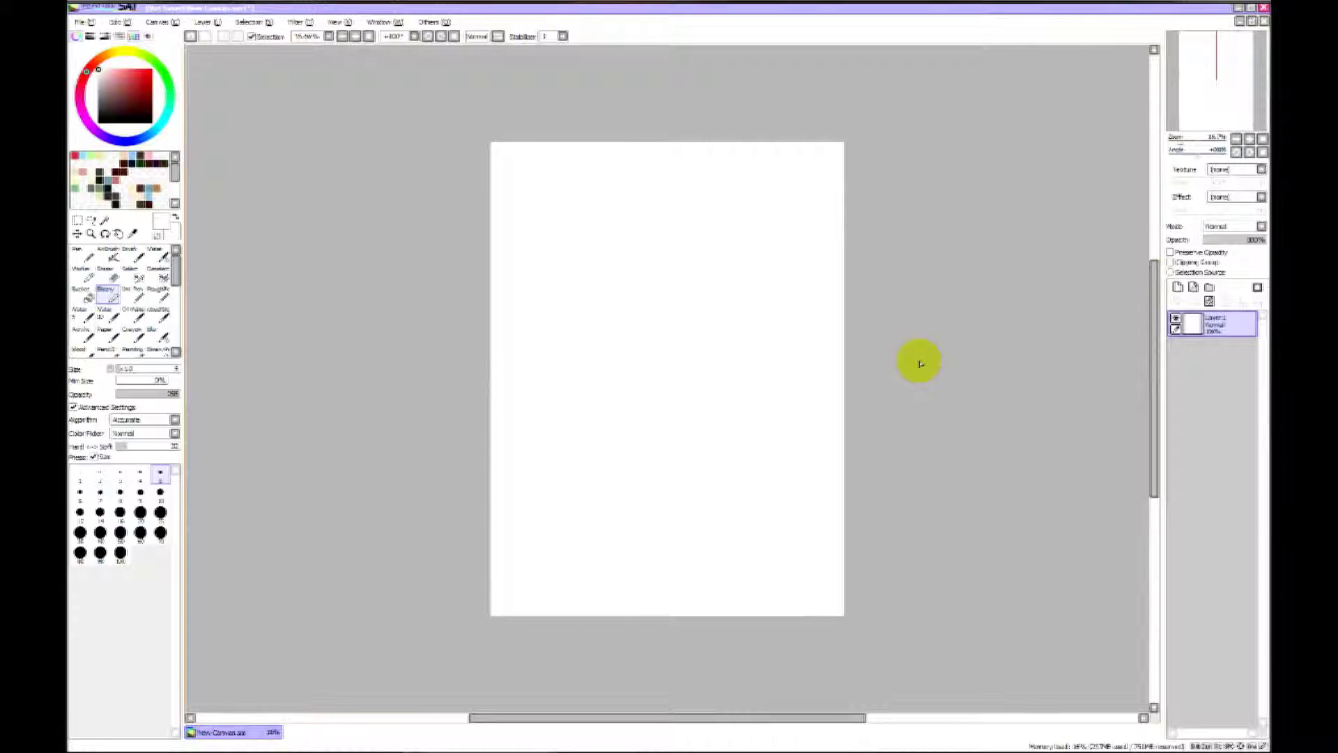
- Sketch the far contour of the face from forehead to chin in black with the Binary pen, erasing stray line work
drag(607, 361, 681, 340)
key(ctrl+z)
drag(1155, 360, 1157, 326)
scroll(1155, 363, up, 1)
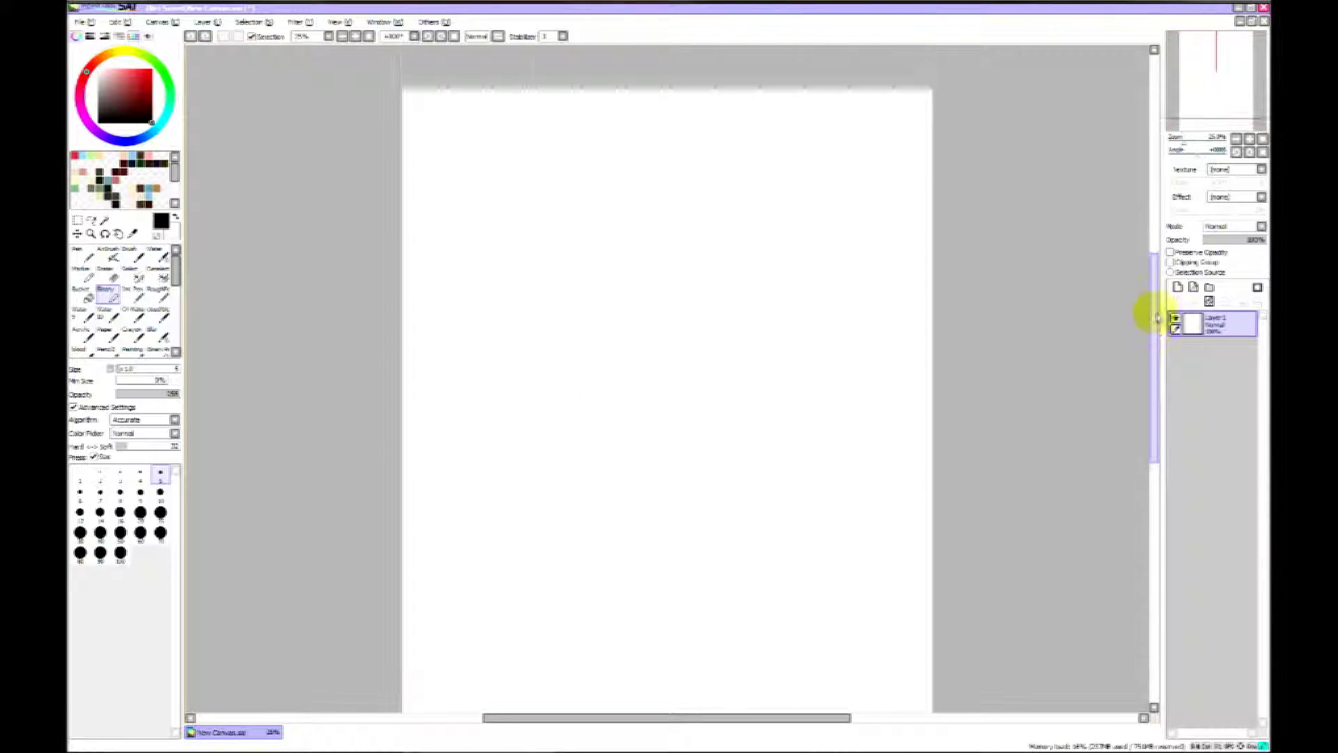
scroll(1150, 321, down, 1)
mouse_move(690, 294)
mouse_down()
mouse_move(705, 323)
mouse_move(684, 327)
mouse_move(705, 472)
mouse_move(801, 492)
mouse_up()
key(e)
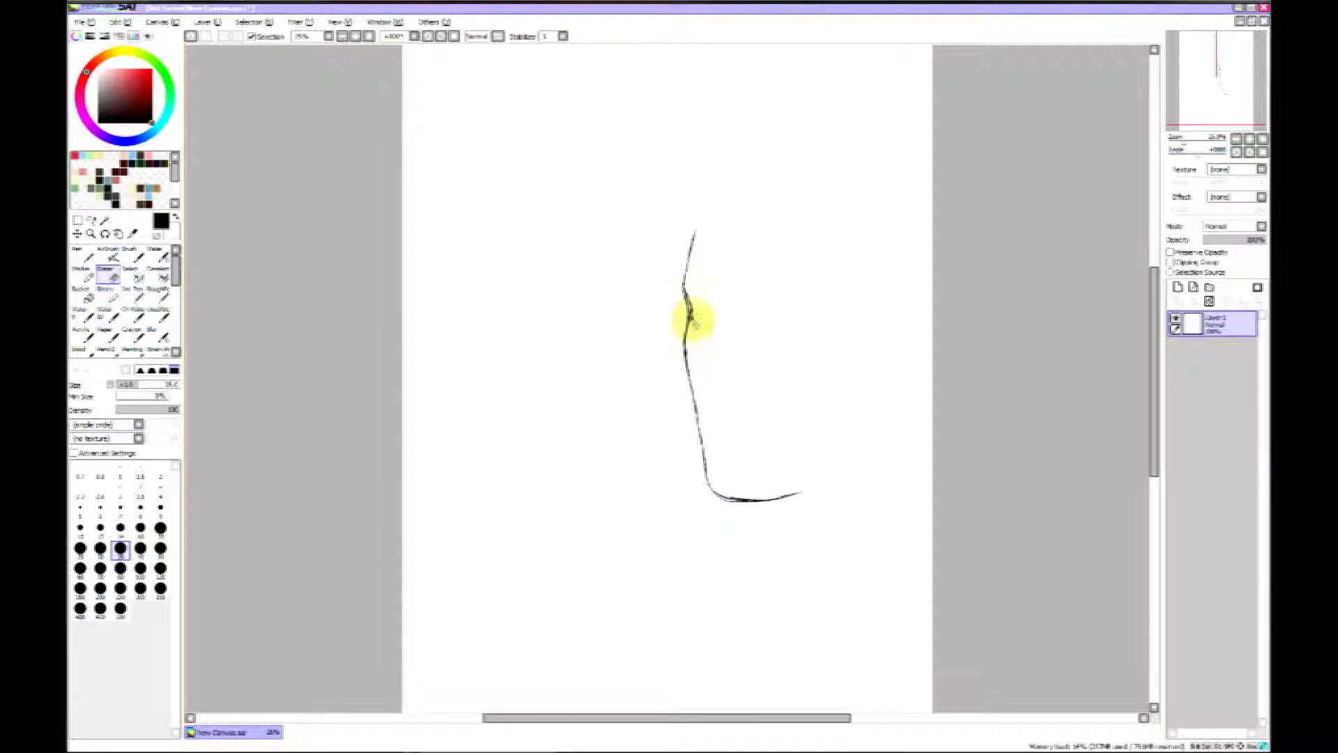
key(n)
drag(695, 231, 698, 219)
- Draw the hairline across the forehead and down the temple, add both brow arcs, and reinforce the chin line
mouse_move(800, 201)
mouse_down()
mouse_move(847, 199)
mouse_move(690, 200)
mouse_up()
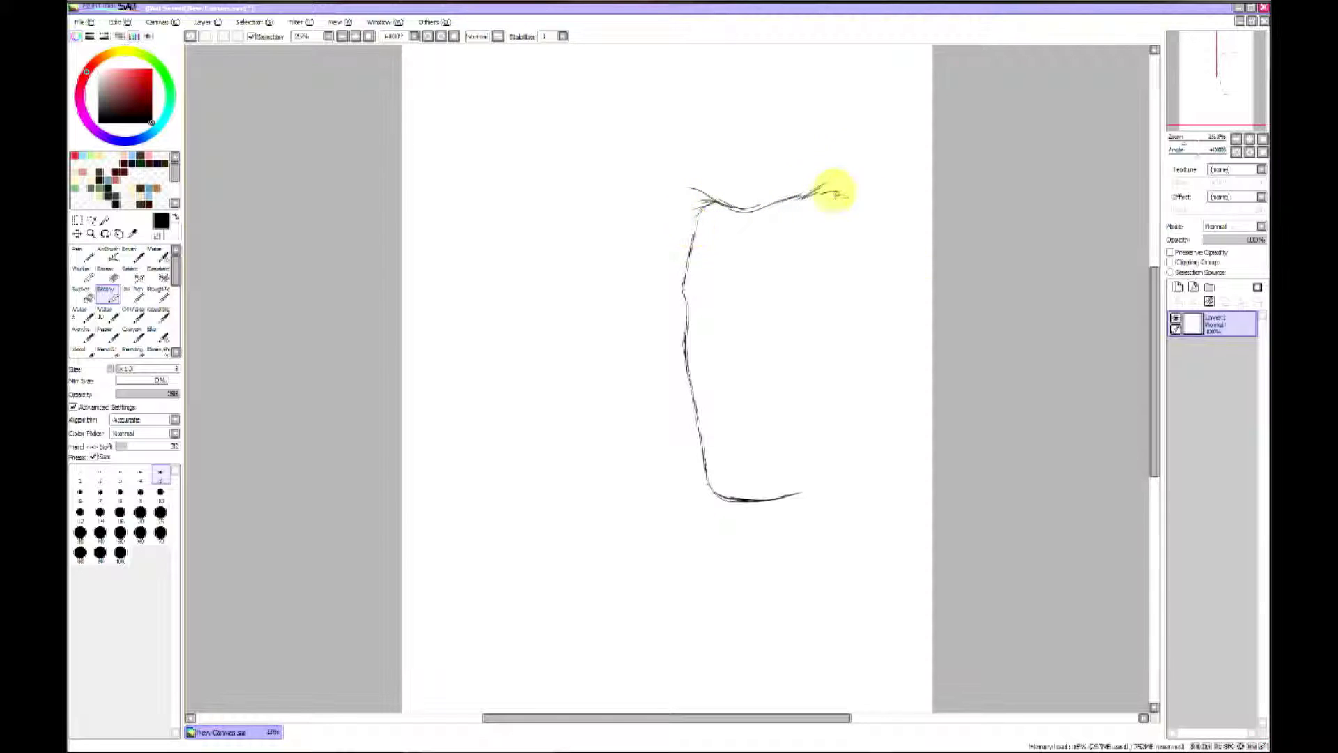
drag(836, 189, 880, 264)
mouse_move(771, 499)
mouse_down()
mouse_move(813, 491)
mouse_move(802, 505)
mouse_up()
drag(684, 281, 807, 285)
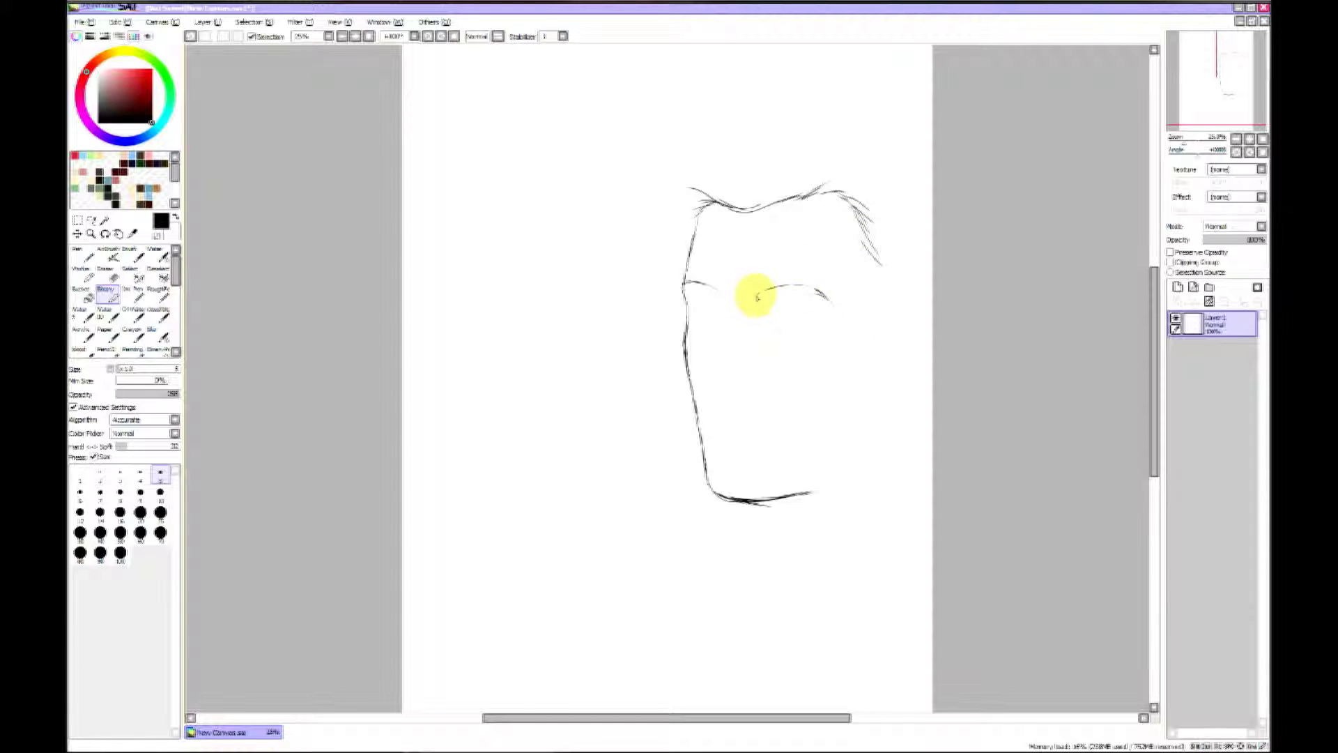
drag(713, 292, 726, 299)
mouse_move(751, 499)
mouse_down()
mouse_move(818, 472)
mouse_move(820, 507)
mouse_move(780, 507)
mouse_up()
- Extend the canvas on both sides, adding more of the extra width to the left of the face
click(165, 23)
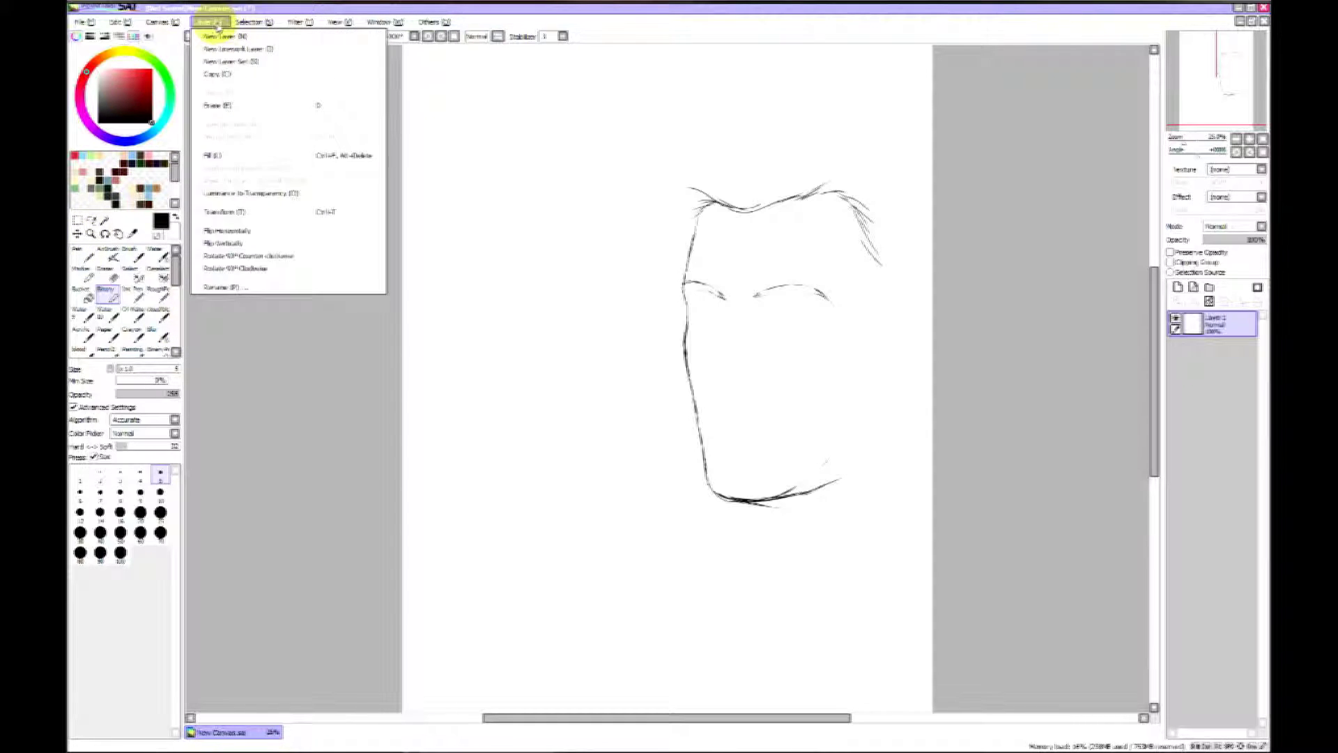
click(192, 37)
click(347, 270)
click(165, 22)
click(183, 49)
click(176, 70)
click(198, 161)
click(202, 161)
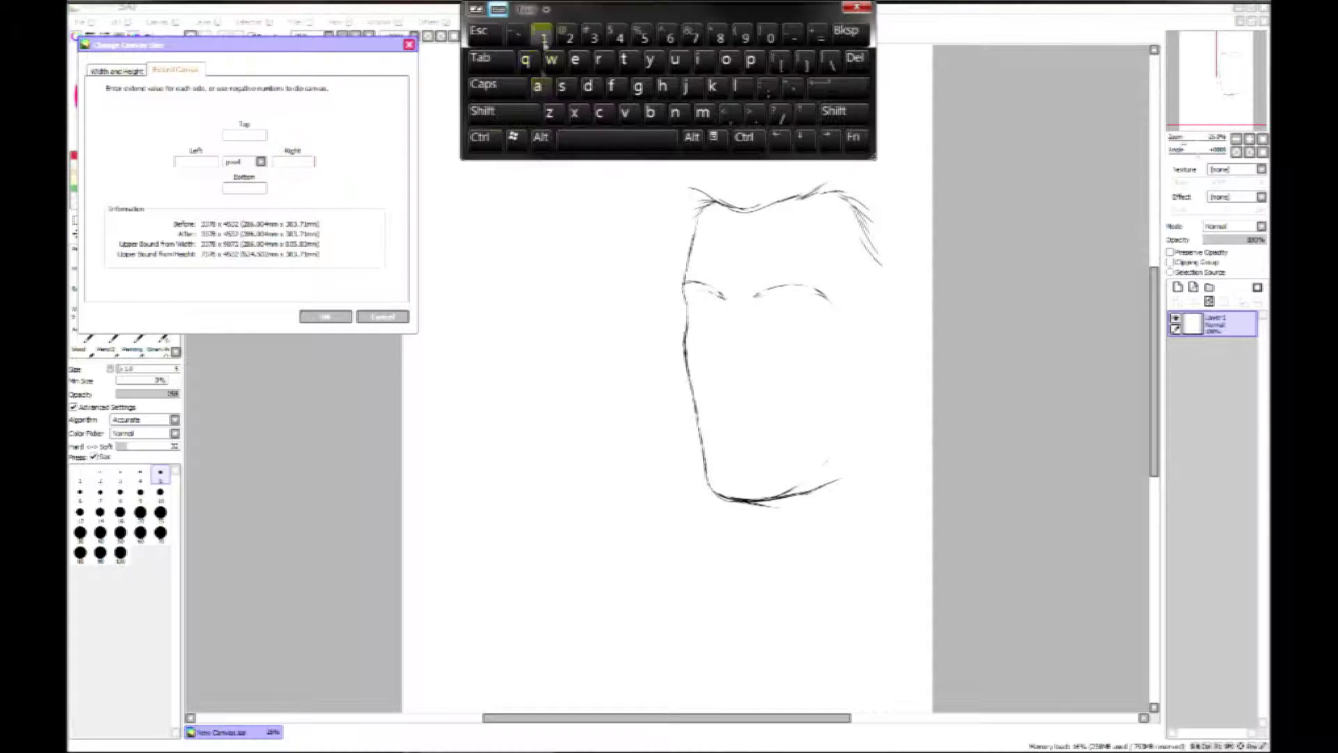
click(837, 85)
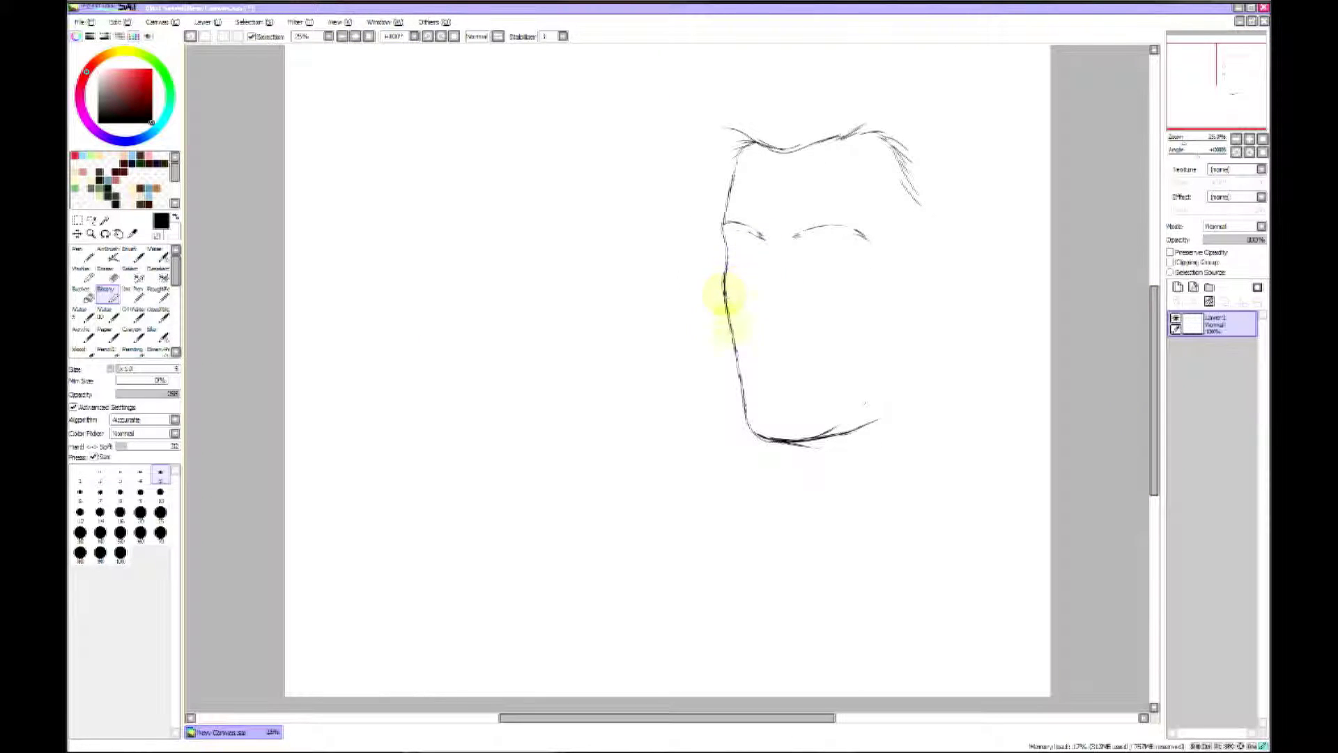
- Continue the hairline down into the sideburn and along the ear's upper edge, and darken the near brow
drag(925, 226, 932, 250)
mouse_move(933, 248)
mouse_down()
mouse_move(940, 282)
mouse_move(940, 270)
mouse_move(970, 260)
mouse_up()
drag(968, 262, 1005, 246)
drag(860, 231, 880, 252)
drag(821, 235, 864, 239)
- Sketch the nose and nostril from the inner brow, and erase the old chin and far cheek lines
mouse_move(753, 230)
mouse_down()
mouse_move(771, 251)
mouse_move(767, 322)
mouse_up()
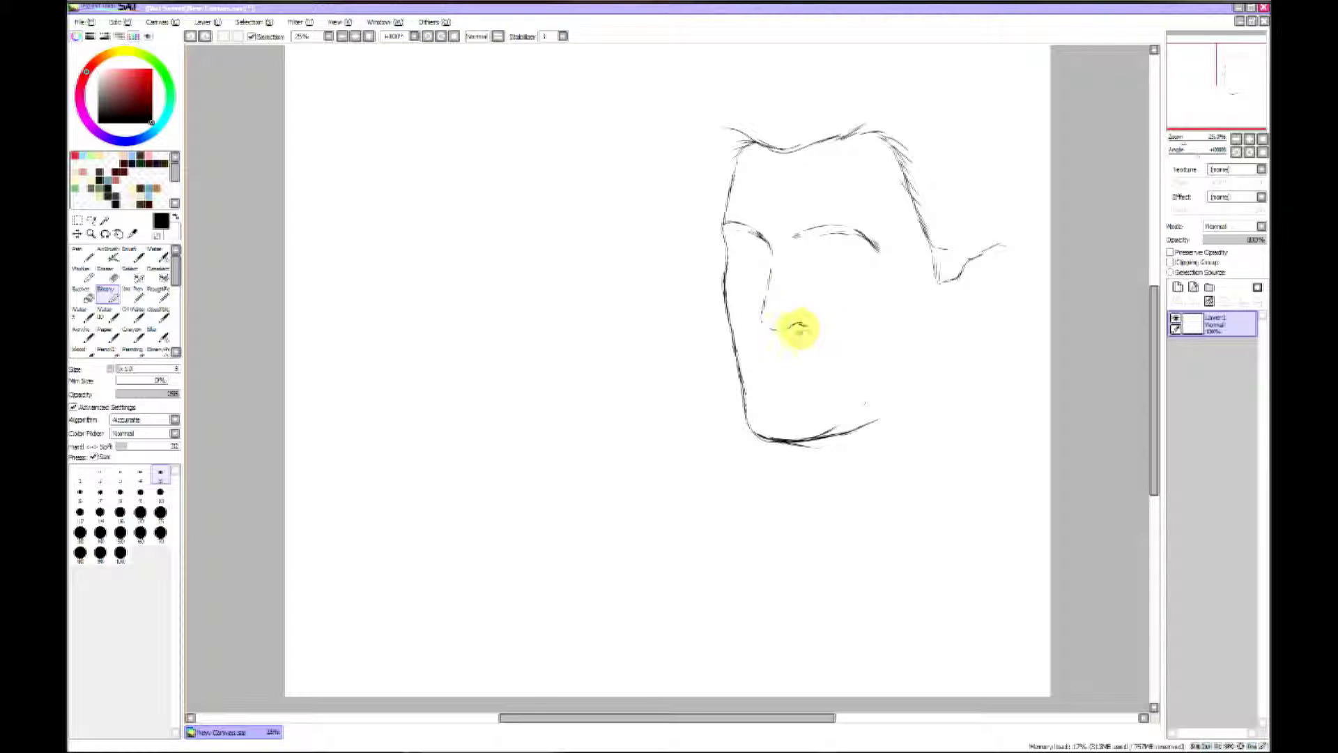
drag(762, 320, 781, 330)
key(e)
mouse_move(749, 422)
mouse_down()
mouse_move(774, 448)
mouse_move(844, 437)
mouse_move(883, 378)
mouse_move(834, 480)
mouse_up()
key(n)
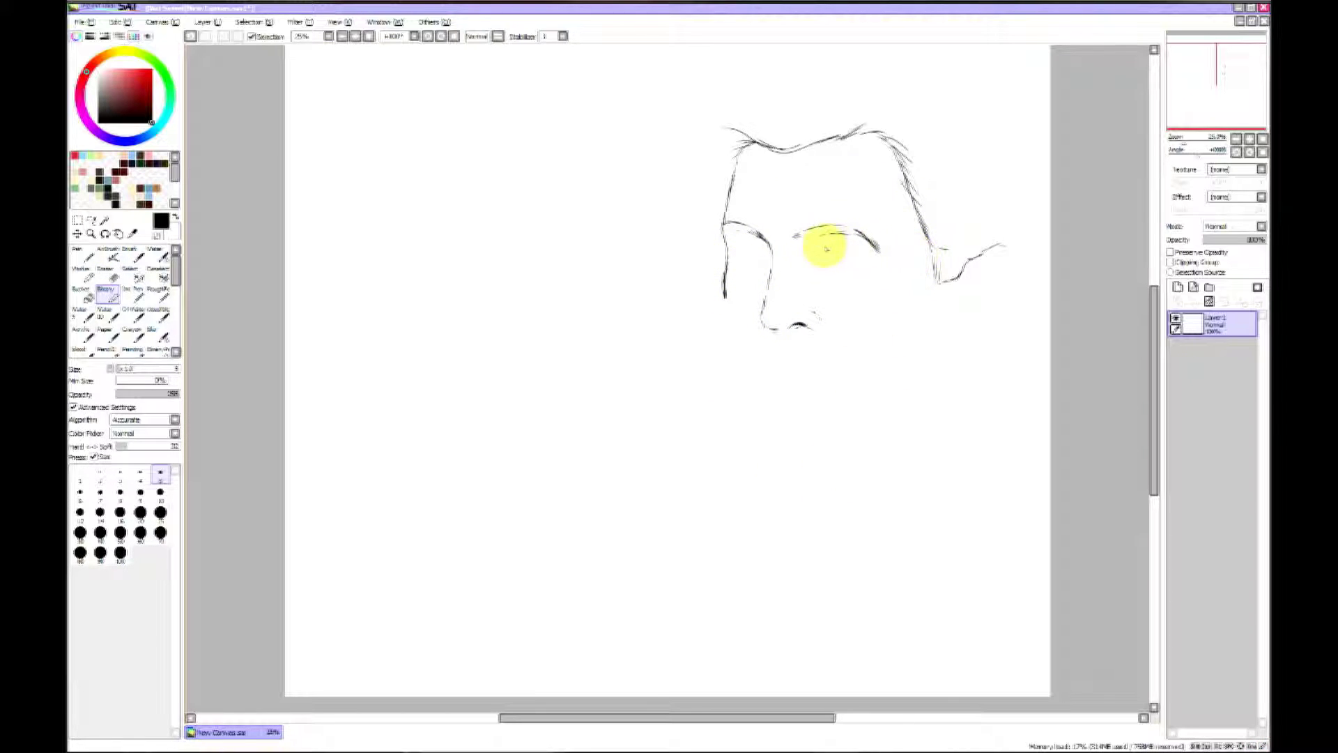
key(e)
drag(724, 306, 725, 244)
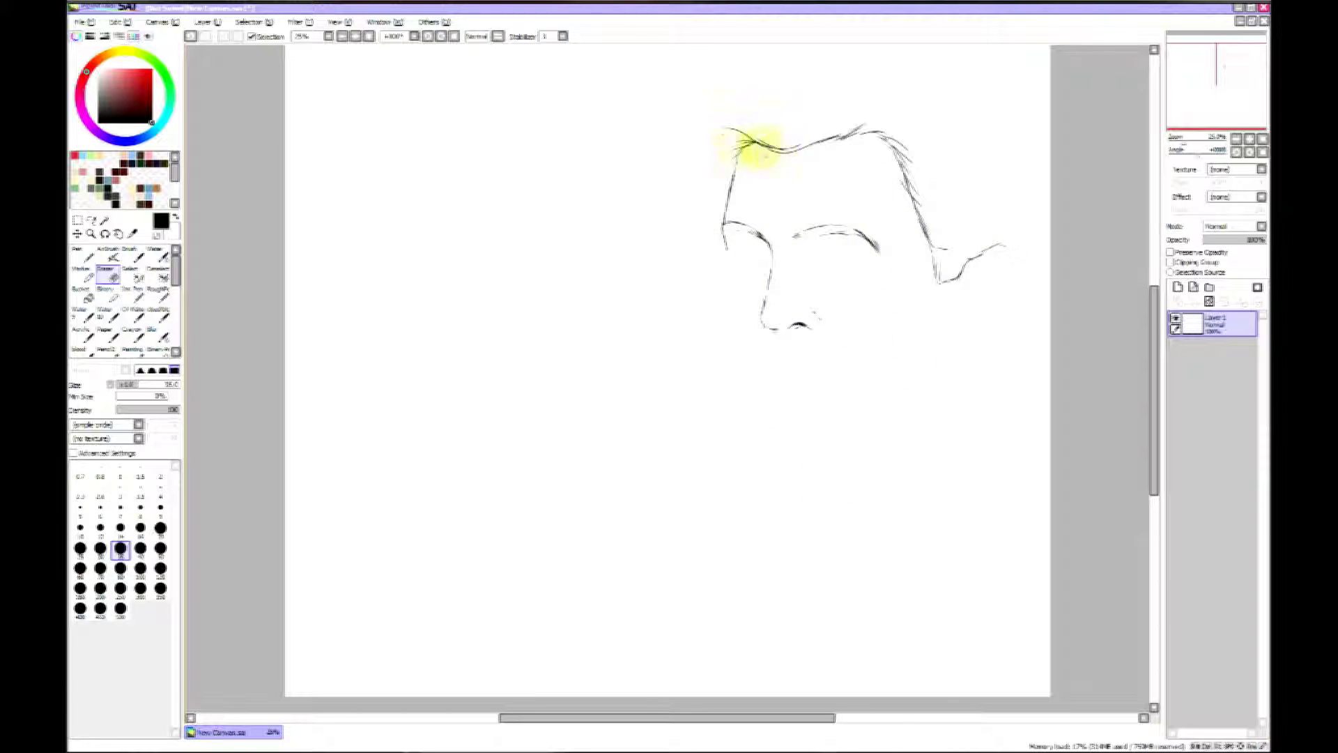
- Add loose tufts of hair at the far side of the forehead, running down to the temple
key(n)
drag(707, 111, 688, 124)
mouse_move(703, 120)
mouse_down()
mouse_move(782, 176)
mouse_move(713, 158)
mouse_up()
drag(718, 154, 724, 195)
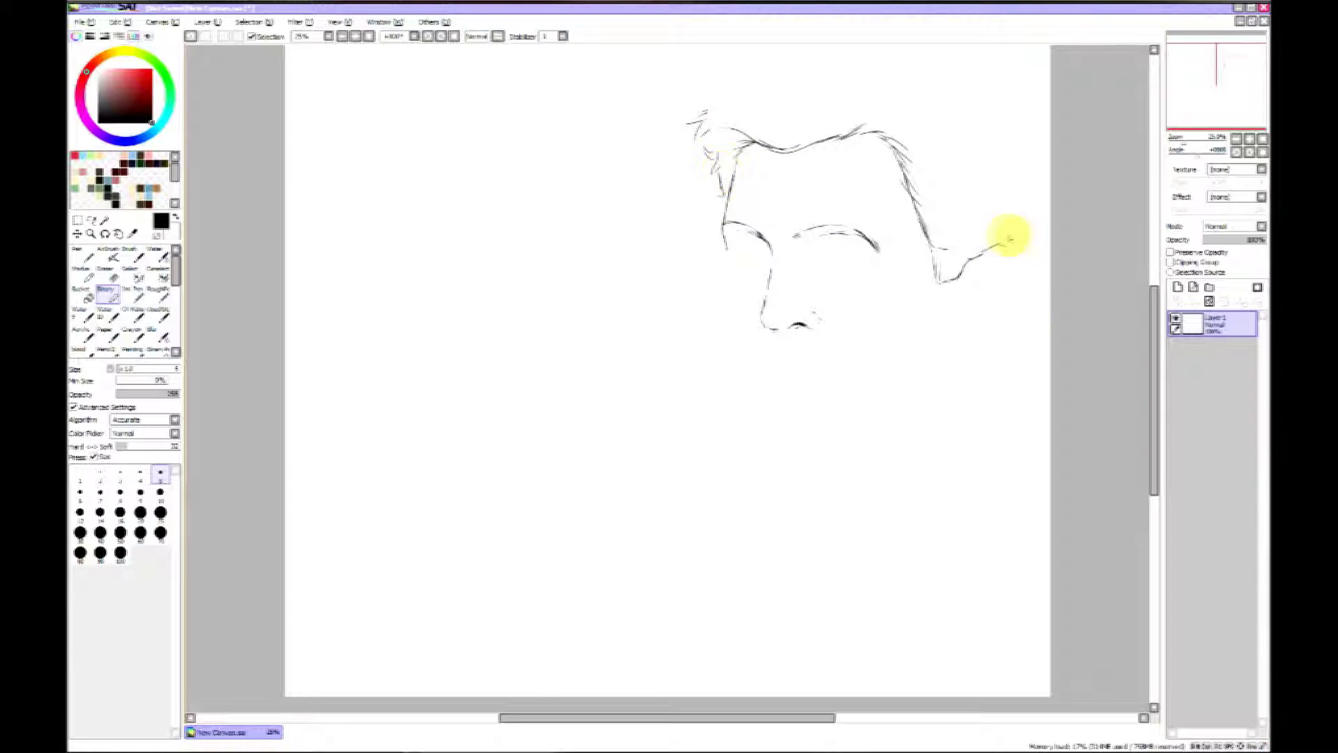
- Redraw the far cheek contour and sketch the philtrum and mouth line beneath the nose, erasing rough spots
mouse_move(807, 325)
mouse_down()
mouse_move(821, 331)
mouse_move(789, 347)
mouse_up()
drag(724, 245, 737, 333)
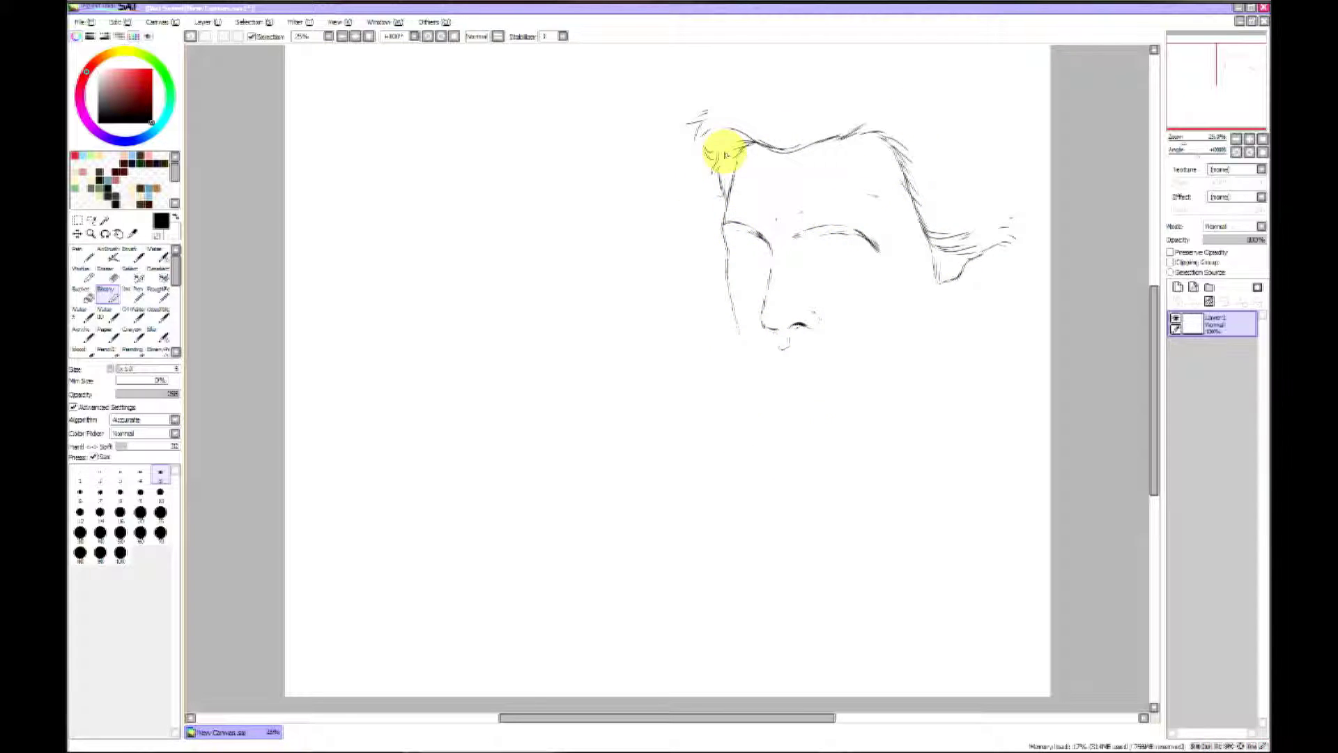
drag(777, 357, 817, 368)
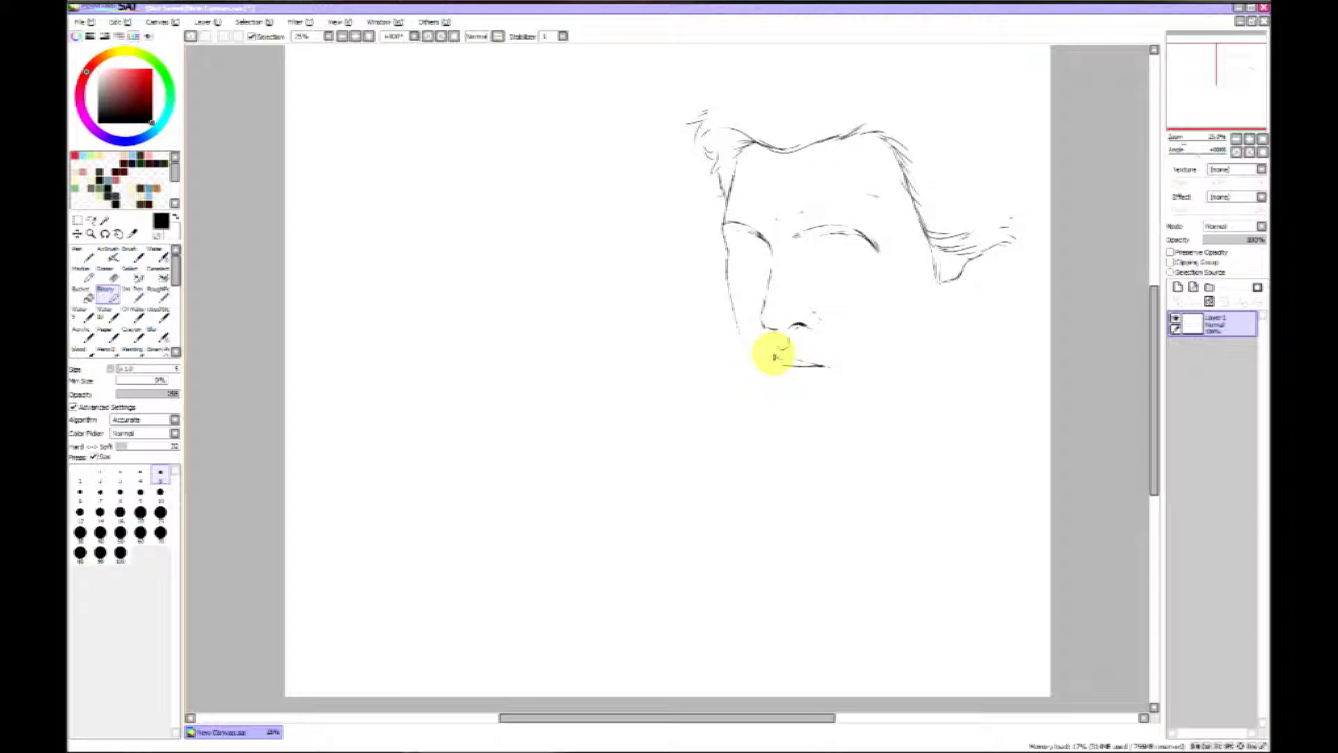
key(e)
key(n)
drag(775, 360, 829, 367)
key(e)
key(n)
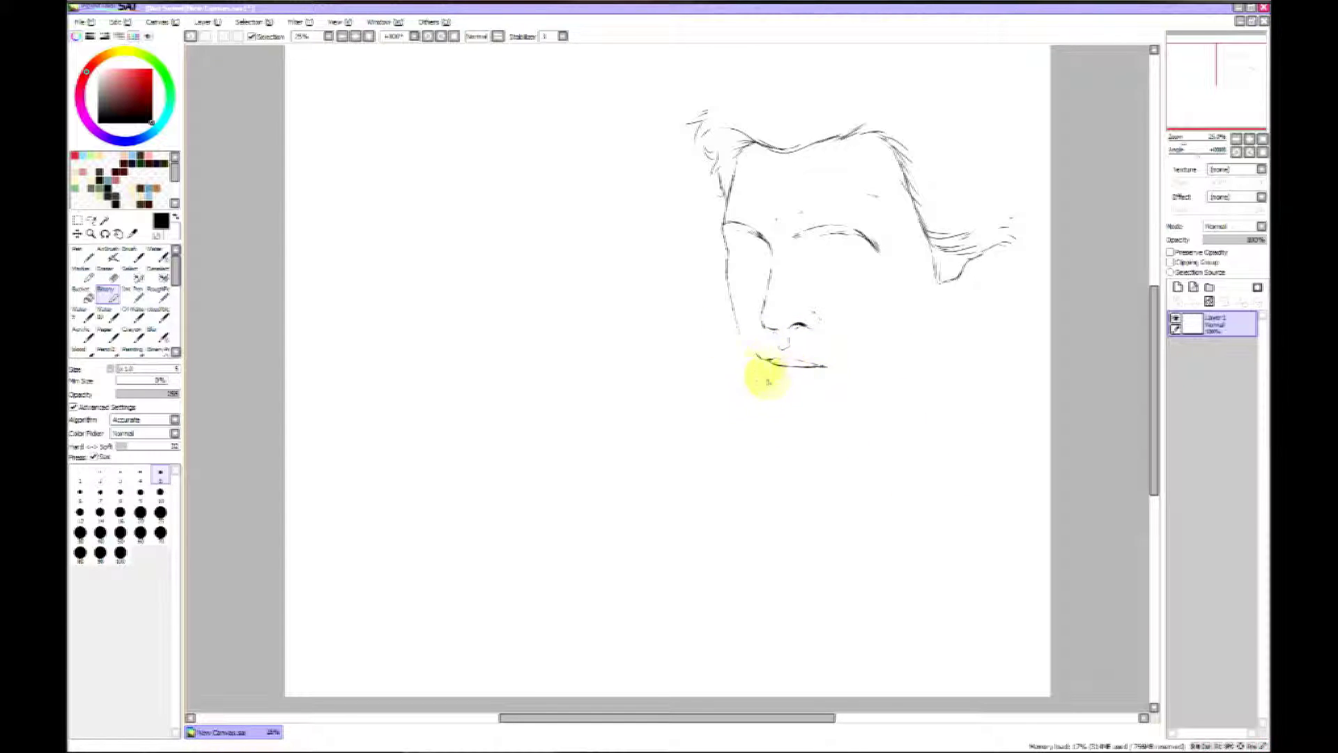
- Redraw the lower cheek and rounded chin, and refine the mouth with a short shadow under the lower lip
mouse_move(728, 293)
mouse_down()
mouse_move(759, 411)
mouse_move(799, 432)
mouse_move(768, 426)
mouse_move(830, 431)
mouse_up()
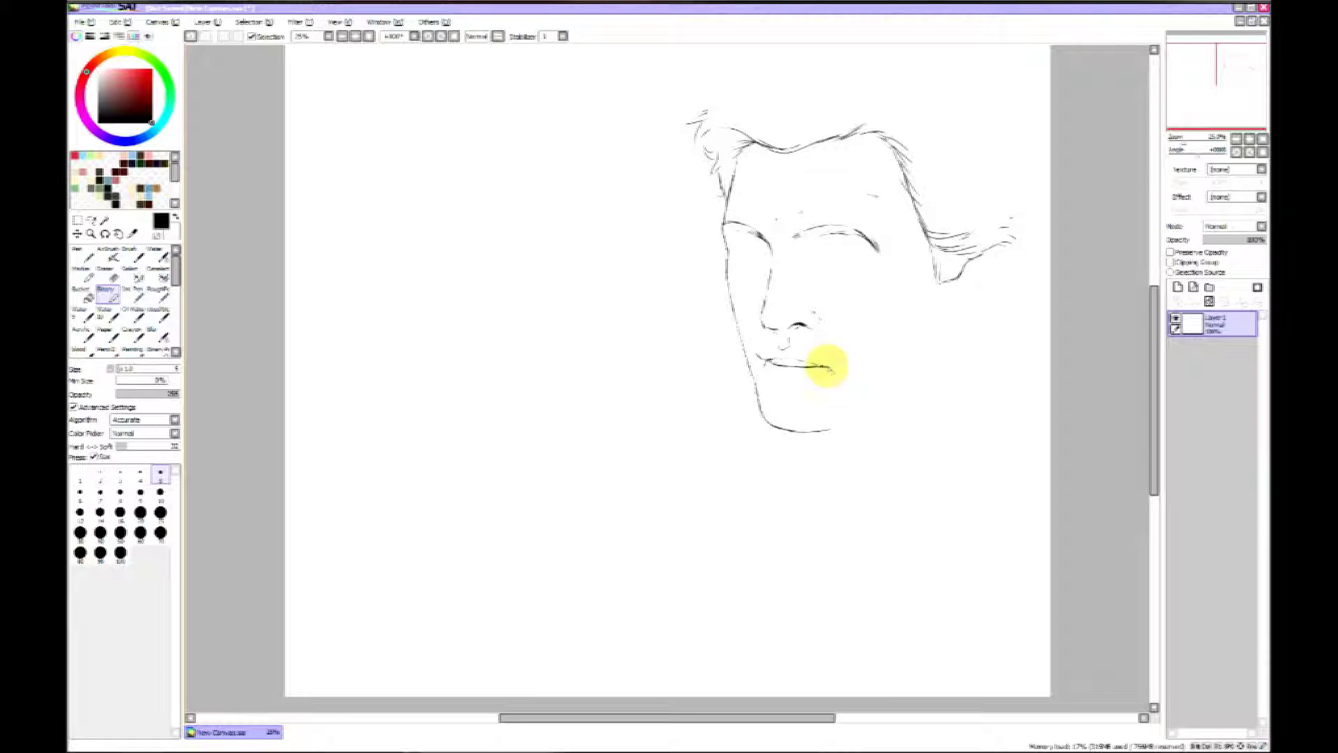
key(e)
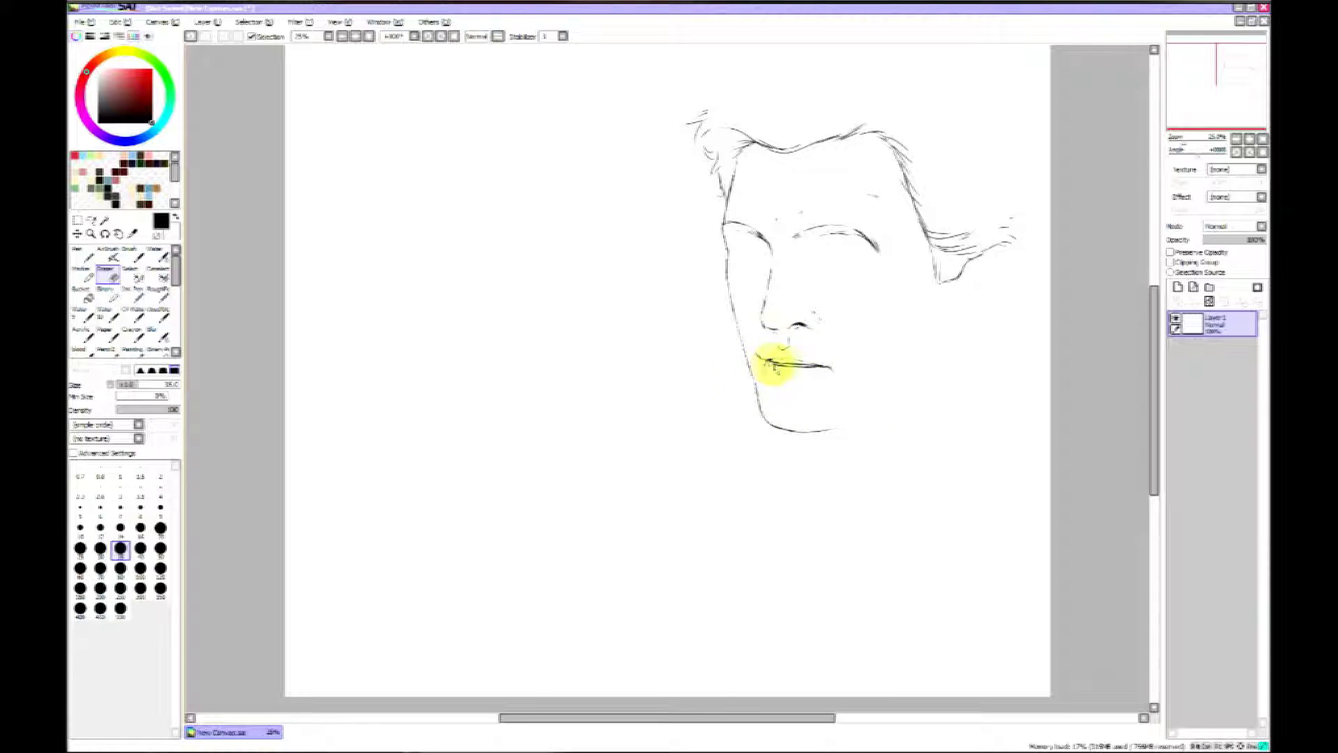
key(b)
mouse_move(767, 360)
mouse_down()
mouse_move(829, 368)
mouse_move(801, 377)
mouse_up()
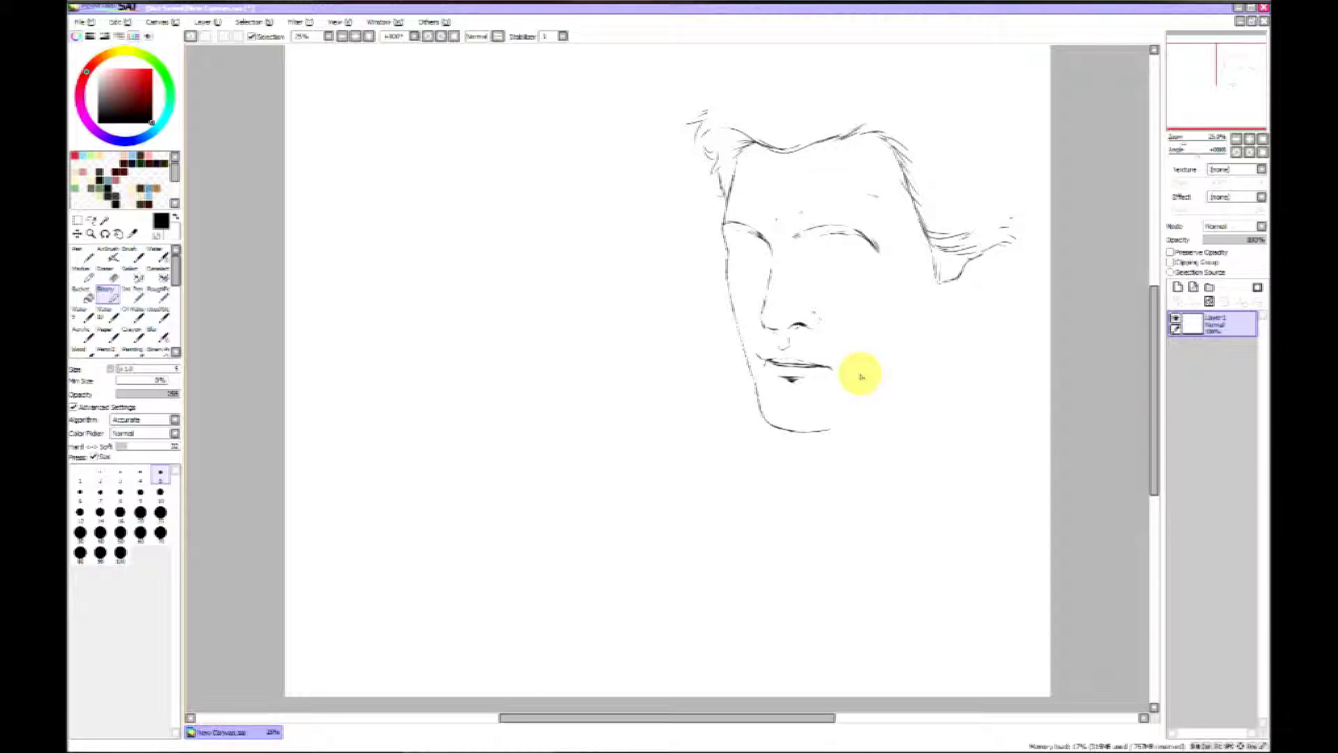
key(e)
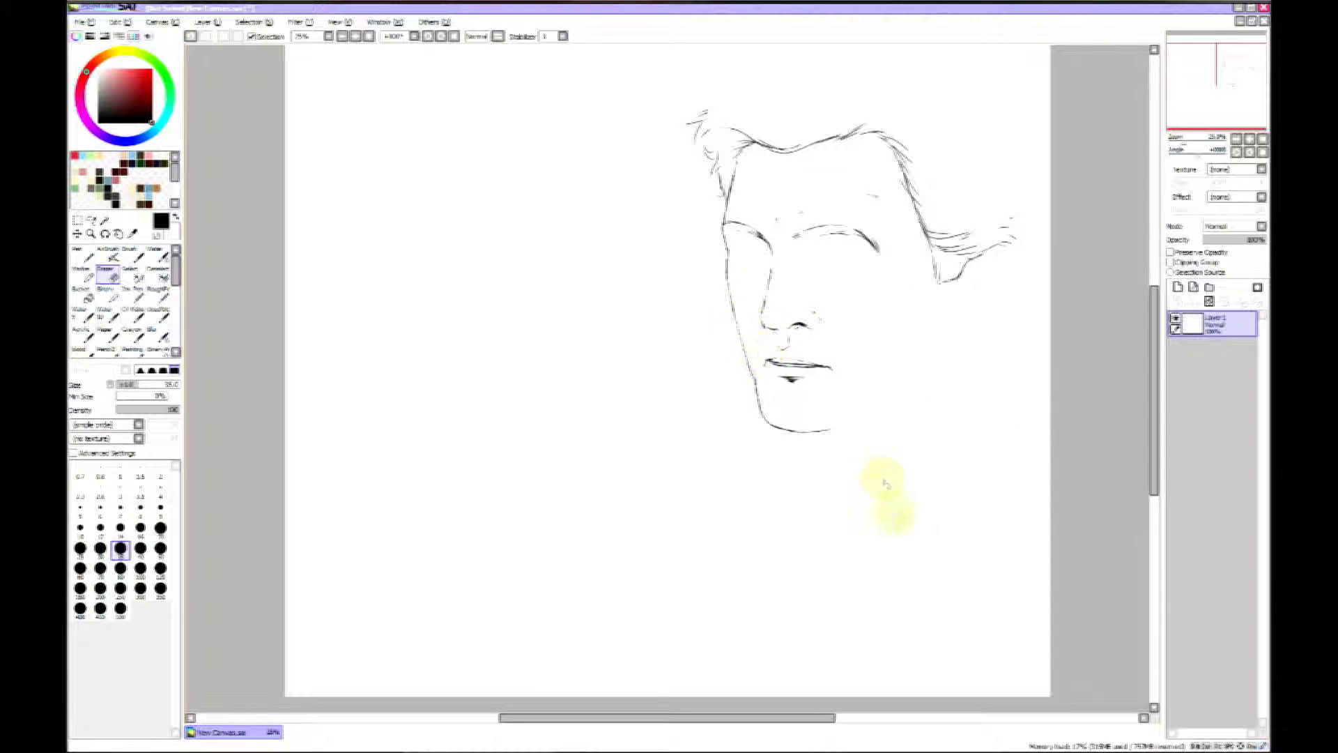
key(b)
drag(808, 432, 860, 421)
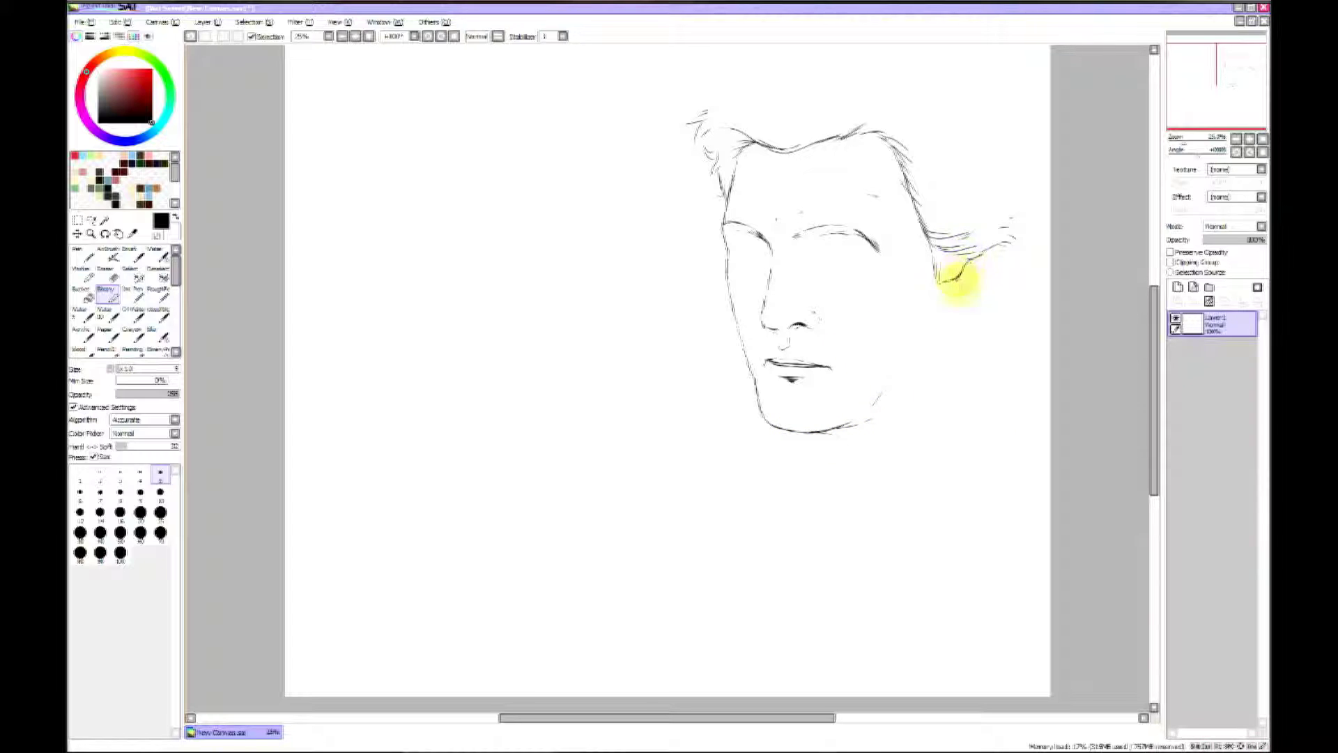
- Draw the near ear with its inner folds, plus the jaw corner and neck lines running below the chin
mouse_move(1010, 245)
mouse_down()
mouse_move(961, 334)
mouse_move(1012, 290)
mouse_move(959, 314)
mouse_move(965, 352)
mouse_move(959, 325)
mouse_move(911, 388)
mouse_up()
key(ctrl+z)
mouse_move(972, 336)
mouse_down()
mouse_move(972, 414)
mouse_move(969, 380)
mouse_move(948, 413)
mouse_move(837, 457)
mouse_up()
key(e)
drag(971, 386, 967, 375)
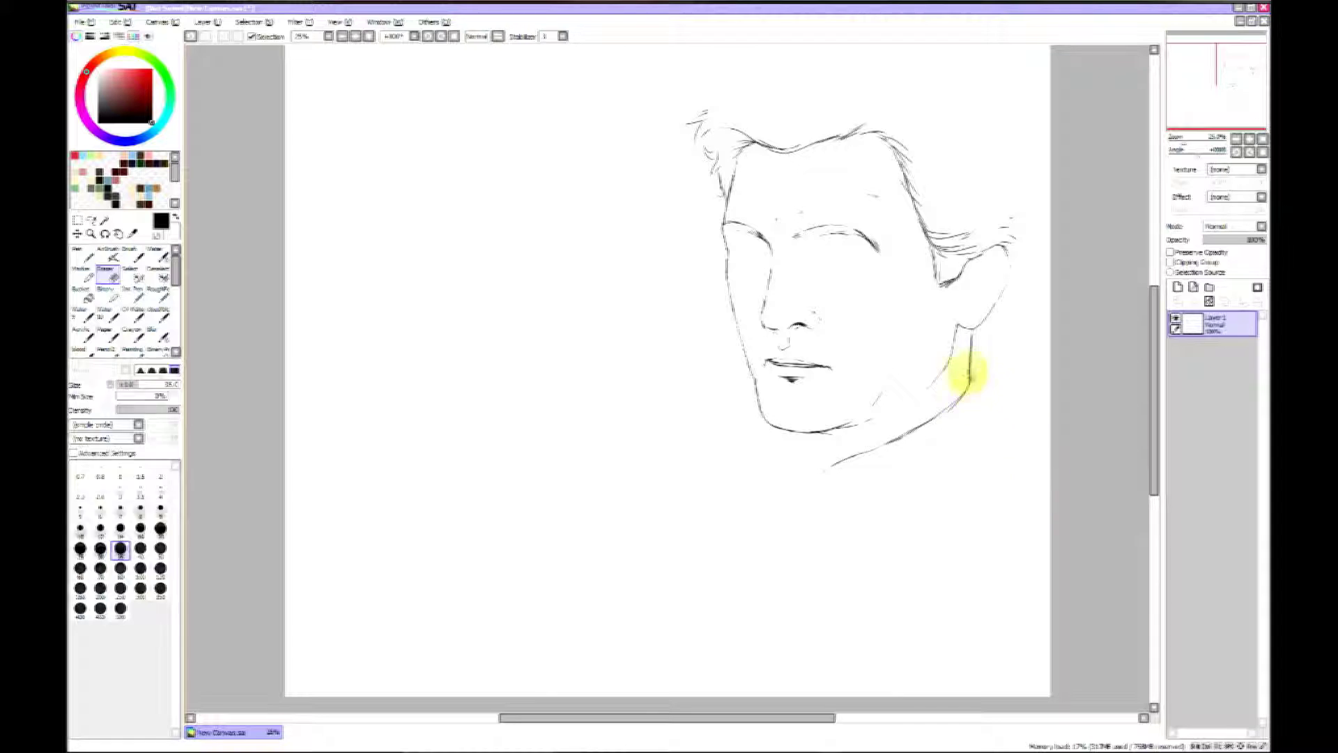
key(b)
drag(781, 432, 790, 461)
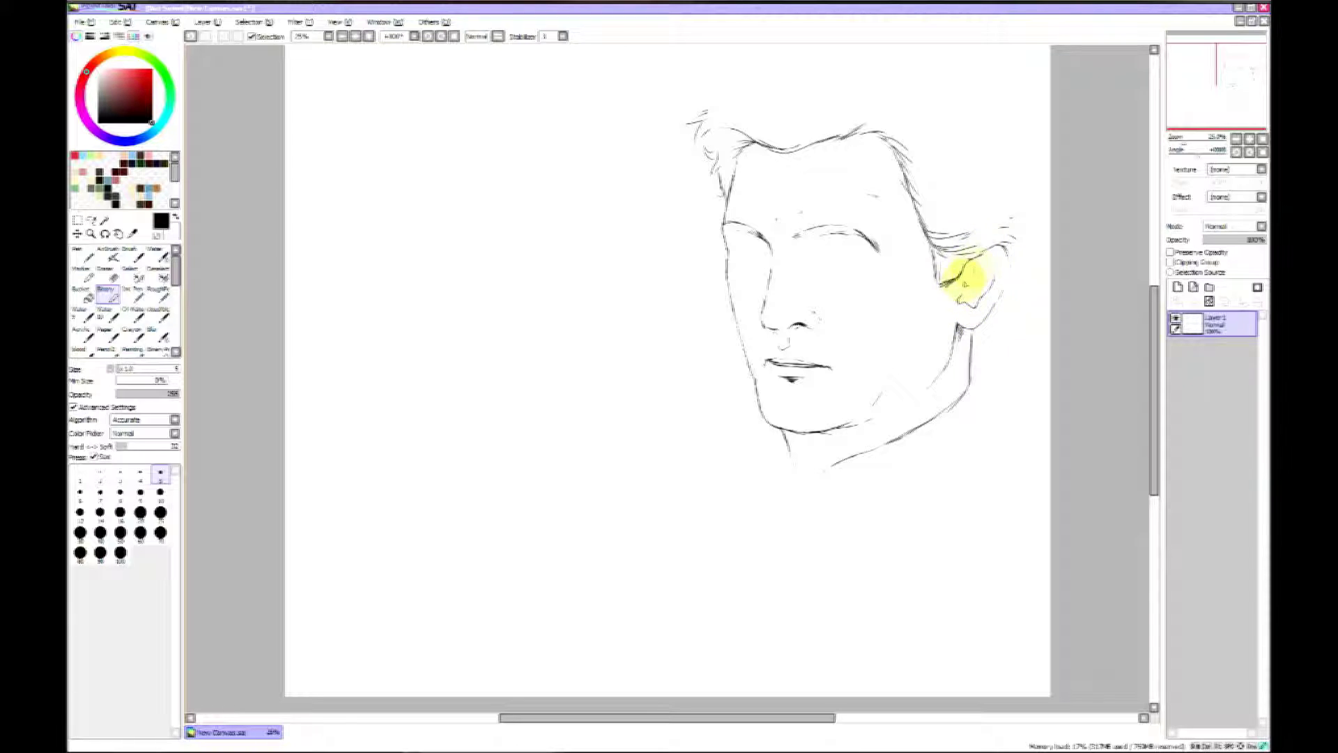
drag(993, 260, 985, 293)
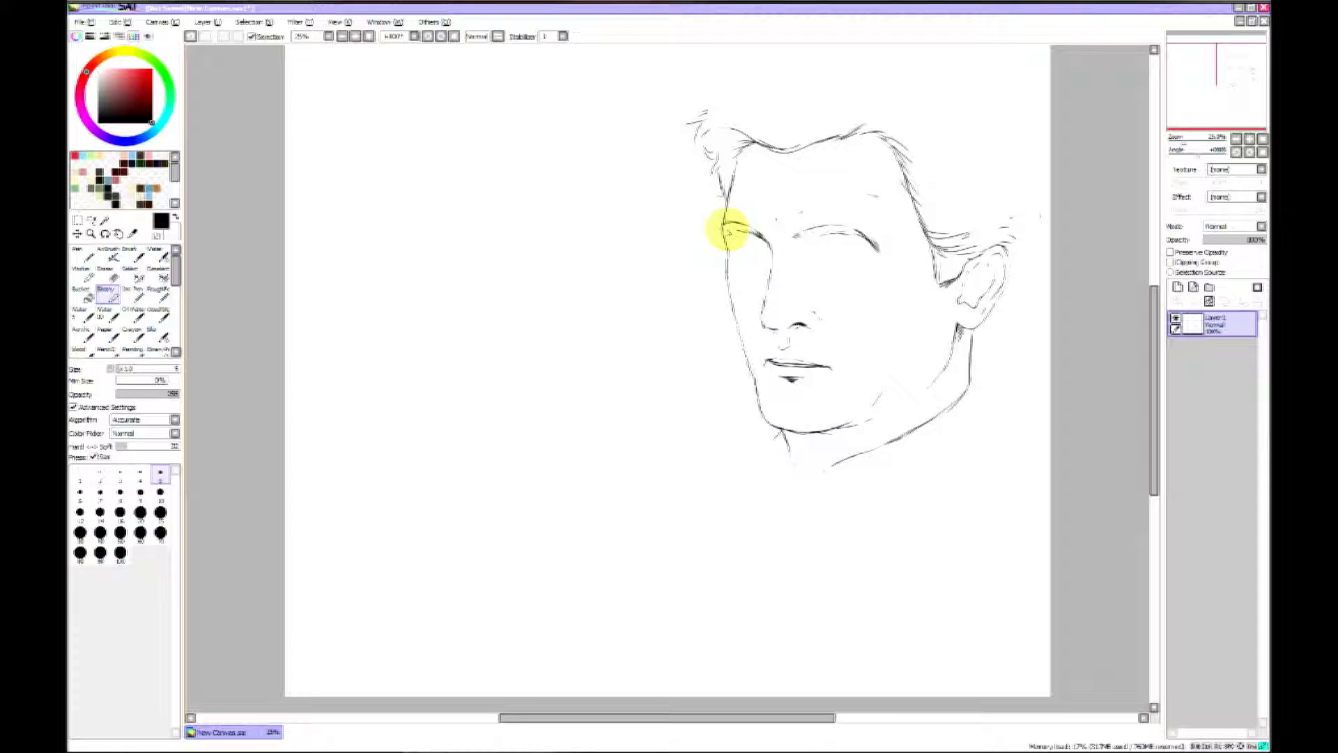
- Clean up the mouth and fill the gap between the lips with solid black
key(e)
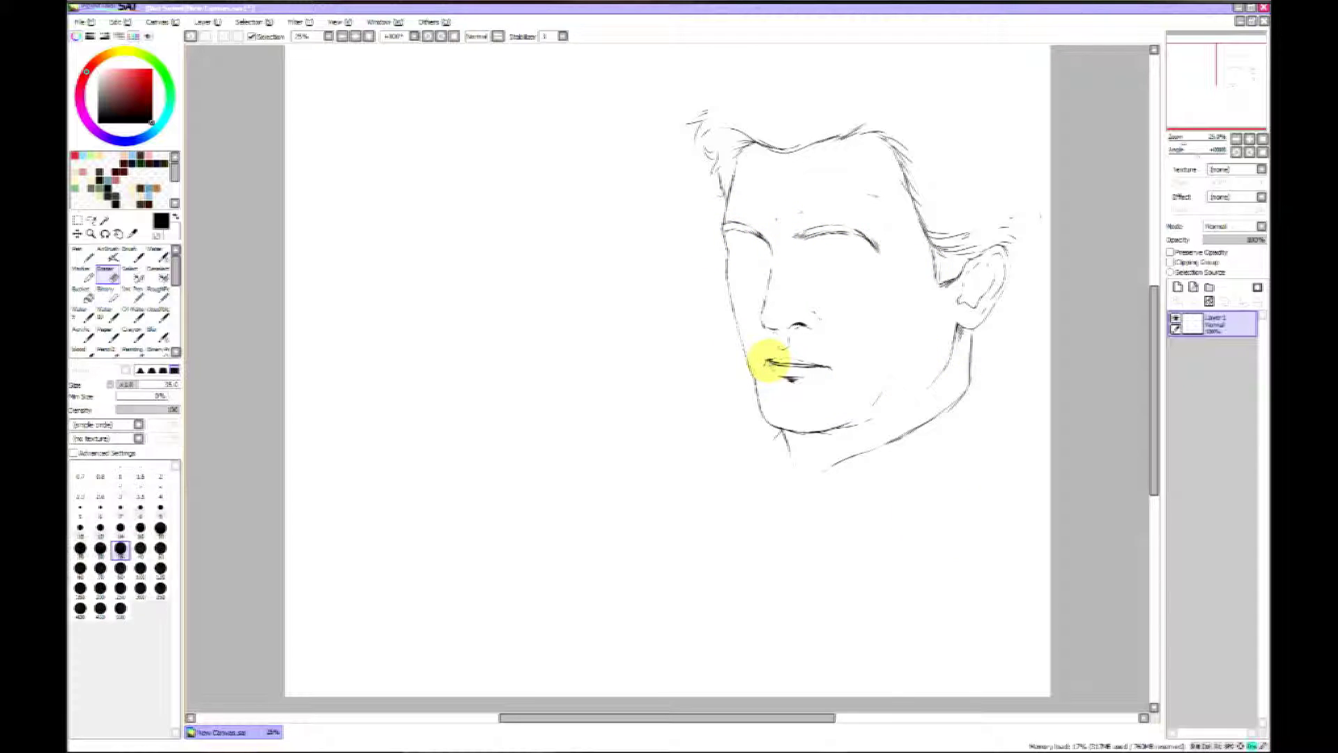
key(e)
key(ctrl+z)
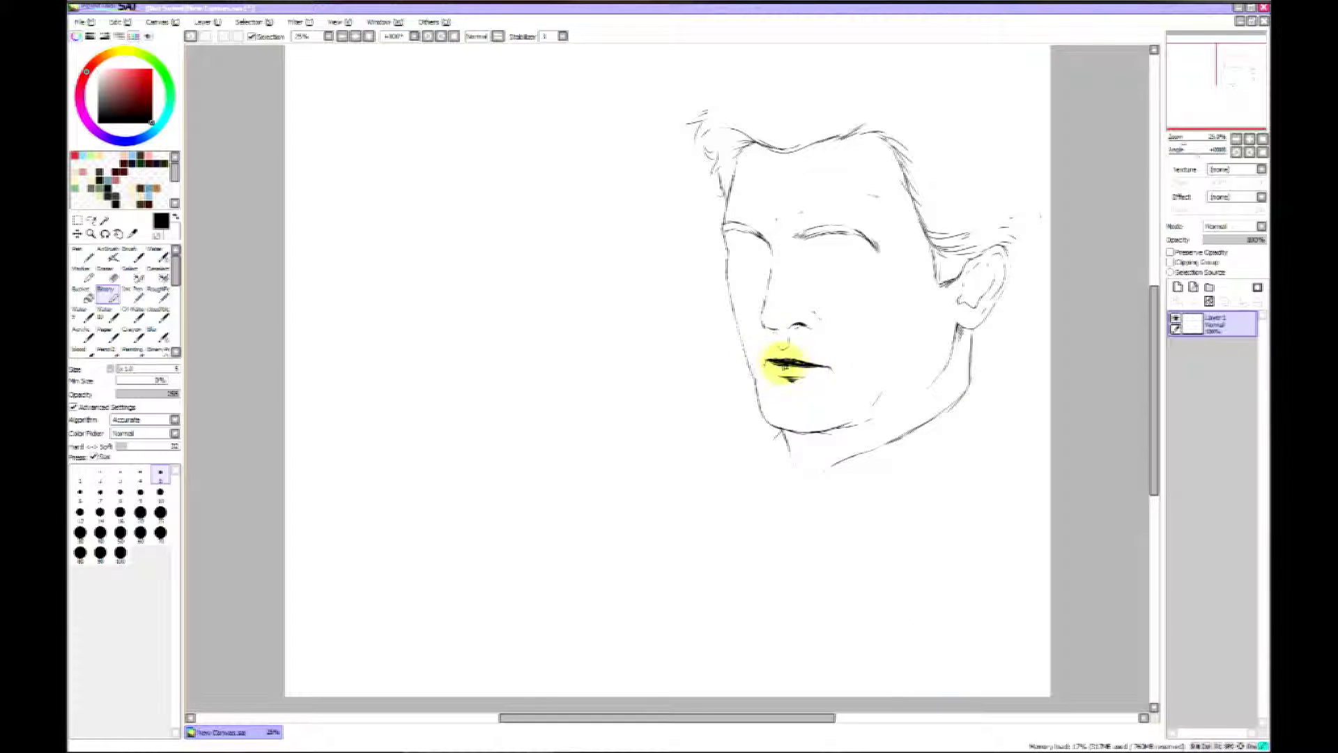
- Draw the shirt collar around the back of the neck and add swept-back hair strands on top of the head
drag(872, 450, 891, 435)
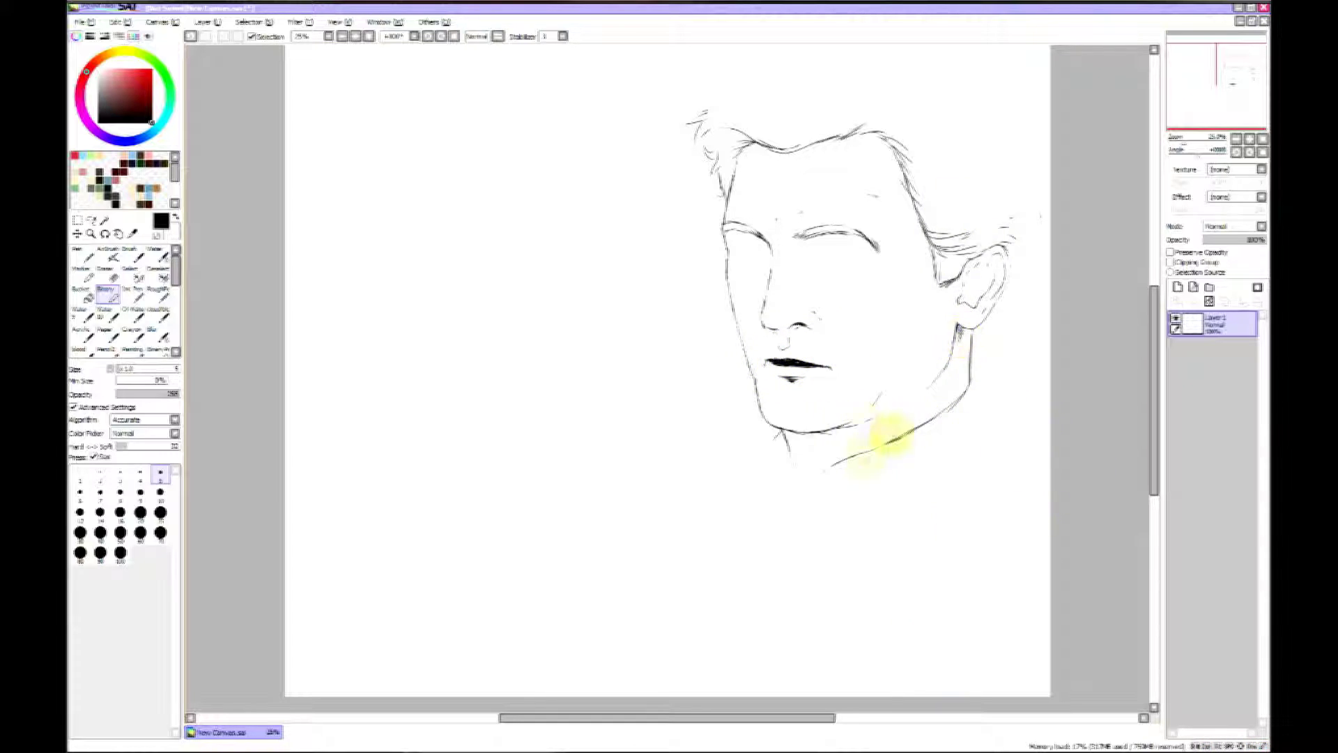
drag(972, 375, 981, 411)
drag(862, 495, 981, 409)
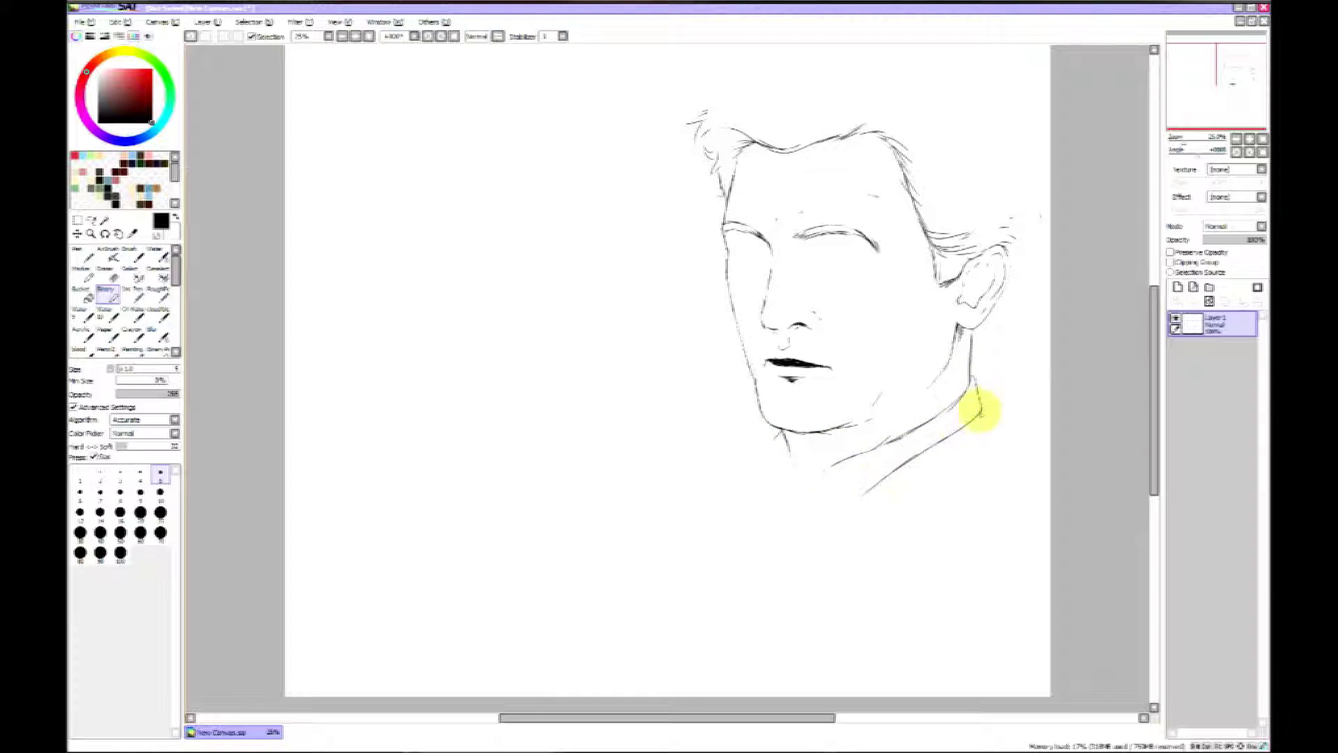
mouse_move(770, 92)
mouse_down()
mouse_move(727, 104)
mouse_move(813, 139)
mouse_move(863, 115)
mouse_move(980, 183)
mouse_move(897, 157)
mouse_move(1030, 215)
mouse_up()
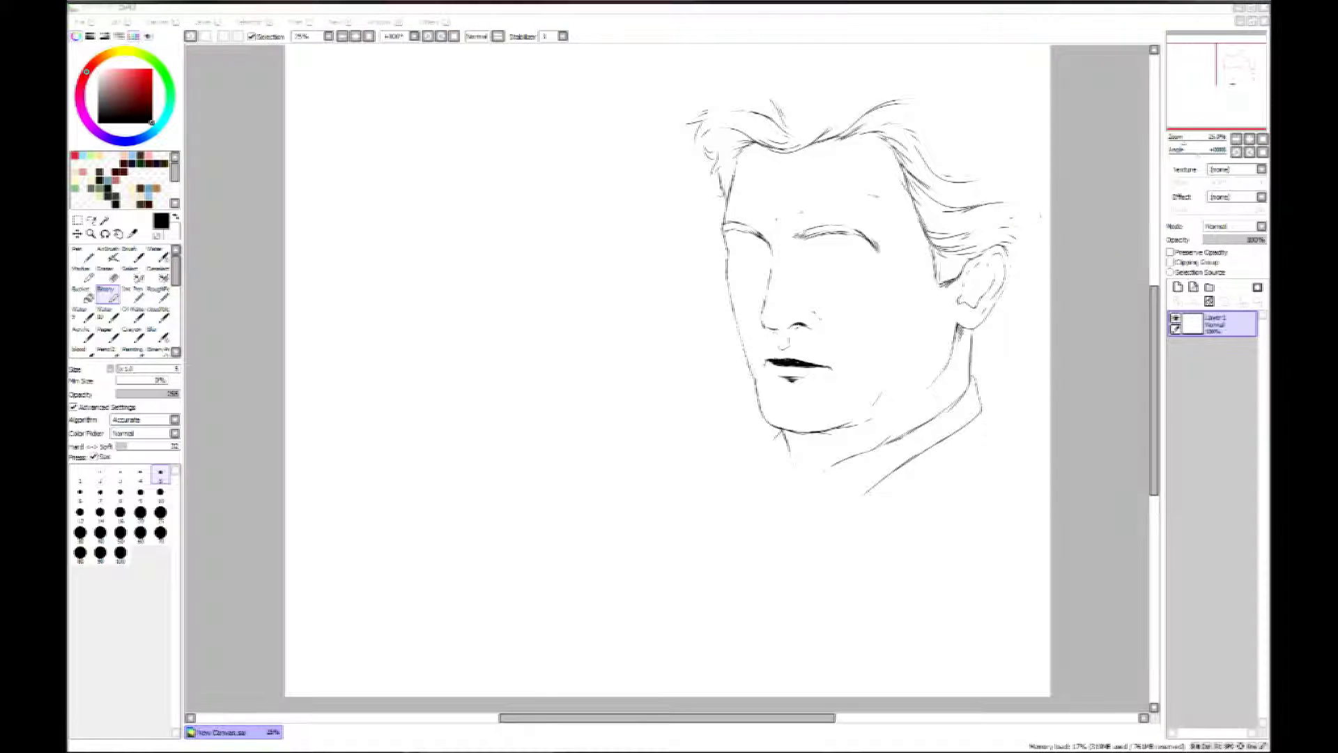
- Draw the shirt's collar points and the open front edges descending from below the chin
click(818, 478)
drag(801, 507, 777, 559)
mouse_move(789, 444)
mouse_down()
mouse_move(798, 499)
mouse_move(866, 500)
mouse_move(788, 604)
mouse_up()
mouse_move(805, 494)
mouse_down()
mouse_move(825, 478)
mouse_move(856, 501)
mouse_up()
mouse_move(781, 431)
mouse_down()
mouse_move(746, 494)
mouse_move(774, 485)
mouse_move(795, 508)
mouse_move(769, 467)
mouse_move(800, 499)
mouse_move(772, 439)
mouse_move(800, 505)
mouse_up()
drag(801, 507, 766, 621)
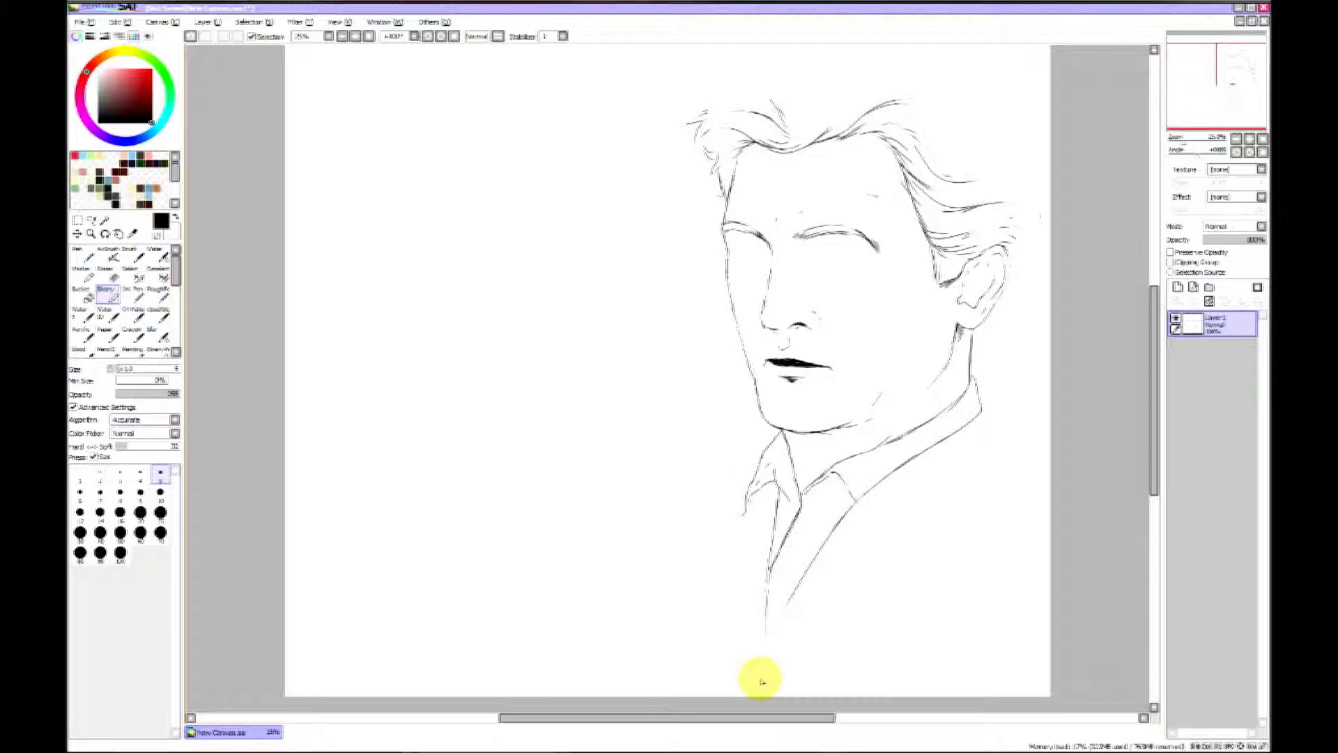
- Draw the jacket's notched lapel, the far shoulder line and the first chest folds
mouse_move(957, 326)
mouse_down()
mouse_move(1009, 455)
mouse_move(920, 484)
mouse_move(819, 628)
mouse_up()
drag(775, 435, 659, 466)
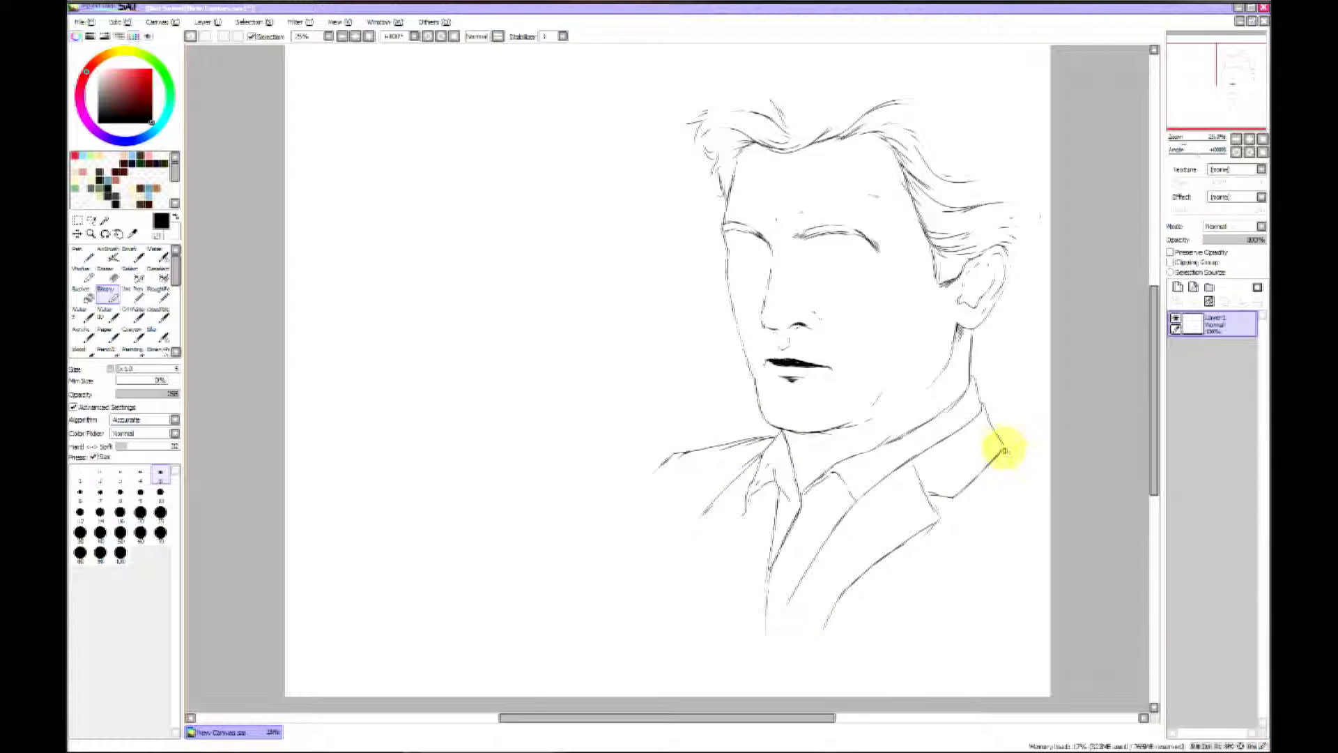
mouse_move(1005, 452)
mouse_down()
mouse_move(1050, 463)
mouse_move(901, 572)
mouse_move(927, 570)
mouse_up()
drag(890, 566, 857, 635)
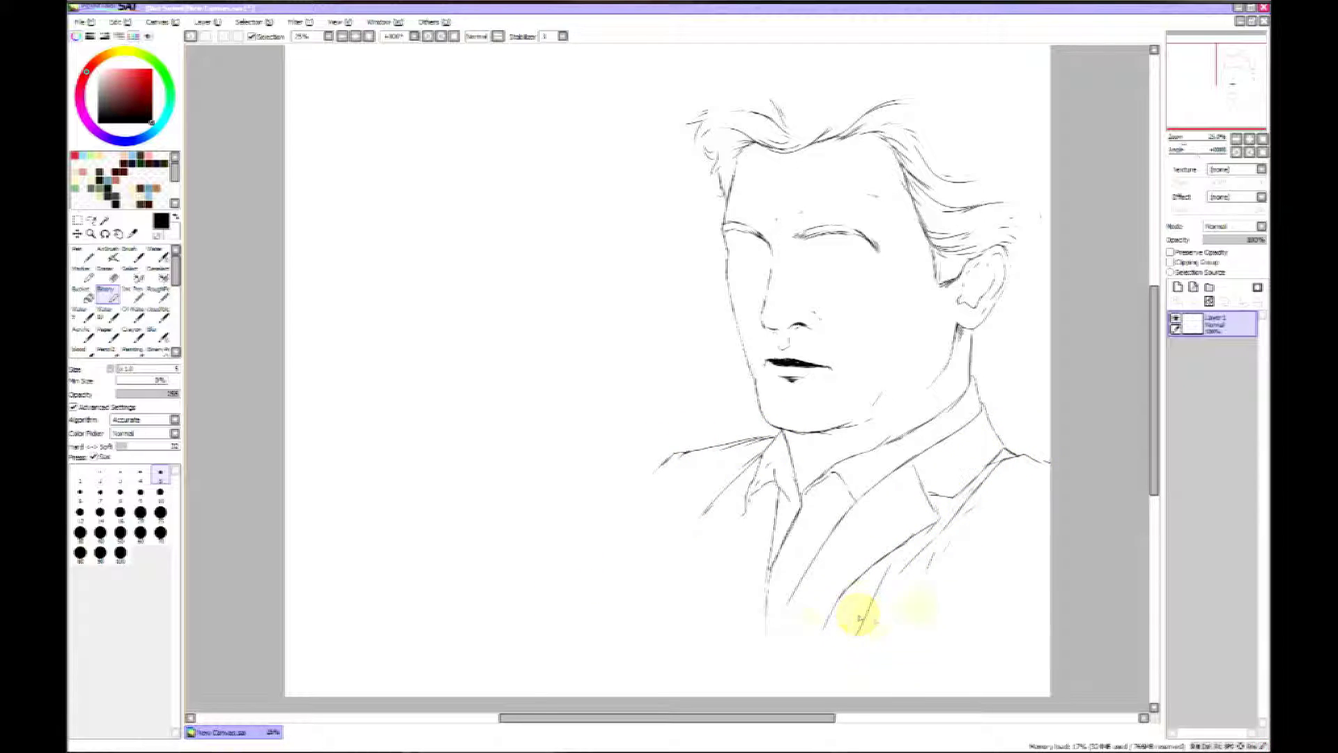
- Draw the near shoulder, the bent elbow and the jacket's sleeve folds beside the lapel
drag(589, 484, 717, 567)
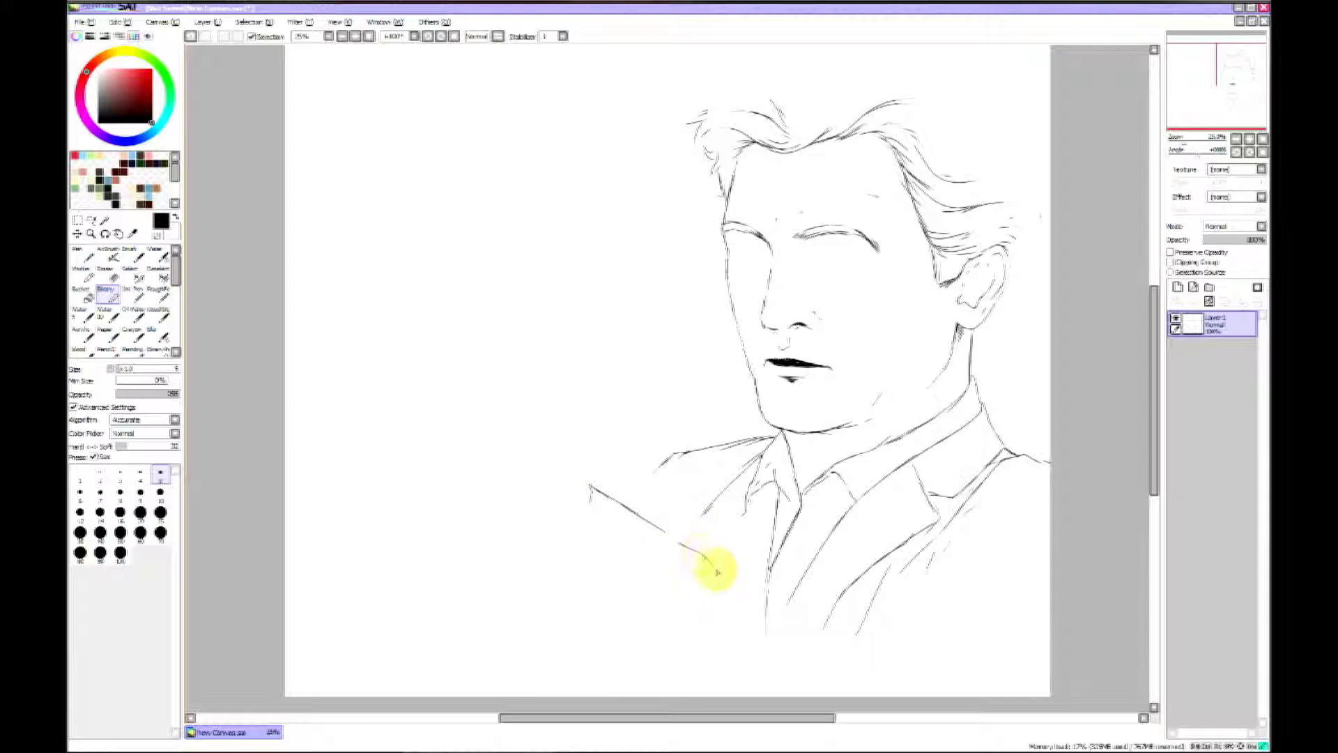
drag(879, 695, 895, 636)
drag(989, 567, 934, 596)
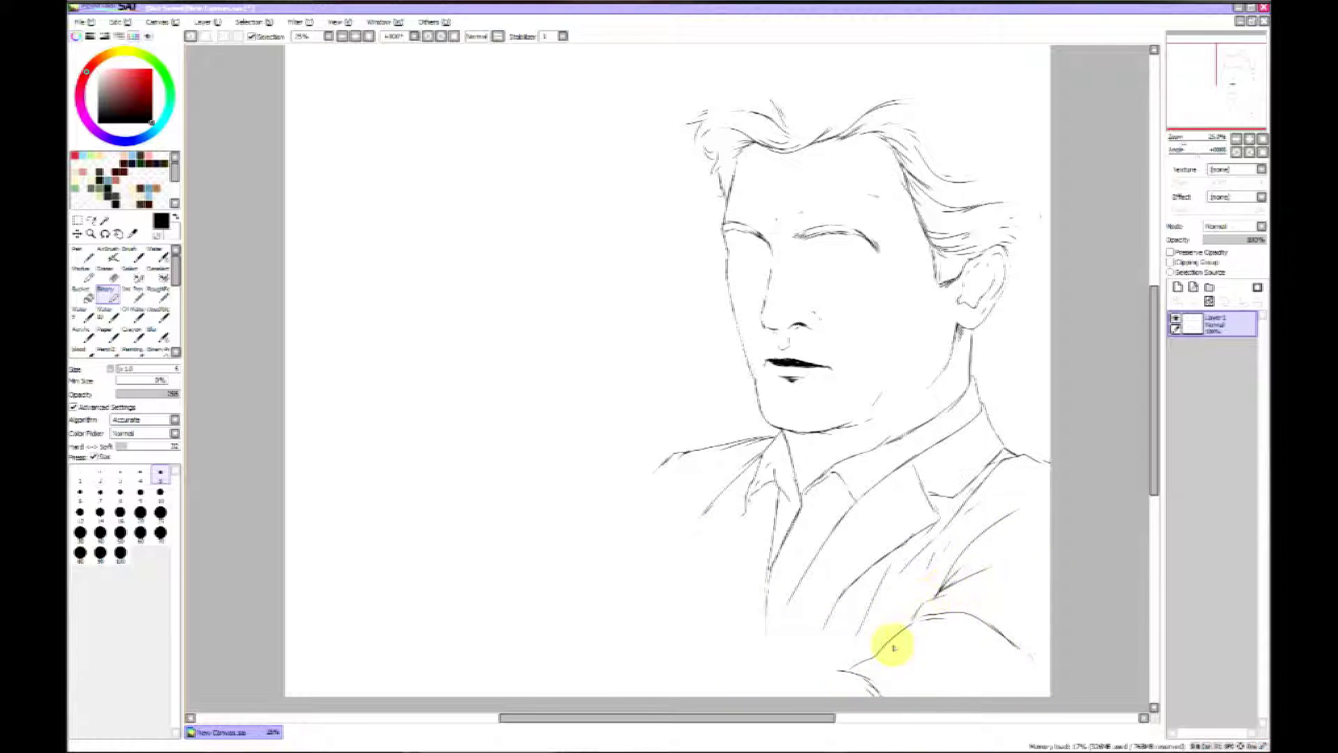
drag(1038, 489, 1205, 519)
drag(888, 555, 821, 649)
- Draw the raised forearm's upper sleeve edge, the cuff line at the wrist and the first line of the hand beyond it
mouse_move(901, 609)
mouse_down()
mouse_move(865, 656)
mouse_move(732, 618)
mouse_move(606, 547)
mouse_move(567, 546)
mouse_move(524, 644)
mouse_up()
drag(807, 674, 810, 701)
drag(681, 603, 736, 653)
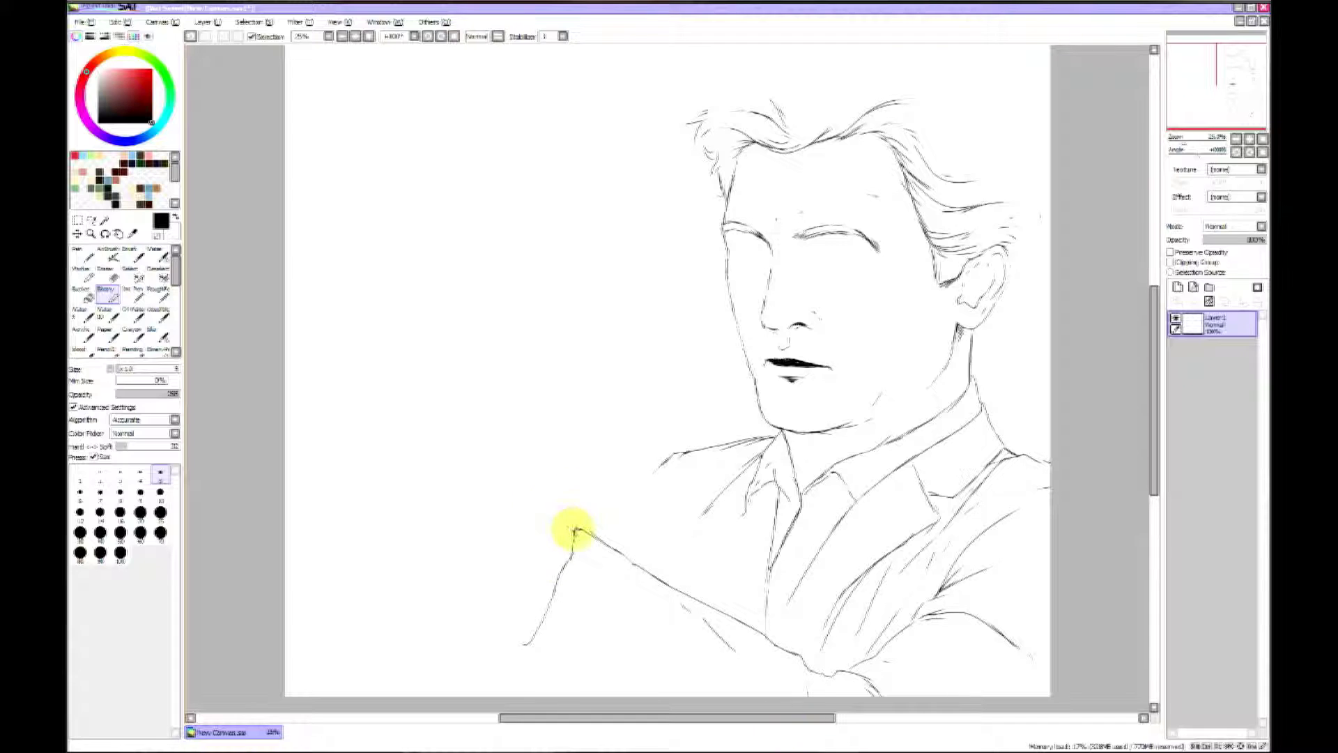
drag(512, 454, 572, 529)
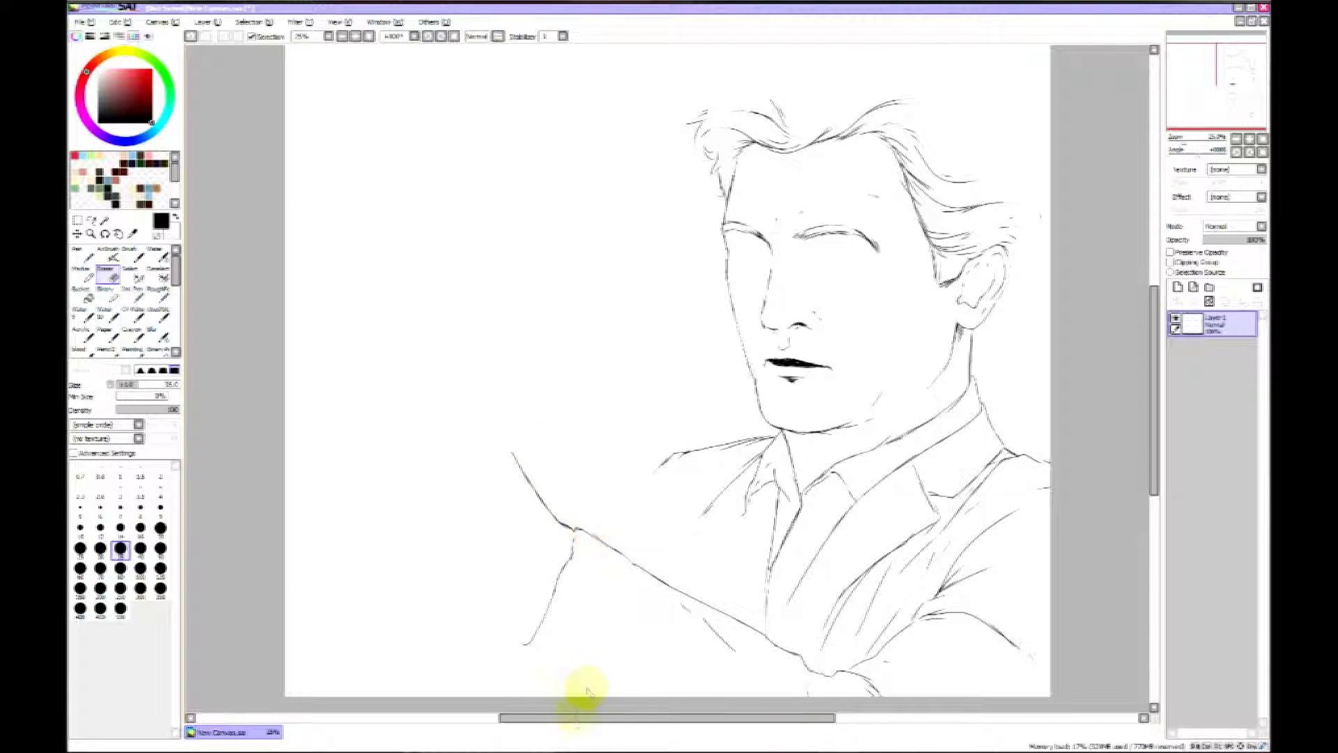
- Draw the inner palm lines and extend the back of the raised hand up to the first knuckle
drag(439, 579, 532, 625)
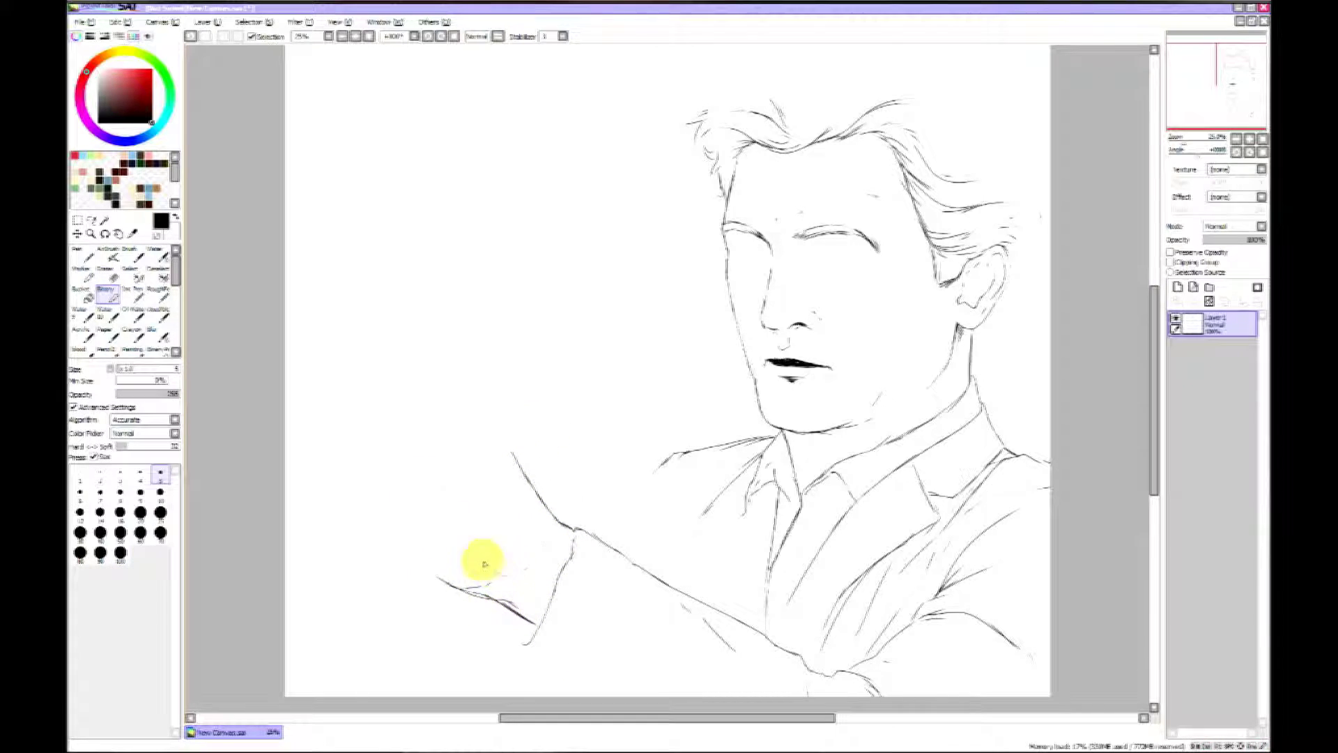
drag(476, 511, 507, 452)
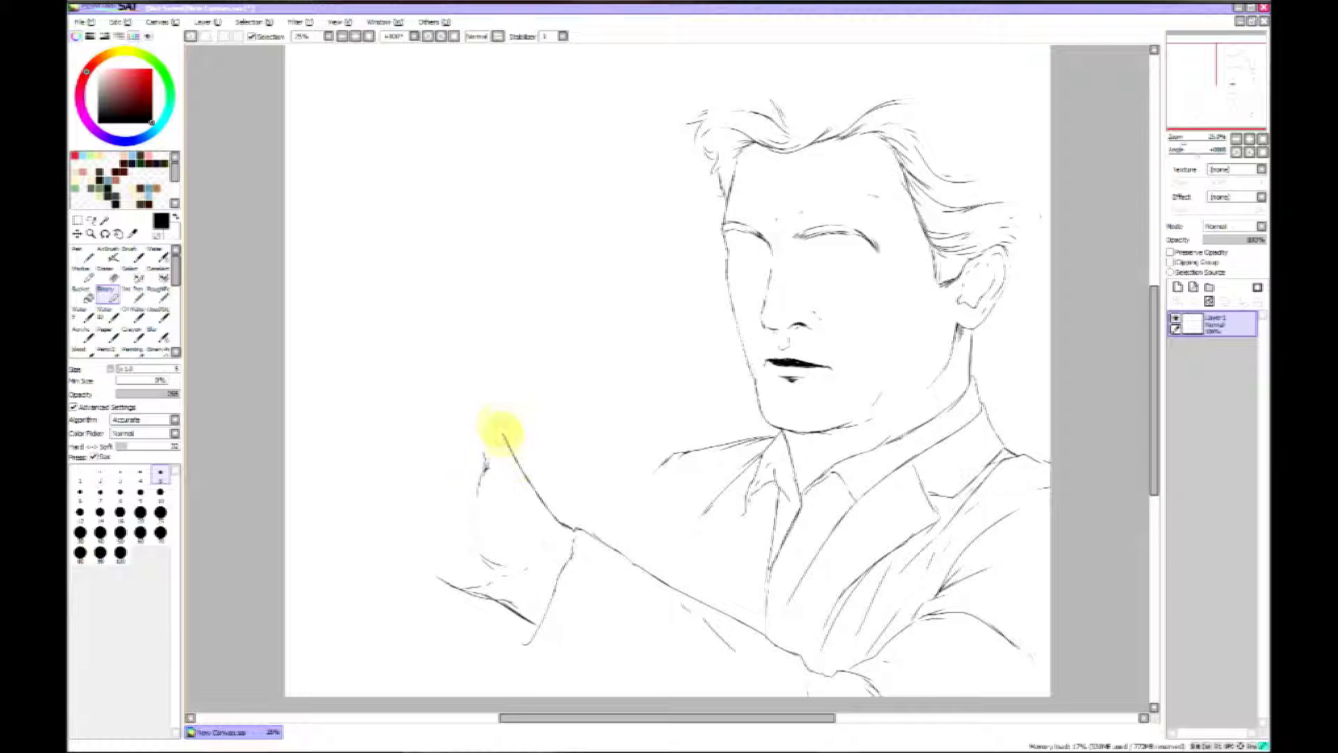
key(e)
key(e)
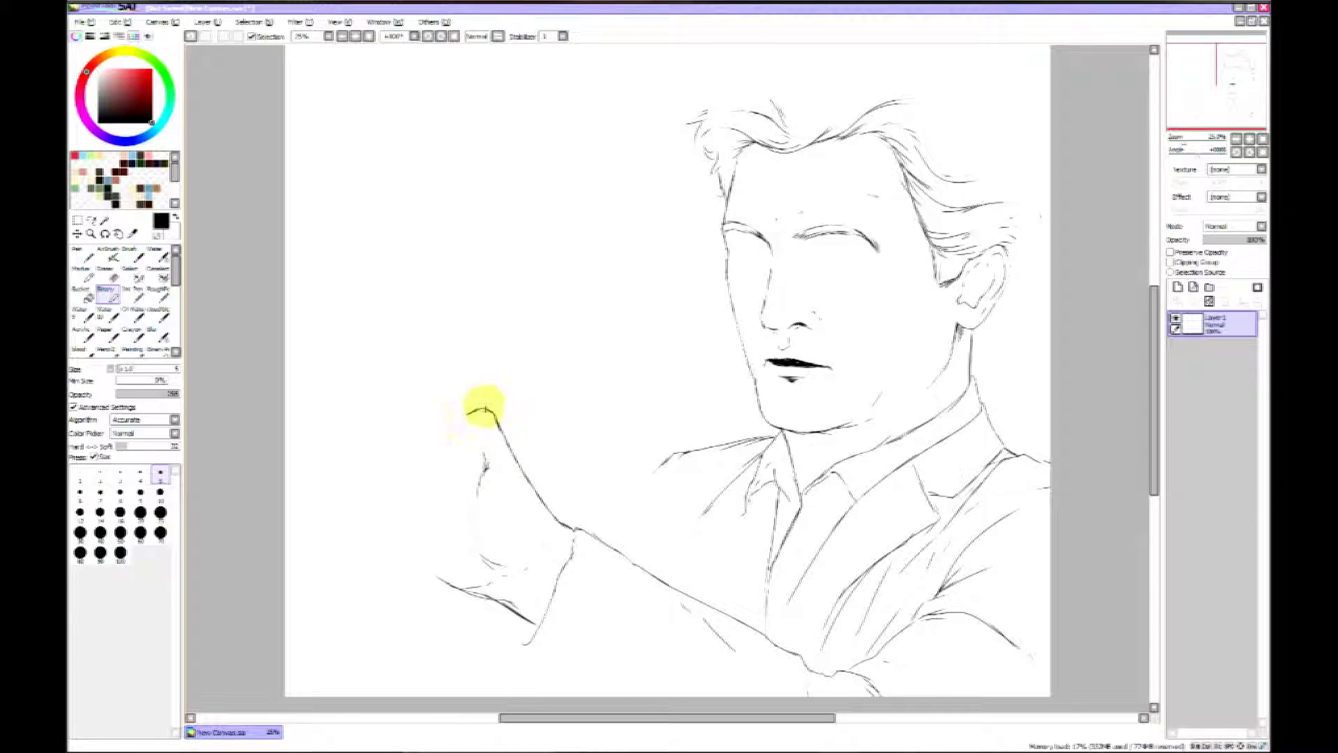
- Draw the upper knuckles and curled fingers of the raised hand, correcting misplaced strokes
mouse_move(465, 370)
mouse_down()
mouse_move(401, 364)
mouse_move(477, 381)
mouse_move(428, 473)
mouse_move(458, 504)
mouse_move(480, 481)
mouse_up()
key(e)
key(e)
key(ctrl+z)
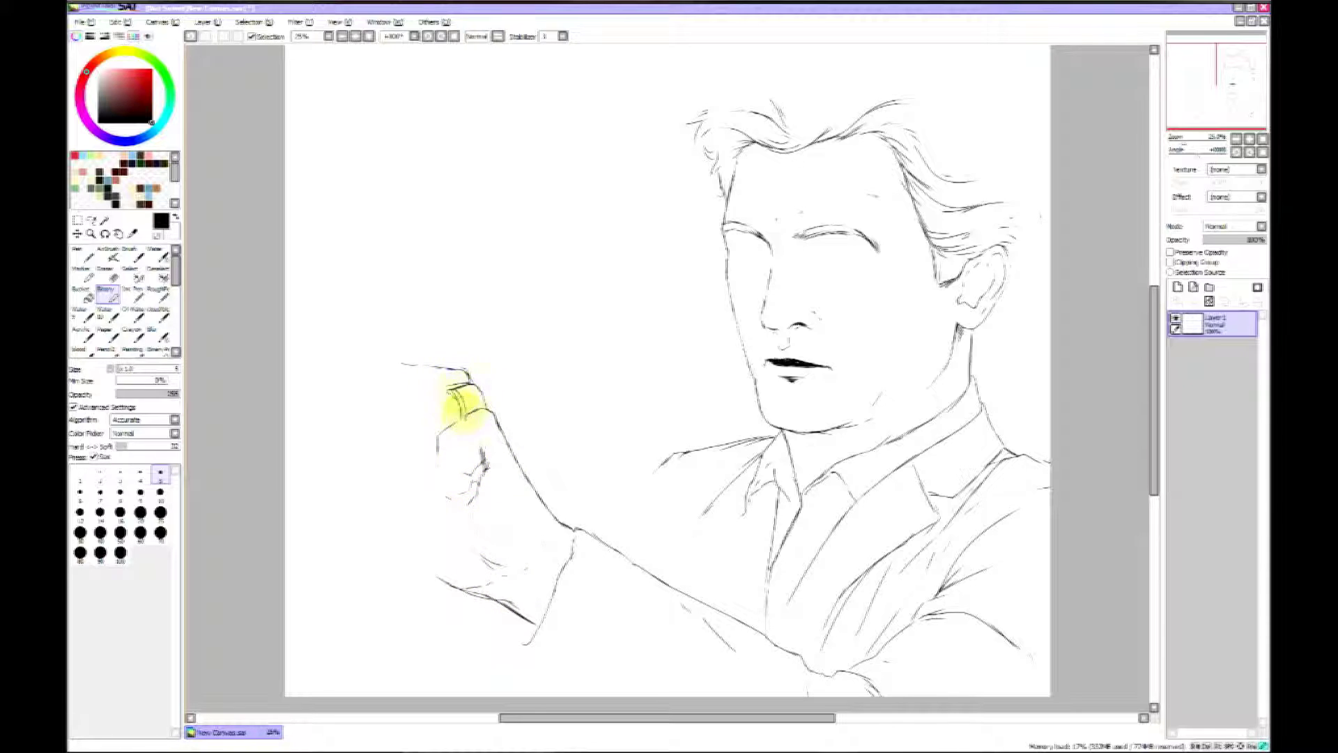
mouse_move(459, 388)
mouse_down()
mouse_move(416, 407)
mouse_move(420, 472)
mouse_move(451, 496)
mouse_up()
key(ctrl+z)
mouse_move(402, 363)
mouse_down()
mouse_move(368, 422)
mouse_move(395, 465)
mouse_move(402, 404)
mouse_move(420, 406)
mouse_move(404, 401)
mouse_move(395, 362)
mouse_move(453, 369)
mouse_up()
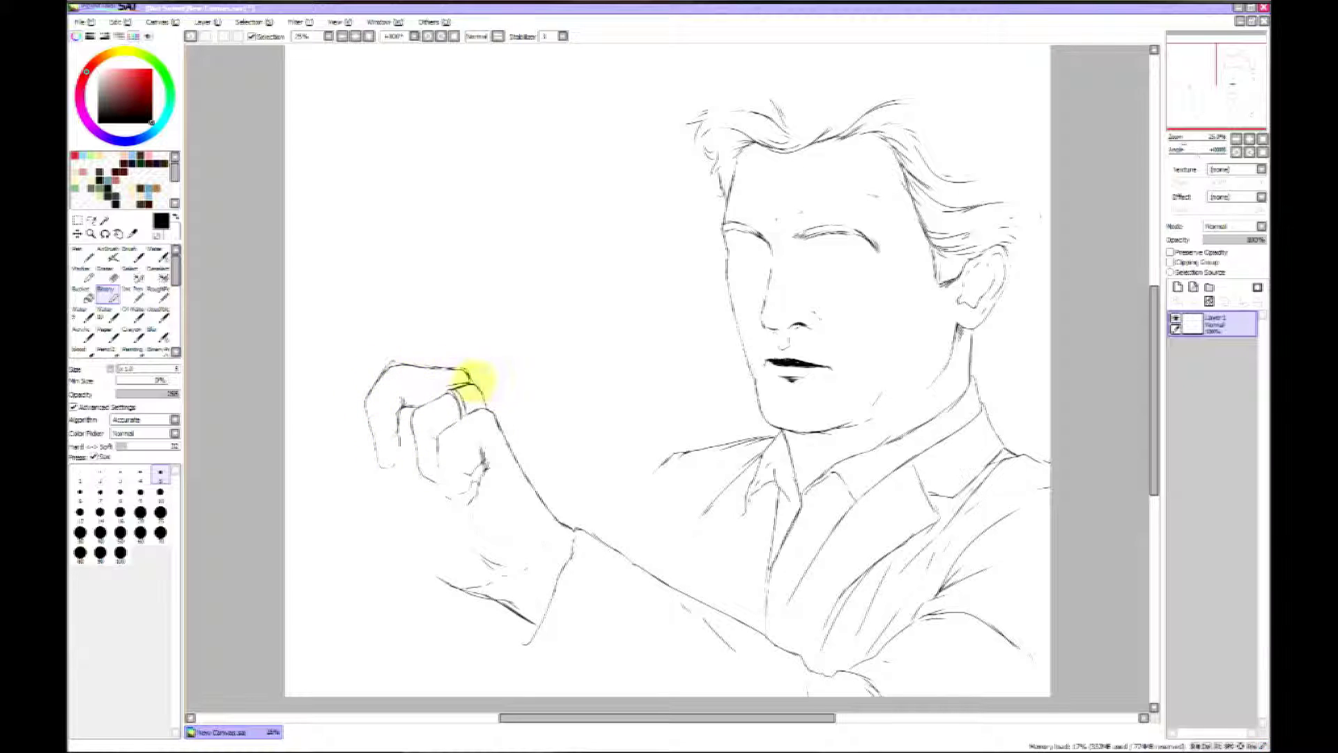
- Draw the raised hand's outer fingers and curved palm edge, and erase the earlier lower wrist lines
mouse_move(365, 394)
mouse_down()
mouse_move(368, 453)
mouse_move(358, 437)
mouse_move(377, 501)
mouse_move(428, 557)
mouse_up()
key(e)
drag(441, 580, 516, 599)
key(n)
drag(424, 556, 480, 572)
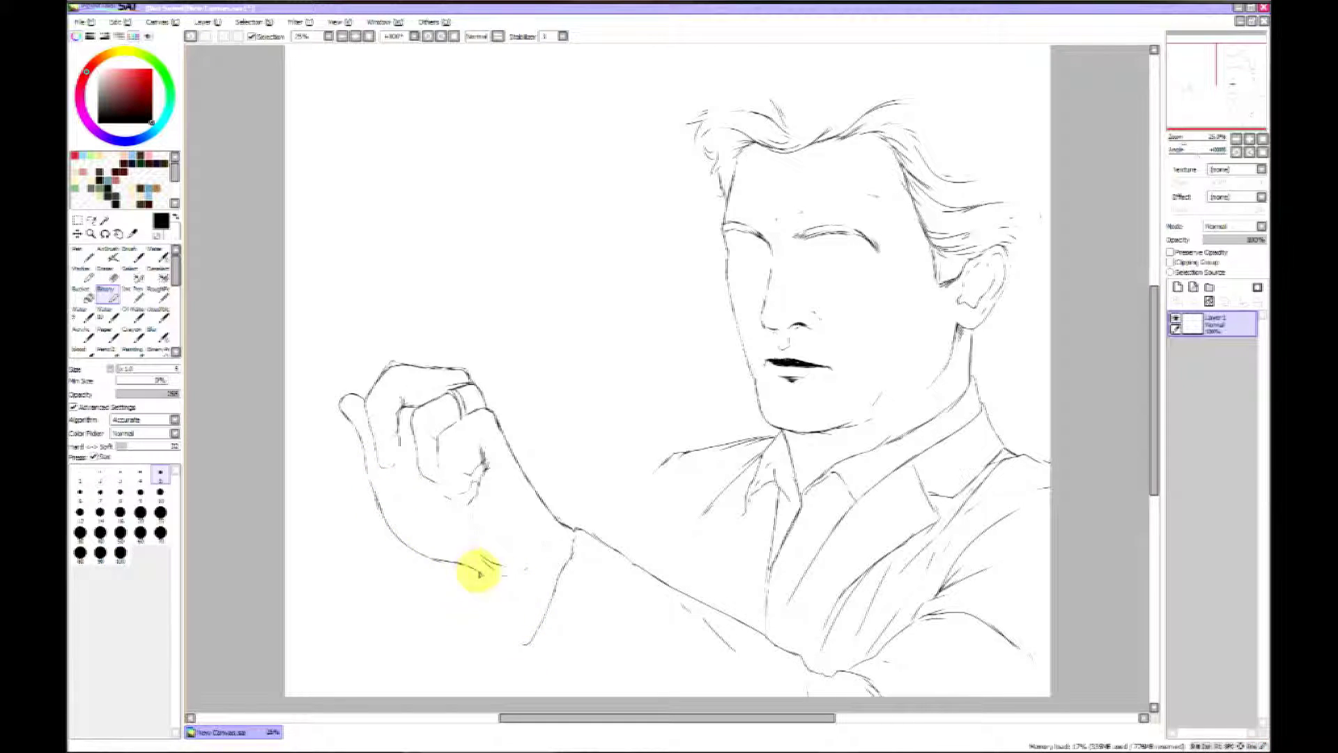
key(e)
mouse_move(447, 497)
mouse_down()
mouse_move(455, 545)
mouse_move(505, 568)
mouse_up()
key(n)
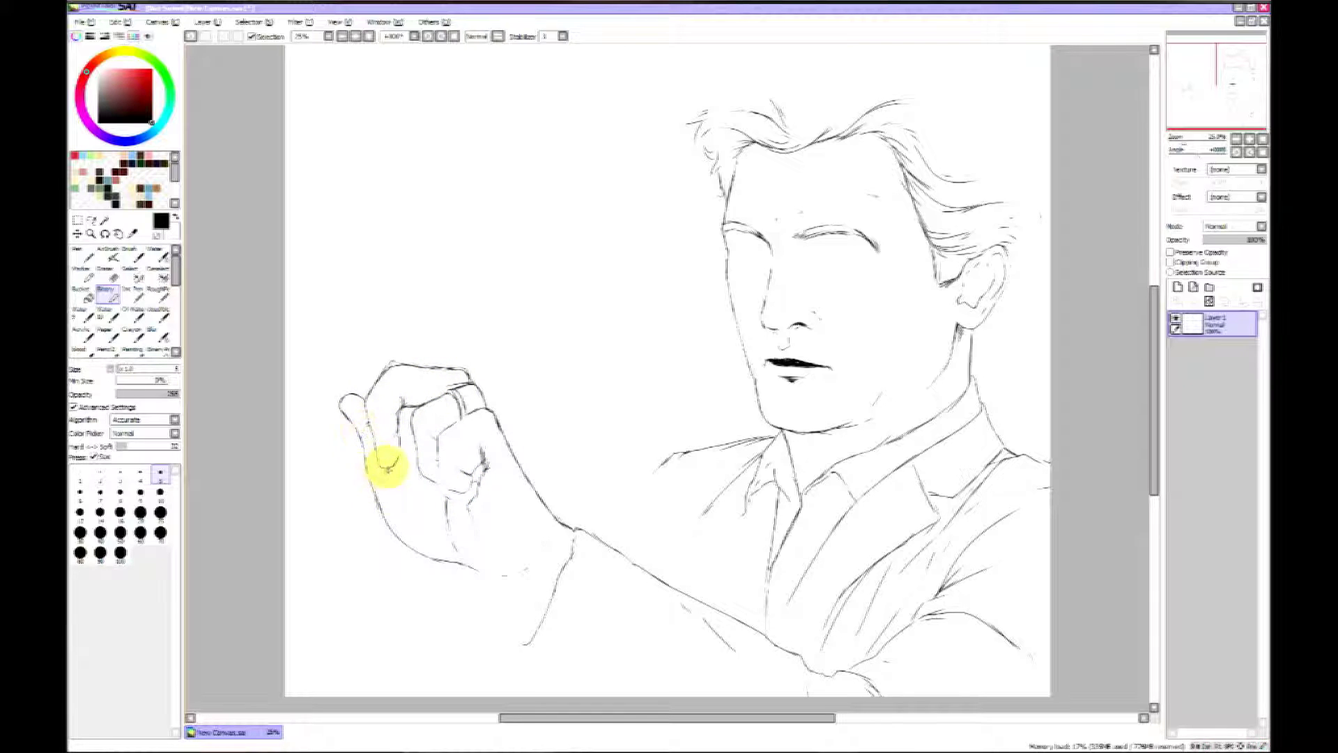
- Refine the lines between the curled fingers and add a small hatched crease on the wrist
key(e)
key(v)
drag(543, 537, 549, 552)
drag(460, 566, 523, 613)
key(ctrl+z)
drag(455, 565, 509, 606)
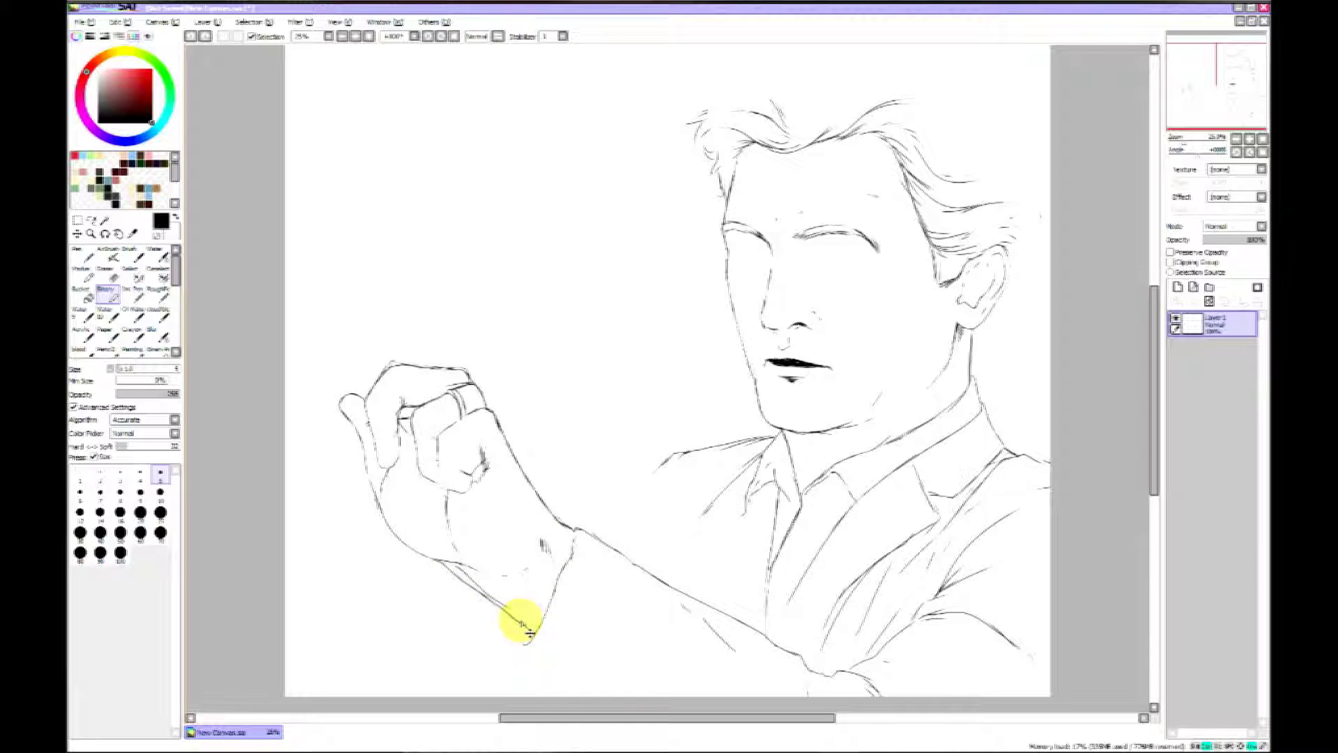
key(e)
mouse_move(454, 576)
mouse_down()
mouse_move(514, 612)
mouse_move(549, 608)
mouse_up()
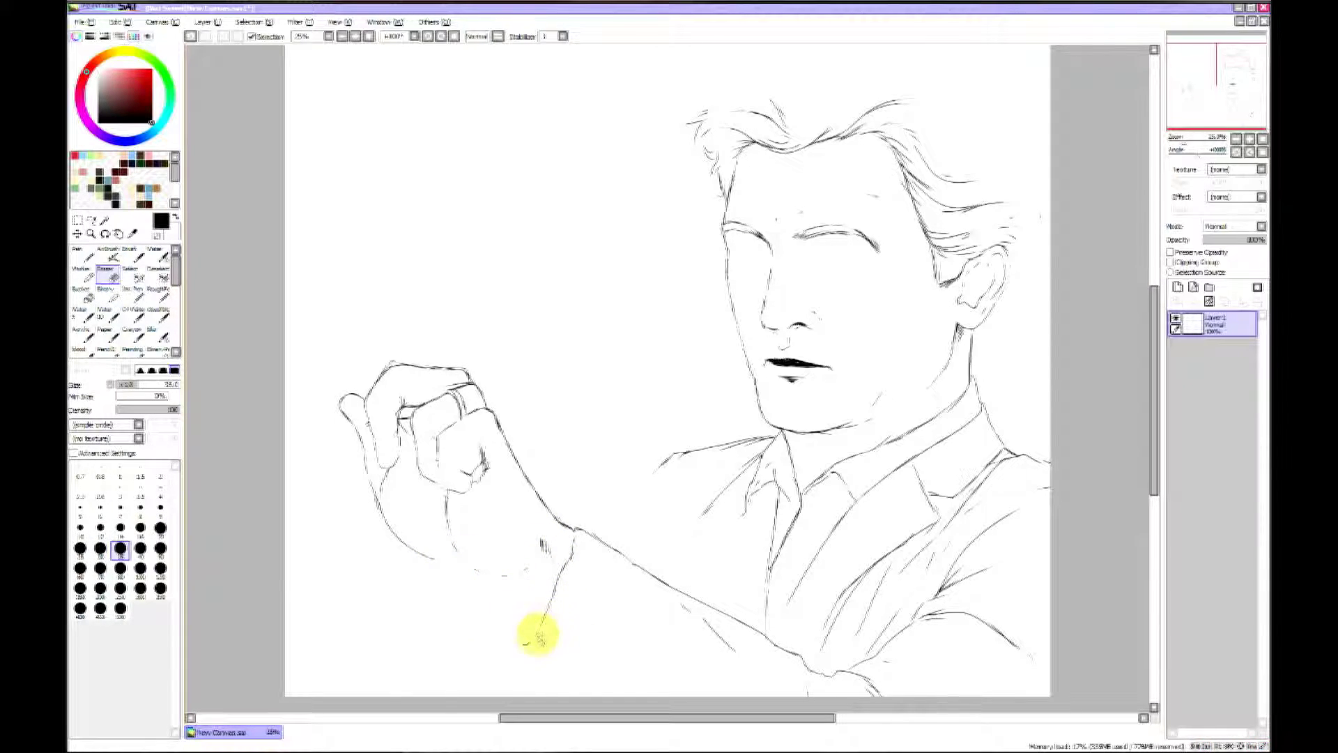
- Draw the extended index finger pointing up from the fist and rework the crease lines at the curled fingers
key(b)
mouse_move(417, 365)
mouse_down()
mouse_move(379, 251)
mouse_move(425, 279)
mouse_move(443, 333)
mouse_move(396, 302)
mouse_move(436, 367)
mouse_move(400, 266)
mouse_move(443, 347)
mouse_up()
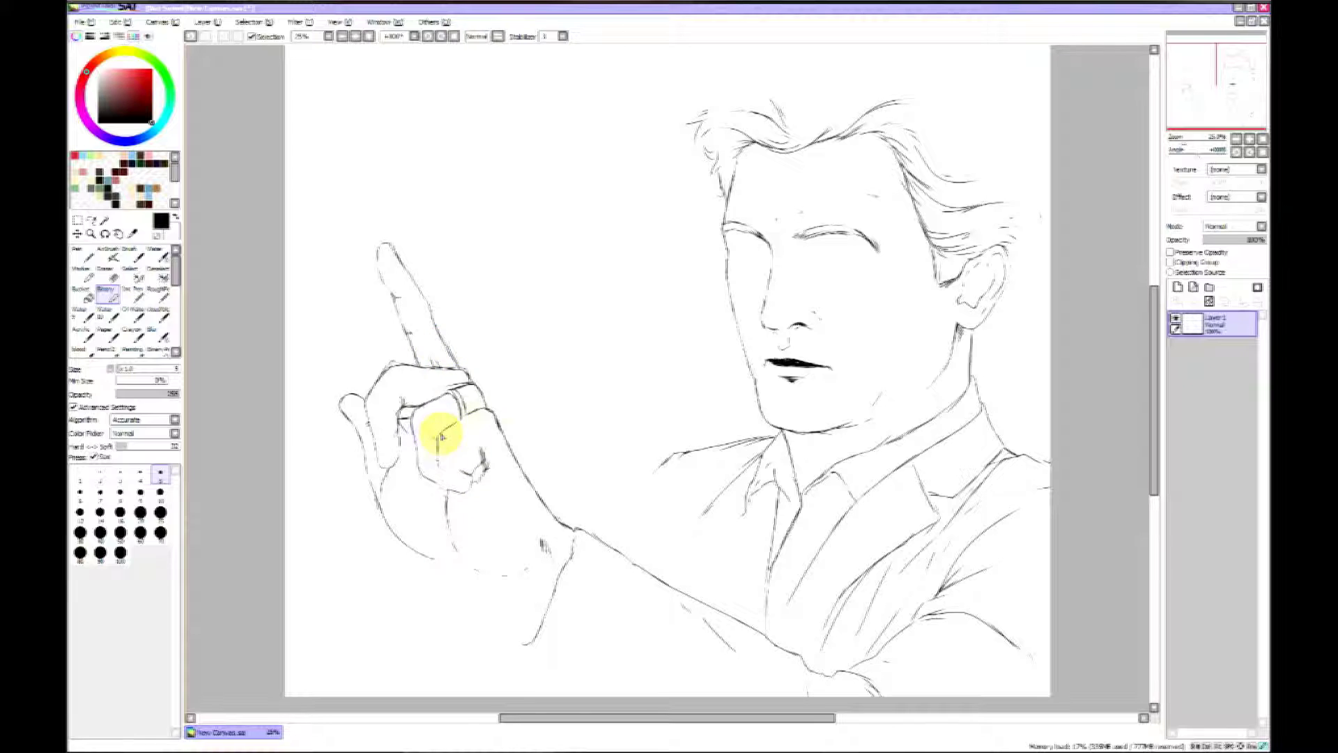
key(e)
key(e)
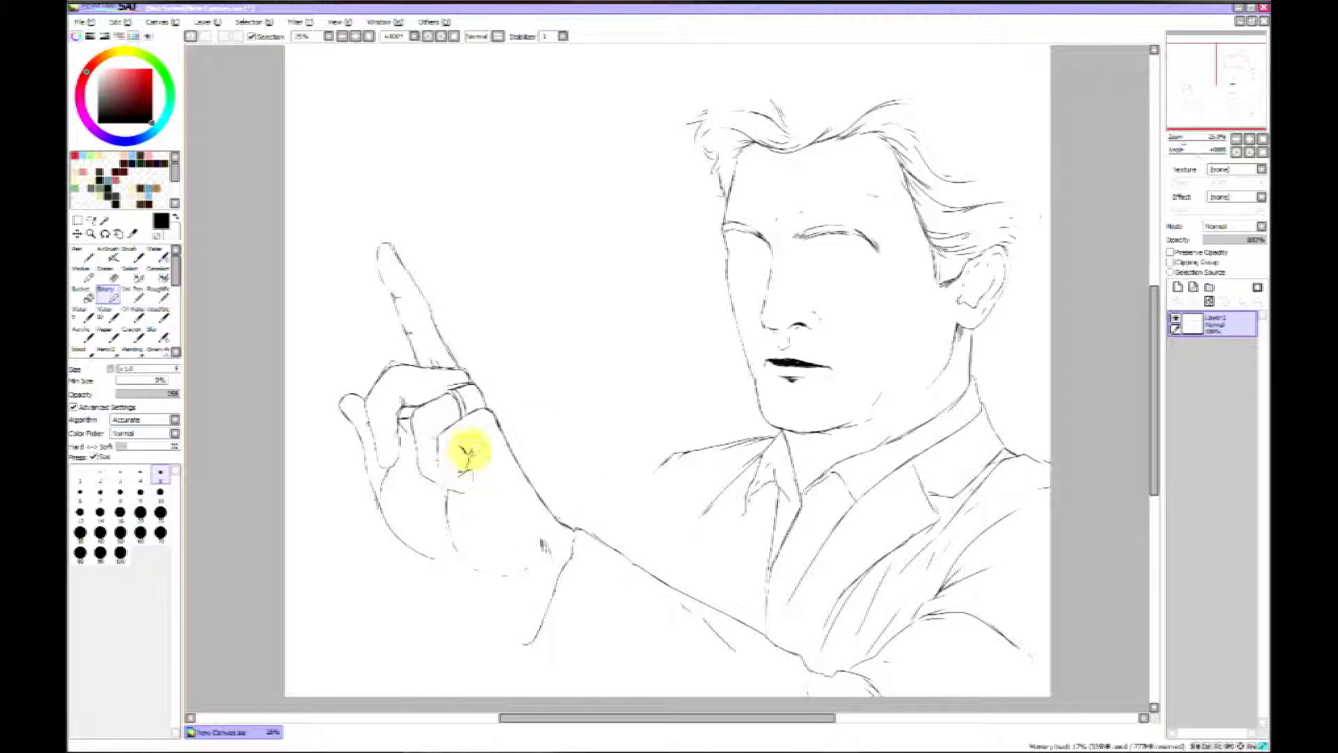
- Redraw the outer palm contour and continue it along the underside of the wrist to the cuff
mouse_move(364, 449)
mouse_down()
mouse_move(397, 532)
mouse_move(531, 629)
mouse_move(449, 564)
mouse_move(476, 577)
mouse_up()
key(e)
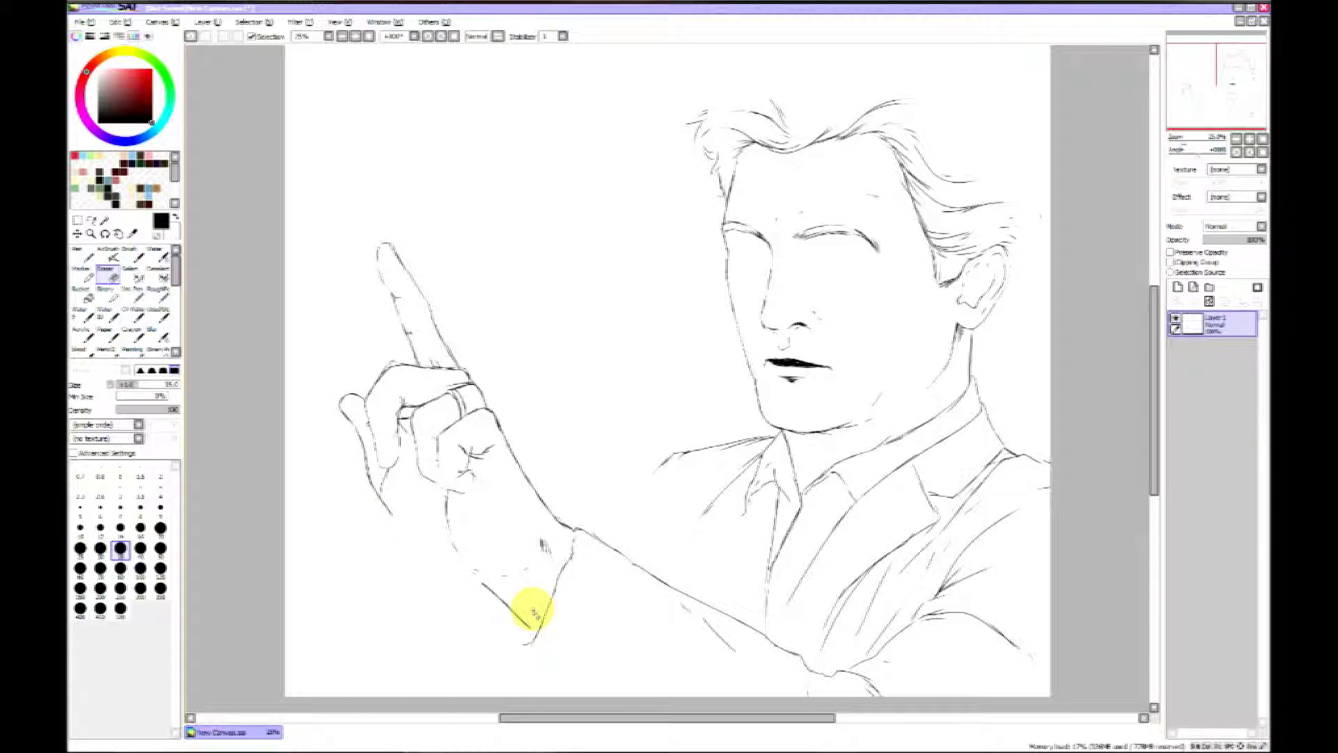
key(e)
drag(370, 479, 408, 538)
mouse_move(391, 493)
mouse_down()
mouse_move(409, 537)
mouse_move(532, 618)
mouse_move(528, 641)
mouse_up()
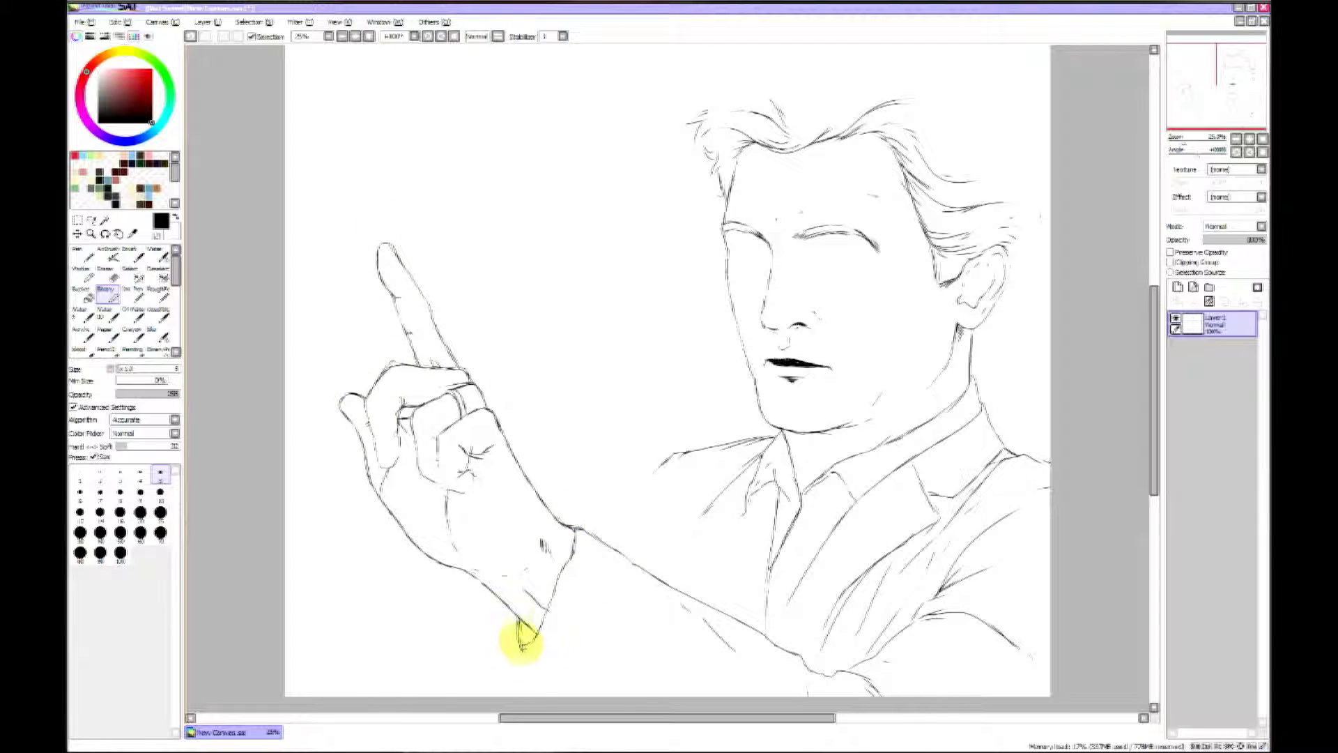
- Draw the hanging cuff edge below the wrist and short fold lines along the forearm sleeve
drag(510, 607, 501, 683)
drag(564, 631, 544, 668)
drag(588, 610, 563, 652)
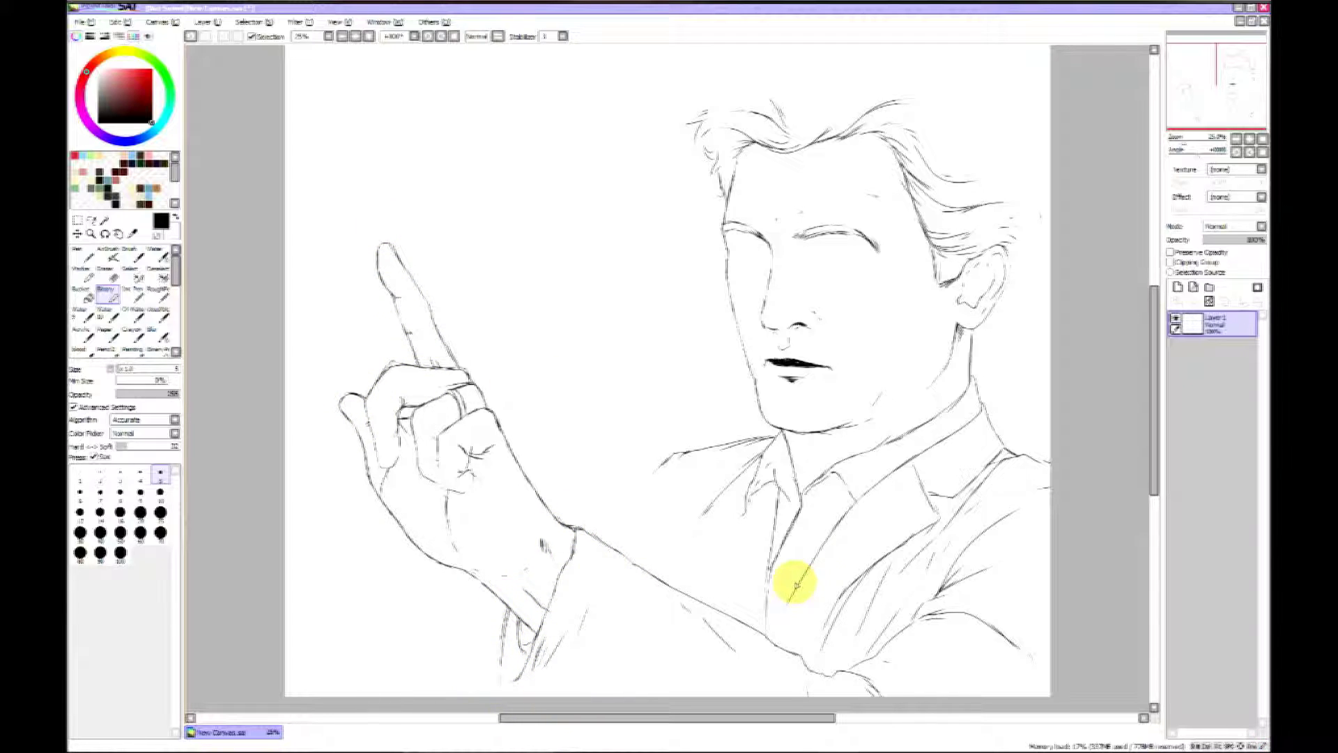
- Start the second hand behind the raised wrist by drawing its thumb and the edge of its palm
mouse_move(545, 502)
mouse_down()
mouse_move(583, 491)
mouse_move(609, 462)
mouse_move(613, 402)
mouse_move(583, 446)
mouse_move(592, 430)
mouse_move(614, 450)
mouse_move(580, 437)
mouse_move(557, 466)
mouse_up()
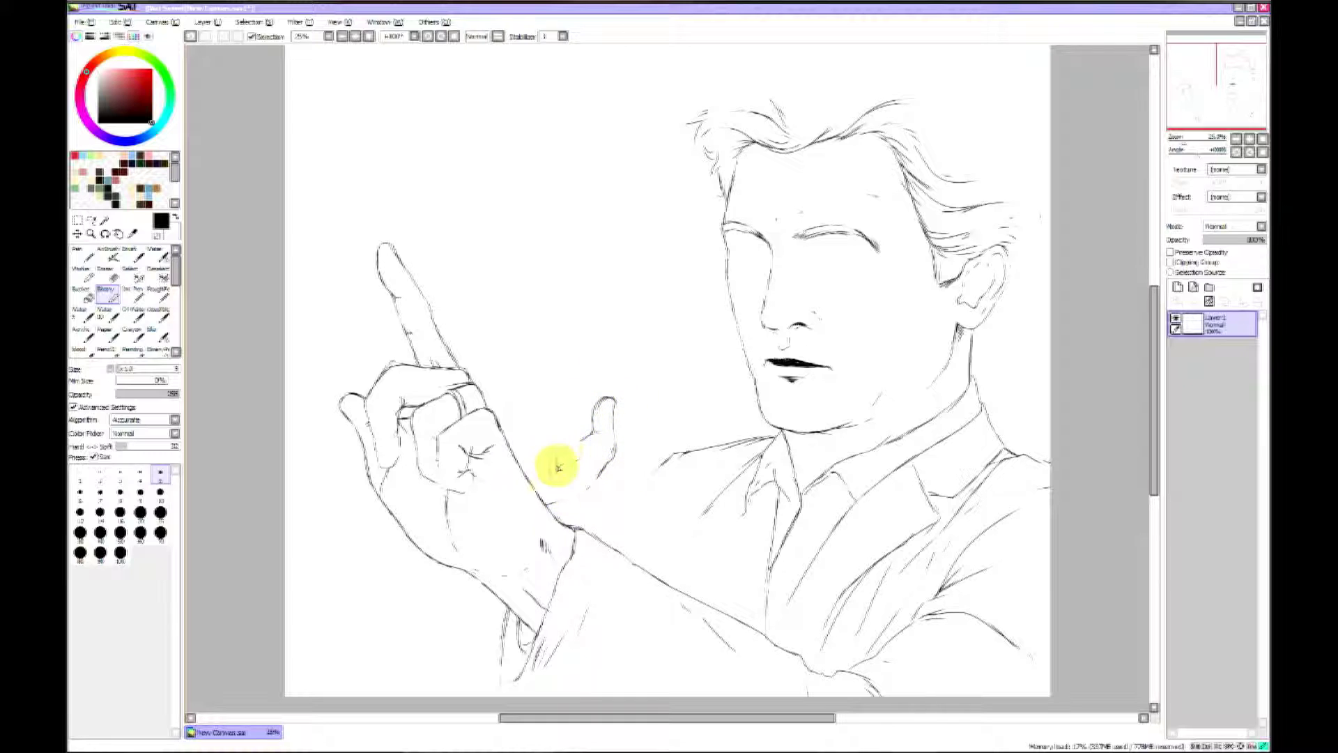
key(e)
key(n)
- Draw the far sleeve line below the shoulder, the shirt-front lines and the fold strokes beside the lapels
drag(1153, 438, 1152, 430)
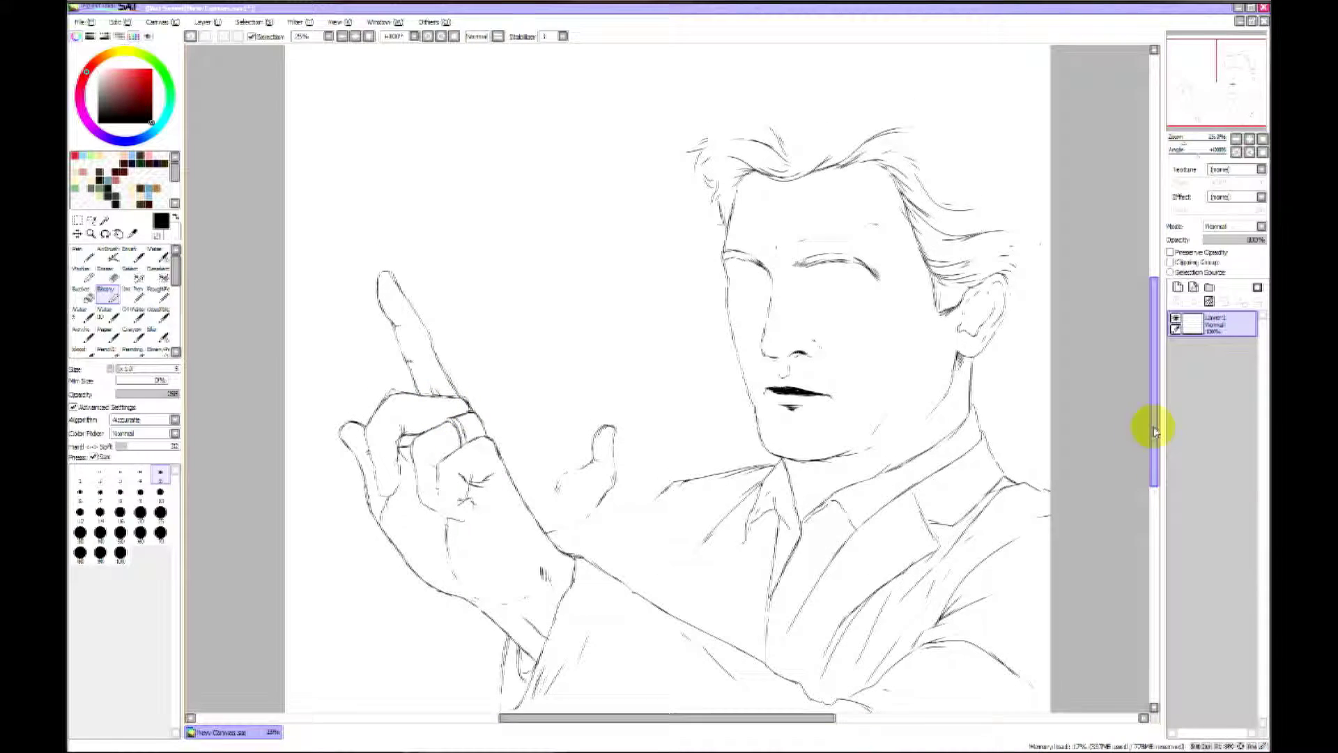
mouse_move(670, 485)
mouse_down()
mouse_move(600, 564)
mouse_move(609, 575)
mouse_up()
drag(709, 515, 674, 534)
mouse_move(745, 613)
mouse_down()
mouse_move(747, 647)
mouse_move(760, 482)
mouse_move(765, 662)
mouse_up()
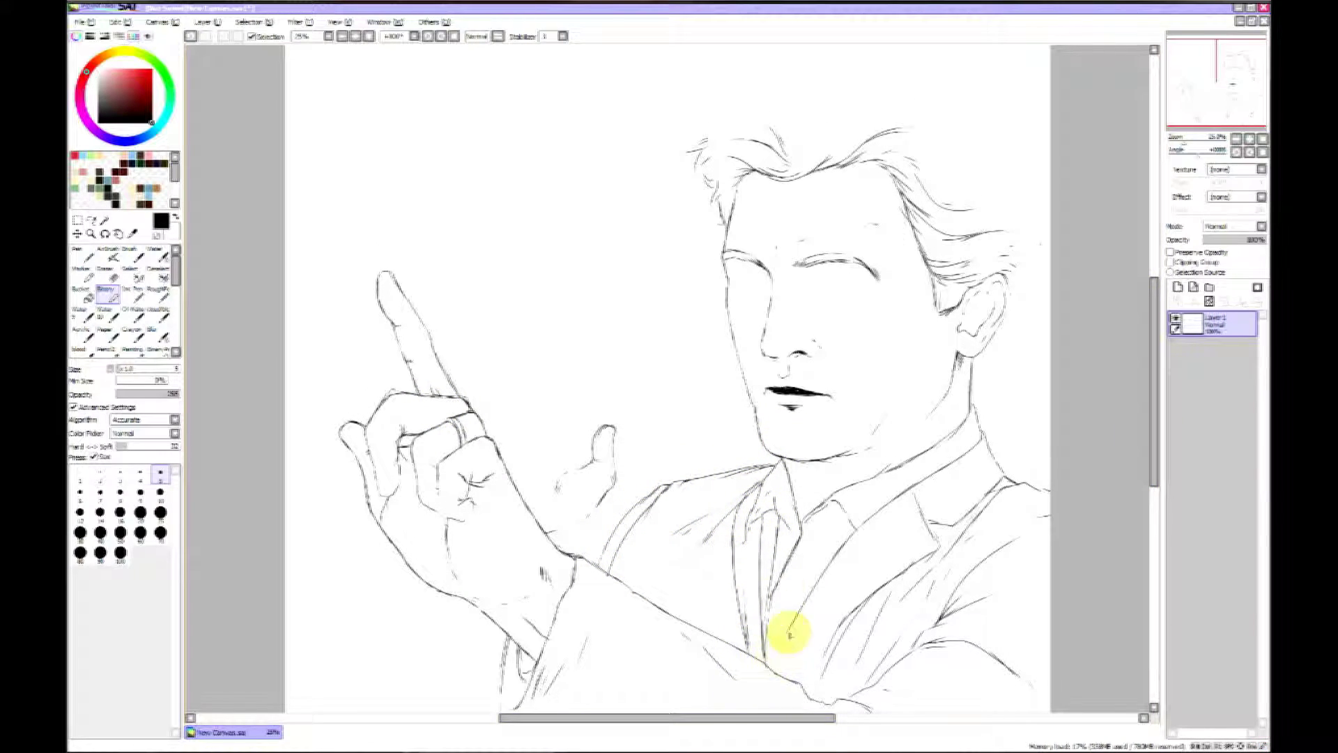
mouse_move(846, 526)
mouse_down()
mouse_move(769, 635)
mouse_move(771, 618)
mouse_move(775, 648)
mouse_up()
drag(733, 531, 728, 627)
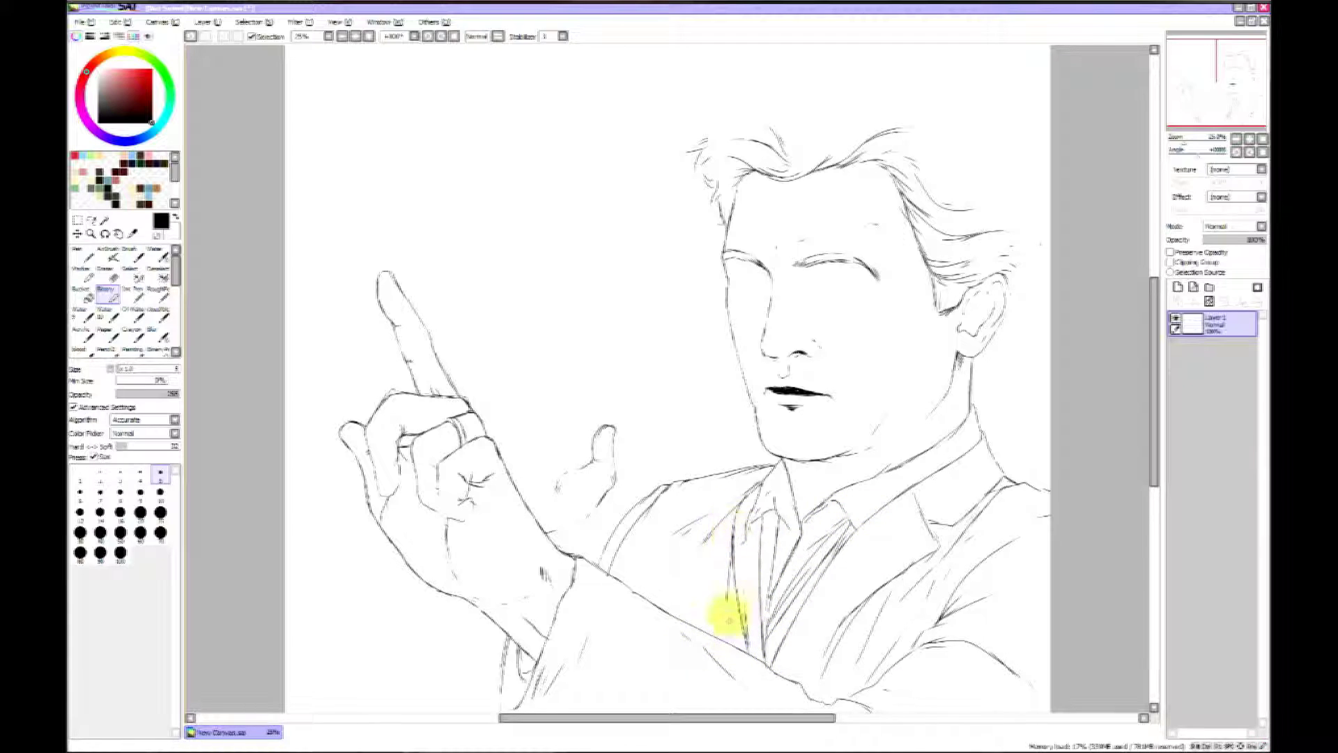
- Draw the second hand's rounded forefinger above the thumb and clean up the lines where they overlap
mouse_move(550, 426)
mouse_down()
mouse_move(536, 491)
mouse_move(522, 428)
mouse_move(521, 481)
mouse_up()
drag(520, 442, 518, 476)
mouse_move(572, 384)
mouse_down()
mouse_move(556, 432)
mouse_move(574, 419)
mouse_move(571, 385)
mouse_move(595, 383)
mouse_move(588, 446)
mouse_move(564, 464)
mouse_move(591, 437)
mouse_move(540, 444)
mouse_move(575, 495)
mouse_move(605, 429)
mouse_up()
key(l)
click(77, 235)
key(ctrl+d)
key(n)
key(e)
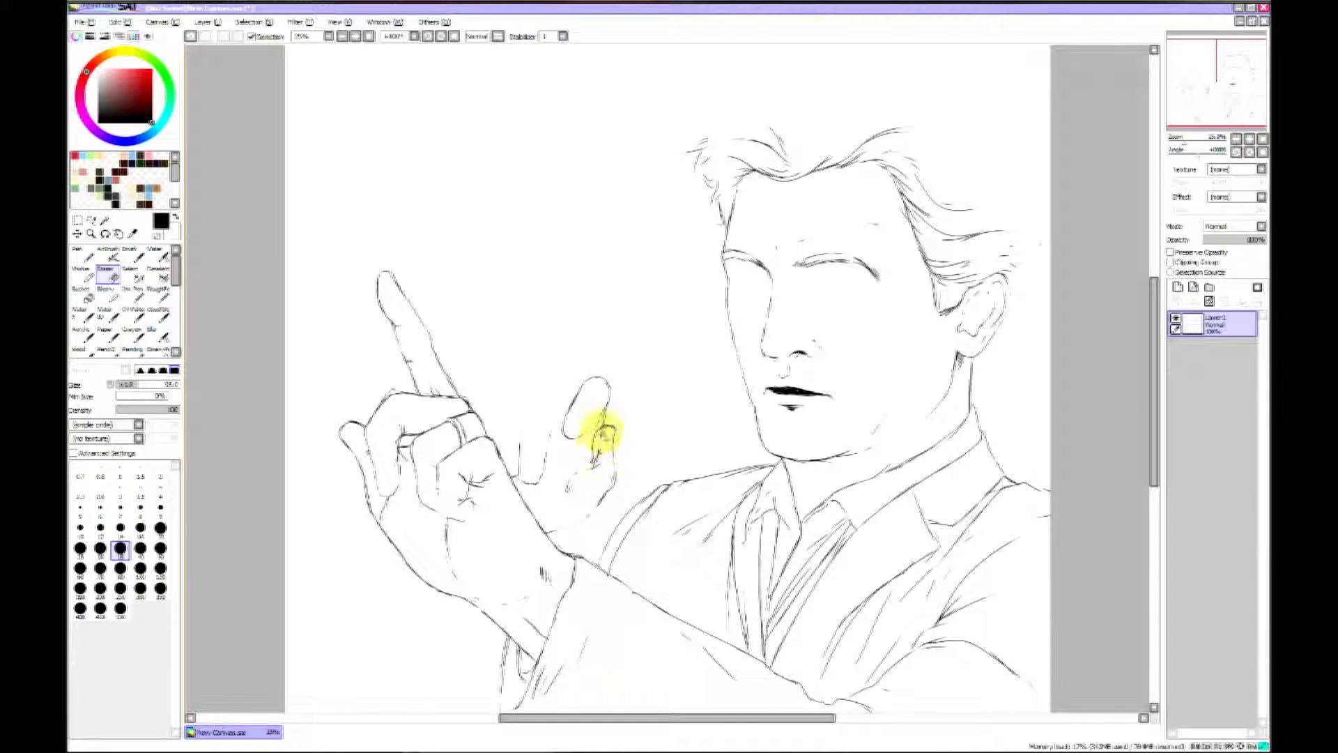
key(n)
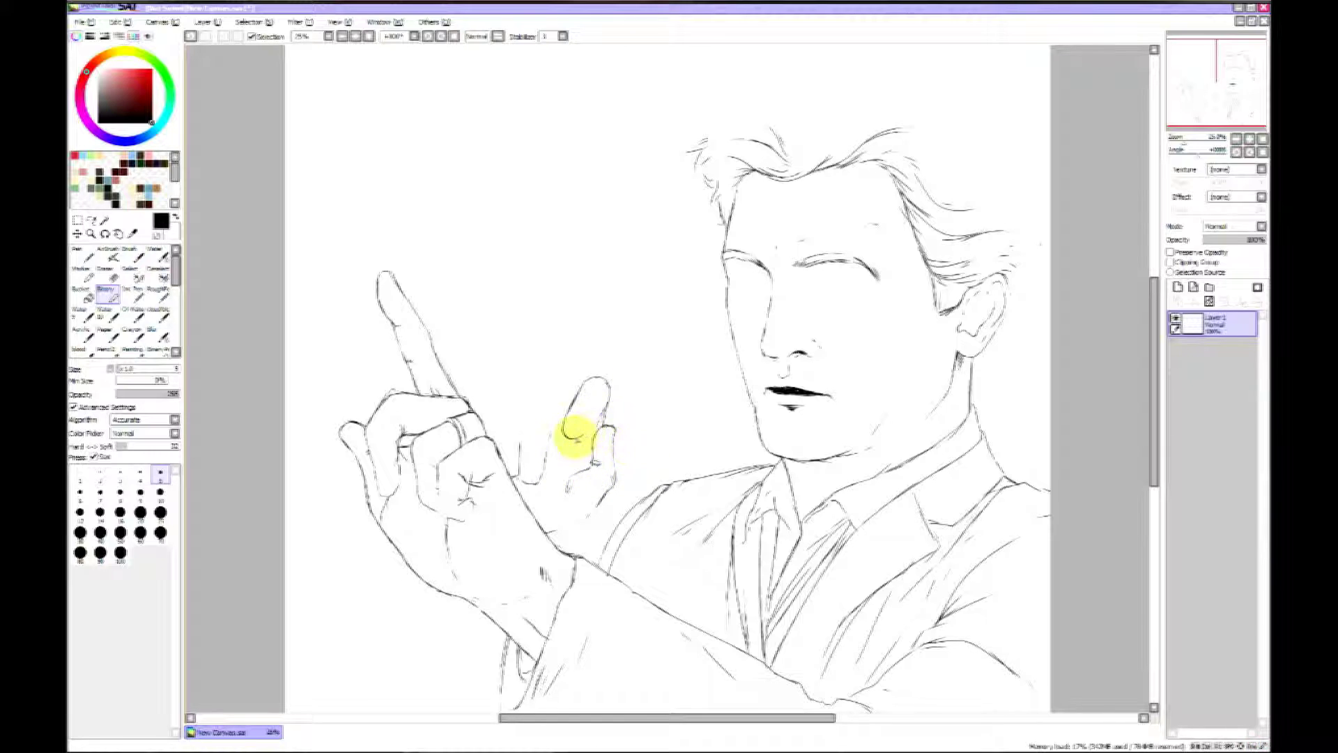
- Add creases to the second hand's forefinger, erase its stray finger lines, and draw the remaining curled fingers and wrist edge
key(e)
key(n)
drag(572, 417, 581, 421)
drag(590, 391, 597, 392)
key(e)
key(b)
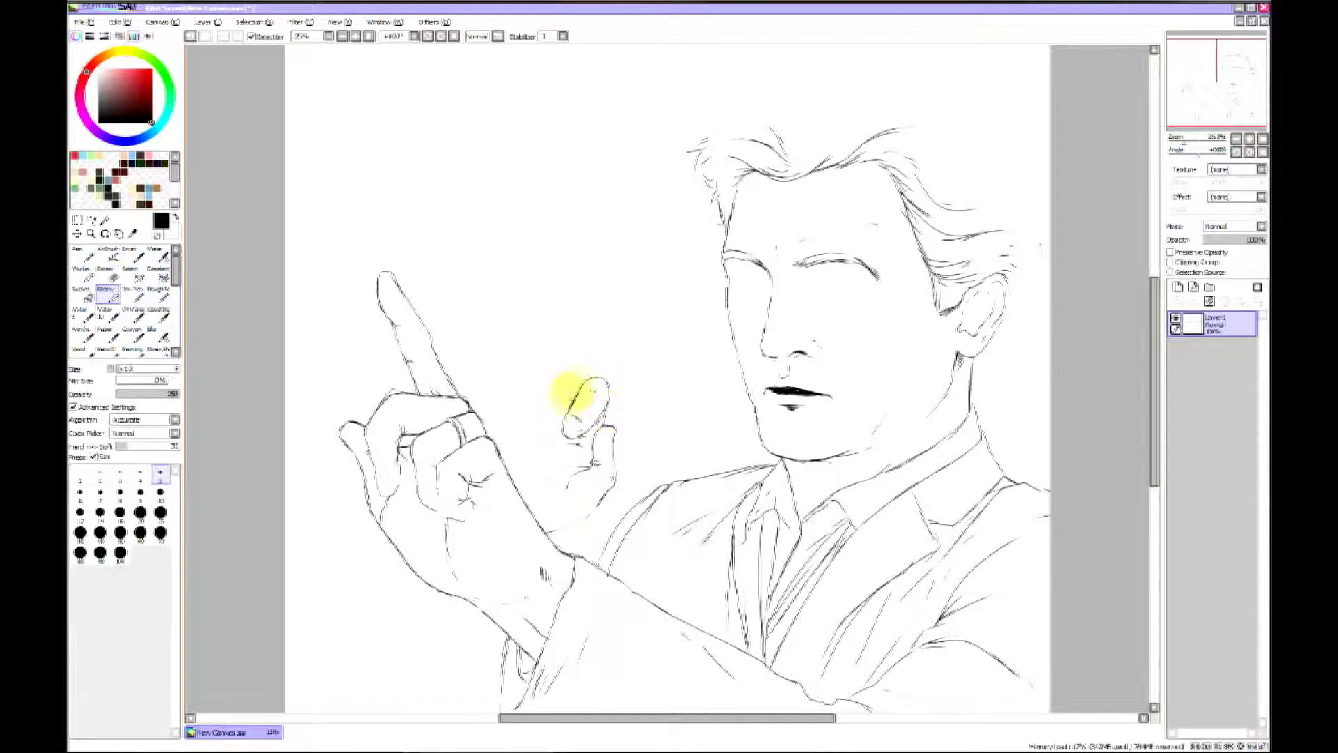
mouse_move(561, 389)
mouse_down()
mouse_move(551, 465)
mouse_move(561, 461)
mouse_move(564, 411)
mouse_move(544, 451)
mouse_move(543, 399)
mouse_move(557, 385)
mouse_move(515, 407)
mouse_move(541, 427)
mouse_move(523, 454)
mouse_move(494, 430)
mouse_move(509, 406)
mouse_move(519, 462)
mouse_move(487, 427)
mouse_move(516, 418)
mouse_move(509, 461)
mouse_move(528, 441)
mouse_move(501, 446)
mouse_move(545, 409)
mouse_move(565, 434)
mouse_move(526, 497)
mouse_move(567, 479)
mouse_move(559, 520)
mouse_move(588, 518)
mouse_move(559, 549)
mouse_up()
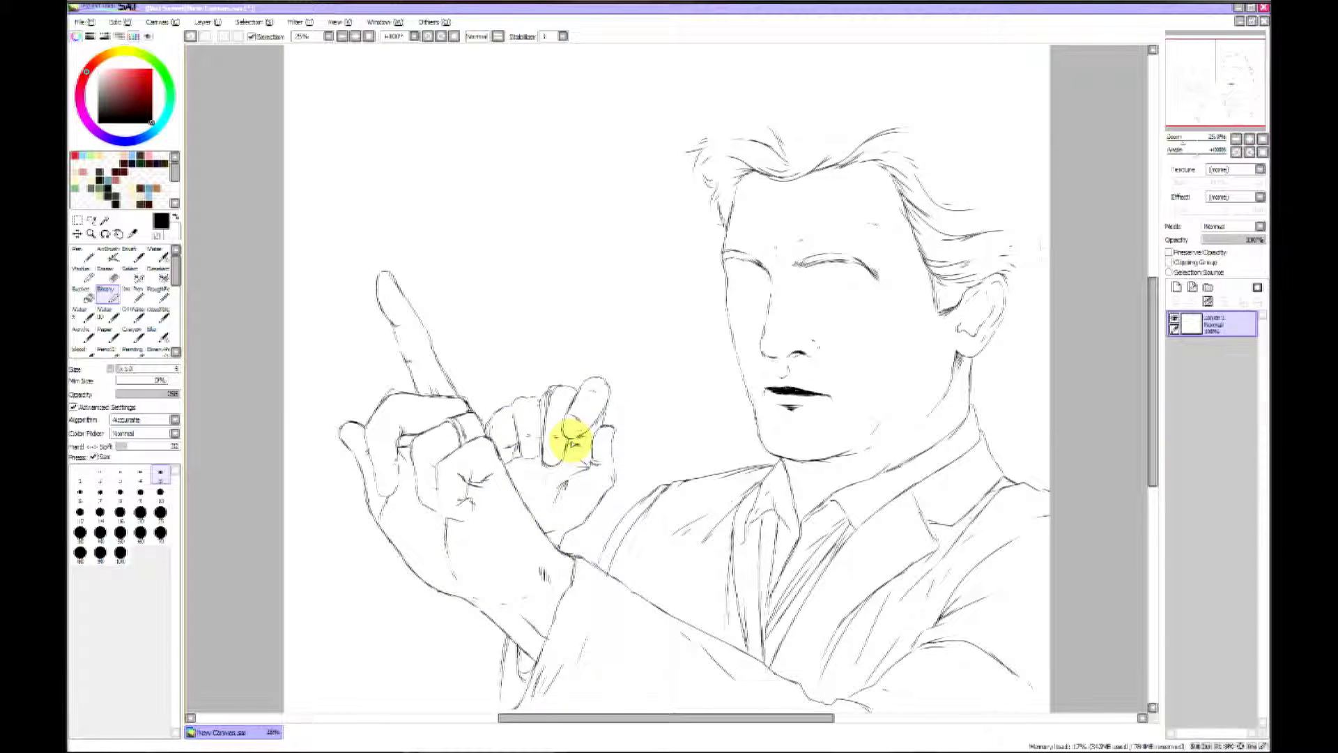
- Draw the second arm's outer sleeve edge and cuff opening below the raised hand's wrist
drag(1151, 457, 1150, 478)
drag(430, 526, 404, 597)
mouse_move(422, 538)
mouse_down()
mouse_move(413, 601)
mouse_move(444, 594)
mouse_up()
drag(439, 575, 501, 607)
mouse_move(448, 538)
mouse_down()
mouse_move(489, 544)
mouse_move(381, 674)
mouse_up()
- Draw the hanging sleeve lines down to the canvas's lower edge and erase their overlap near the wrist
drag(501, 612, 498, 718)
drag(536, 591, 496, 718)
key(e)
drag(510, 633, 521, 610)
key(n)
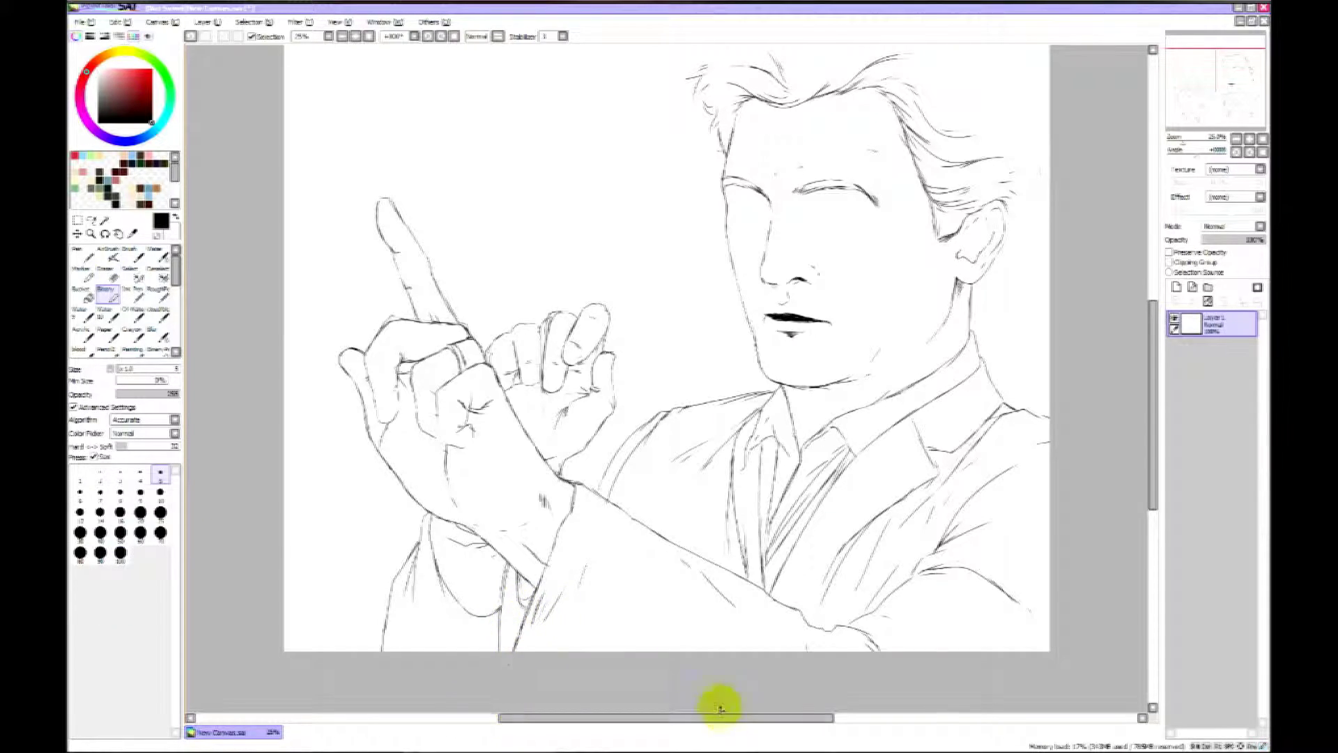
drag(720, 717, 737, 717)
drag(376, 539, 385, 667)
- Extend the canvas on its right side to make room for the near shoulder
drag(1154, 477, 1169, 419)
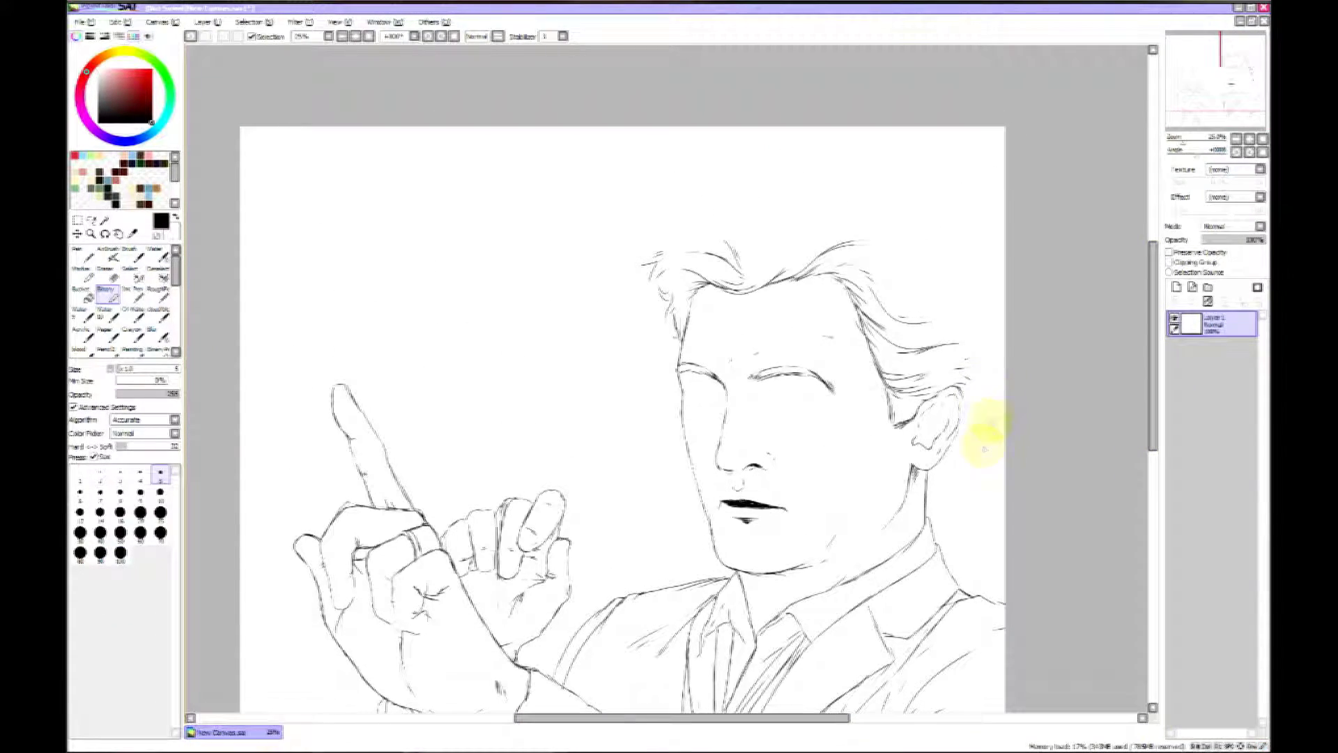
click(163, 22)
click(207, 48)
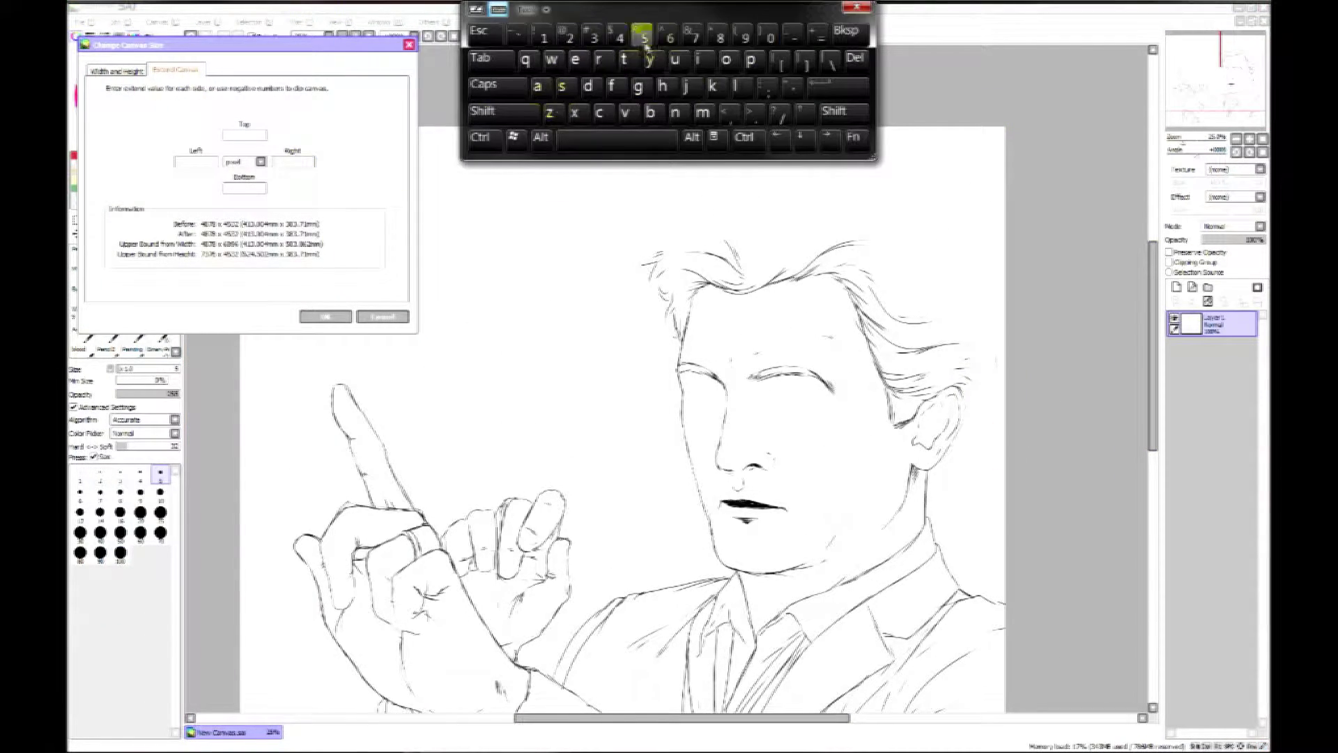
click(836, 85)
- Extend the near shoulder's outline onto the added canvas area and clean up the raised hand's finger lines
drag(1150, 388, 1158, 429)
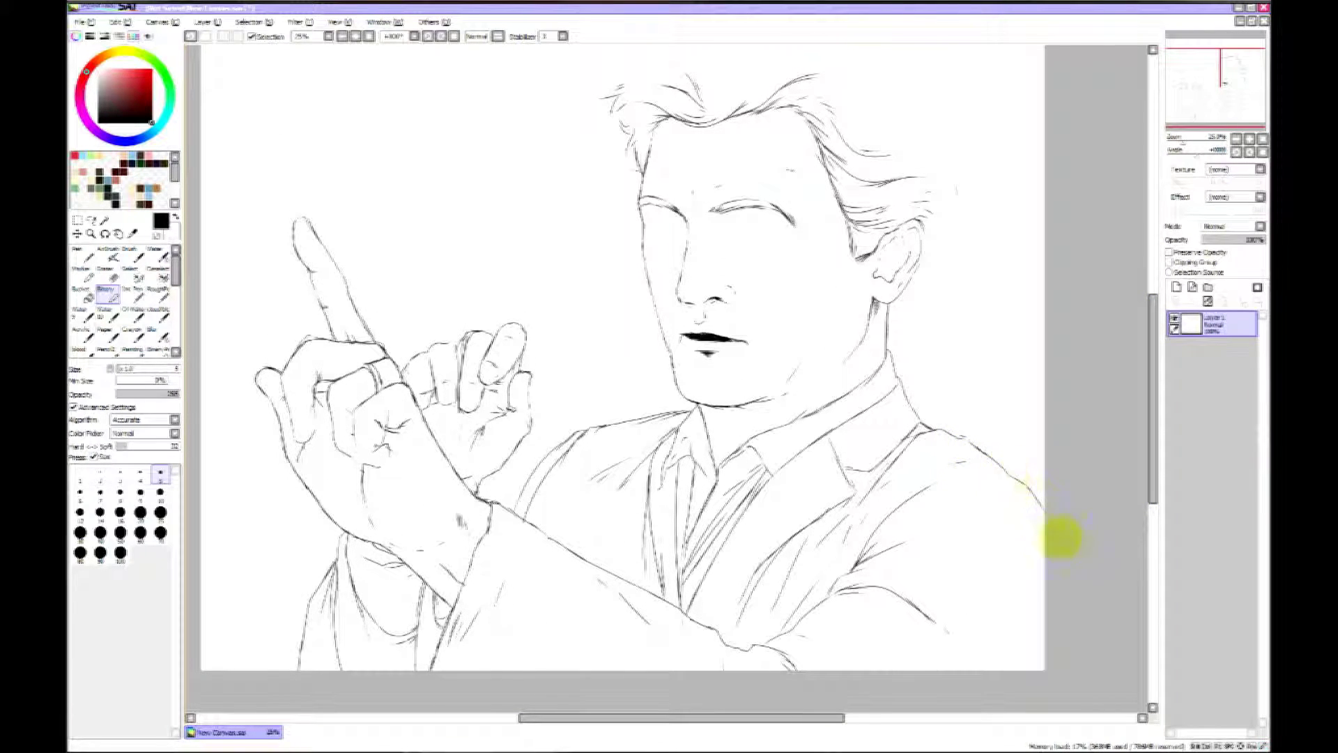
drag(1151, 481, 1149, 454)
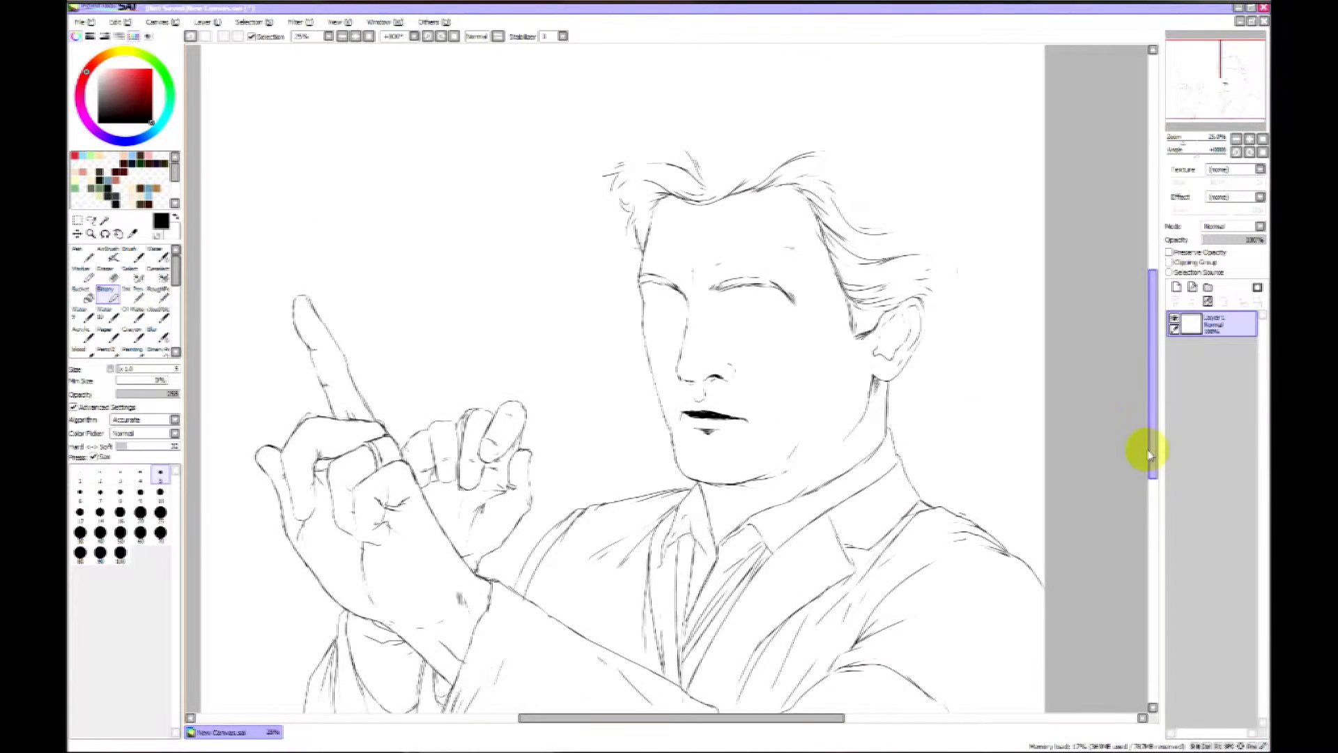
key(e)
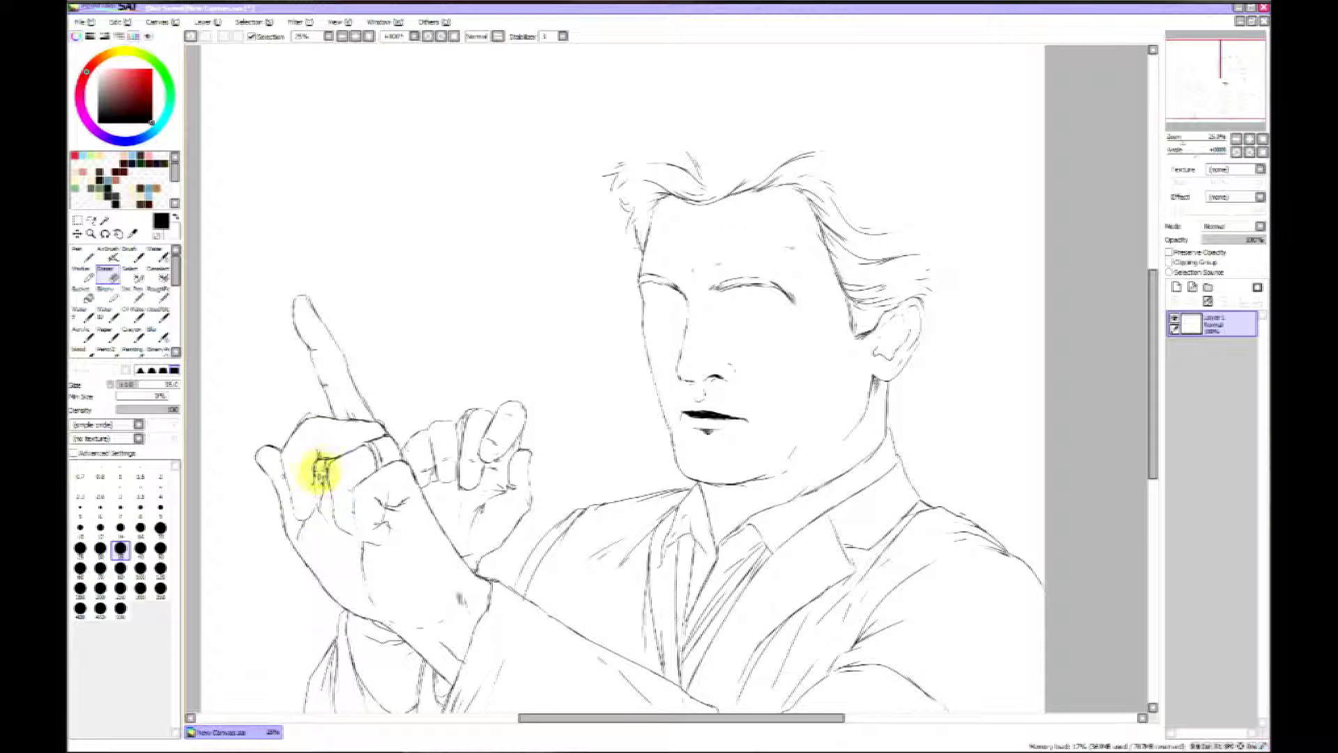
key(e)
- Draw flicked hair tips behind the ear and fill the top and side with wavy swept-back strands
drag(1152, 410, 1158, 391)
drag(957, 374, 972, 385)
mouse_move(961, 393)
mouse_down()
mouse_move(890, 451)
mouse_move(890, 476)
mouse_move(922, 407)
mouse_move(952, 411)
mouse_move(919, 432)
mouse_move(927, 441)
mouse_move(933, 381)
mouse_move(949, 412)
mouse_up()
mouse_move(760, 222)
mouse_down()
mouse_move(809, 190)
mouse_move(879, 230)
mouse_up()
drag(927, 277, 860, 291)
drag(927, 311, 872, 328)
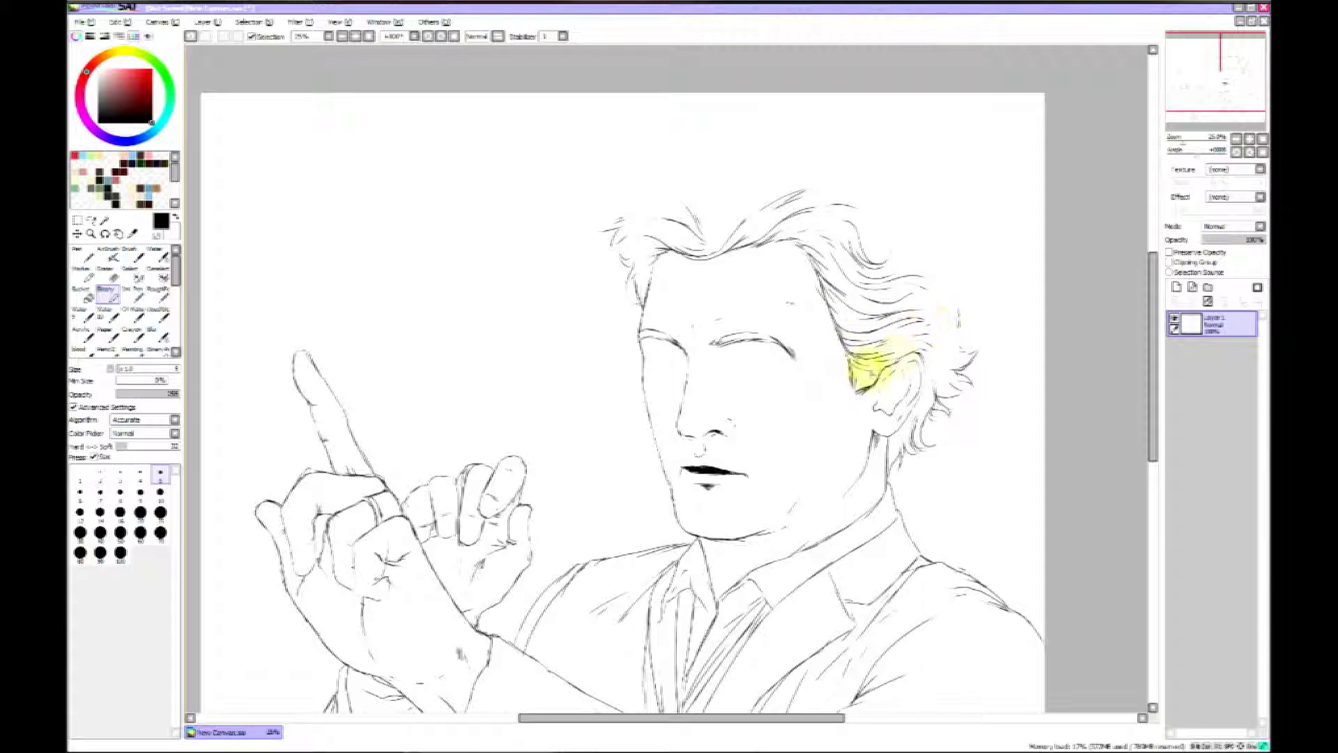
- Add a small sleeve fold at the canvas's lower right corner and reinforce the lines at the back of the neck
drag(1154, 440, 1156, 478)
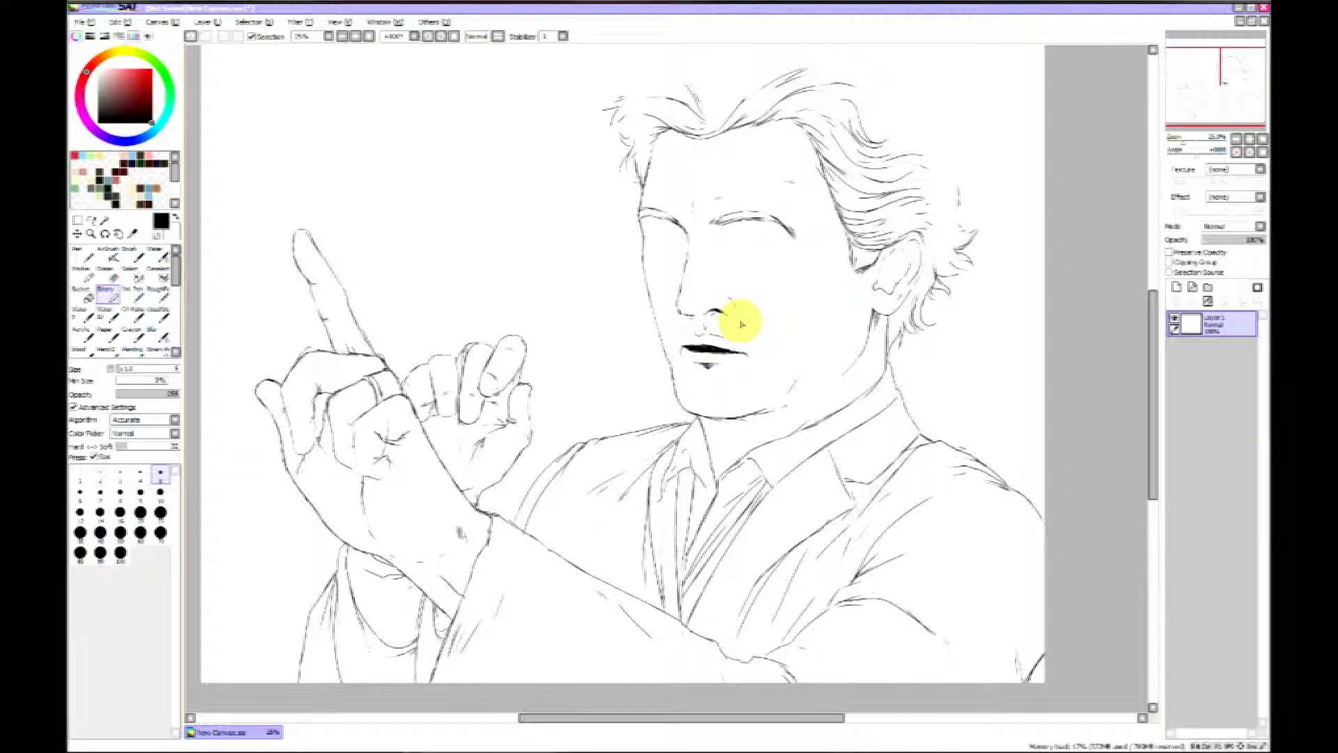
drag(1157, 442, 1150, 372)
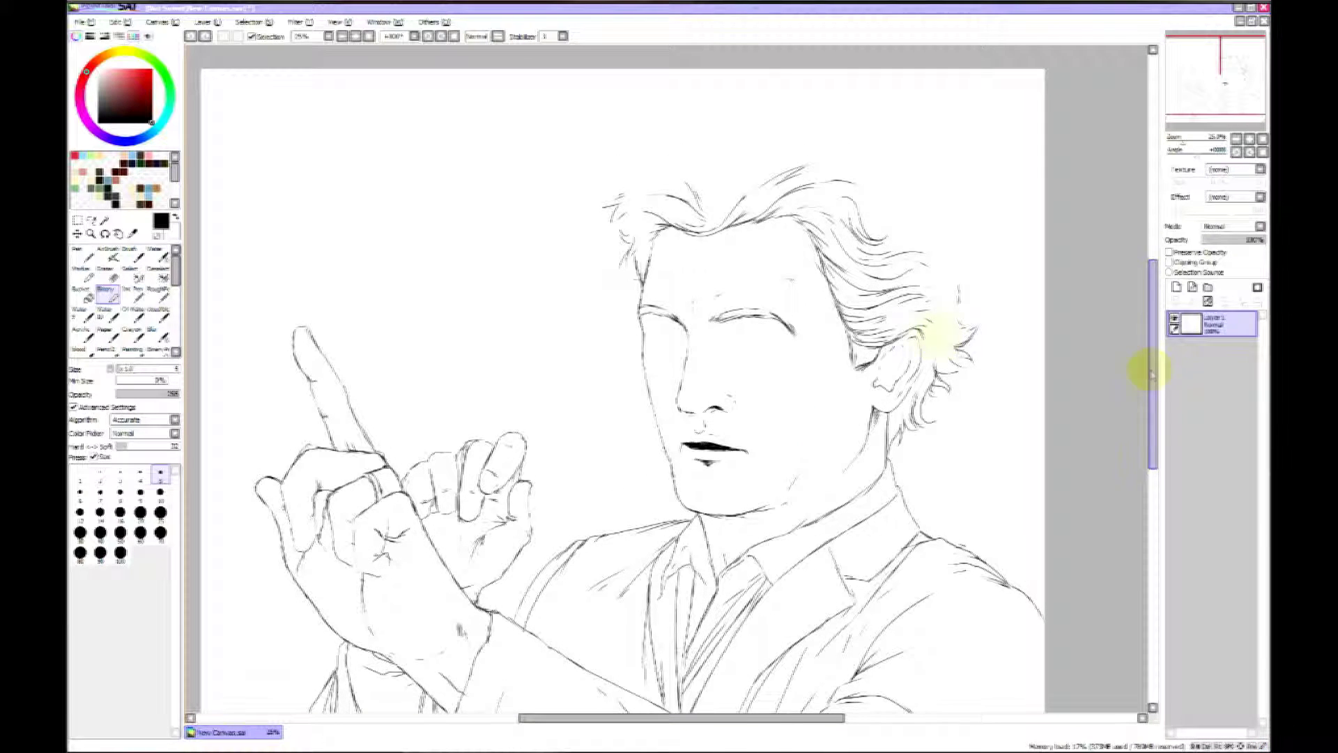
drag(1157, 428, 1153, 419)
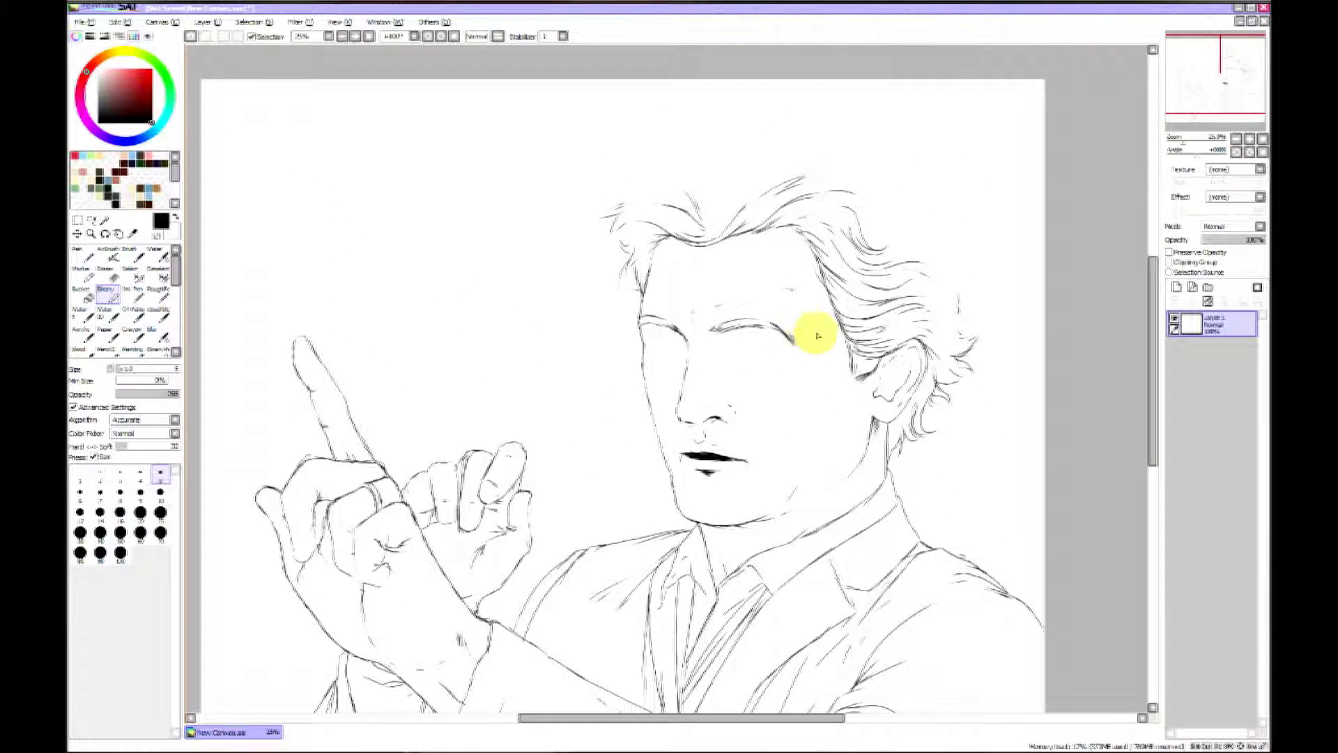
key(e)
key(e)
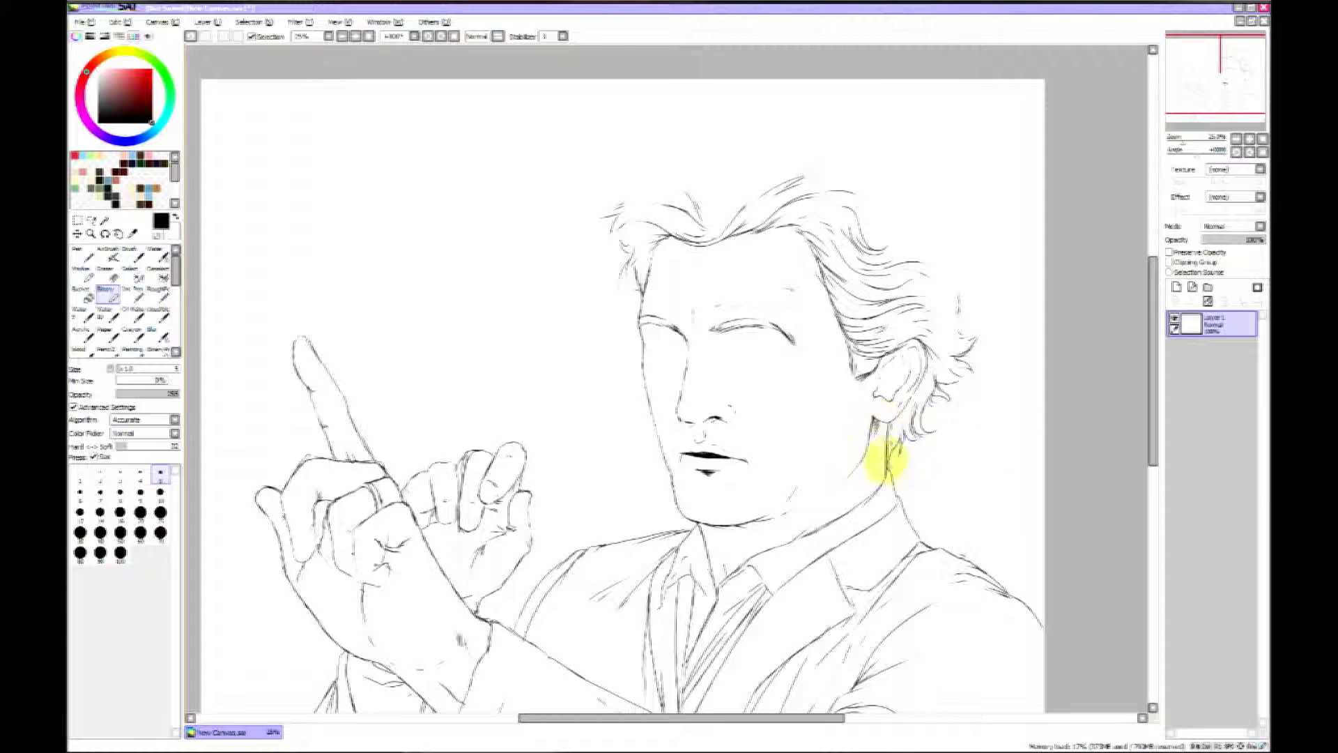
- Add hair strands at the far temple and front tuft, and draw the hair contour at the back of the head
mouse_move(675, 236)
mouse_down()
mouse_move(631, 285)
mouse_move(655, 249)
mouse_move(640, 314)
mouse_up()
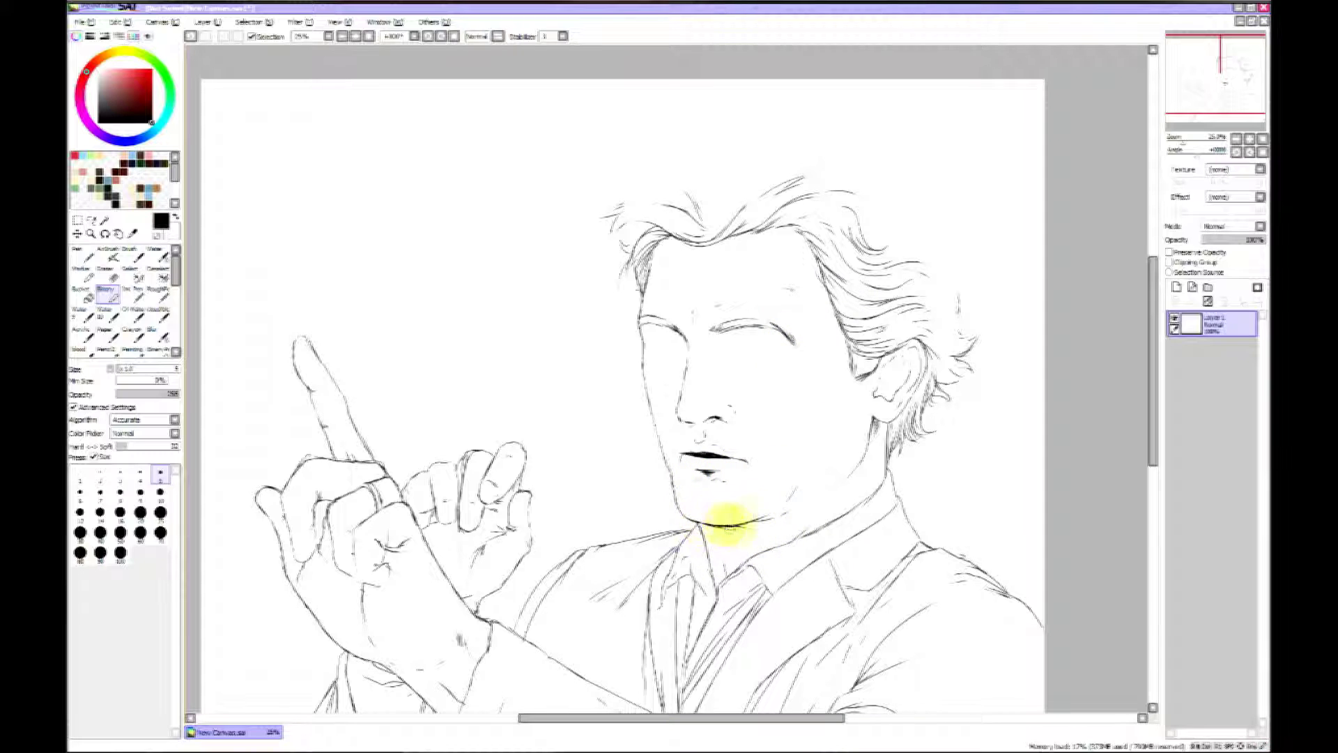
scroll(1150, 418, down, 3)
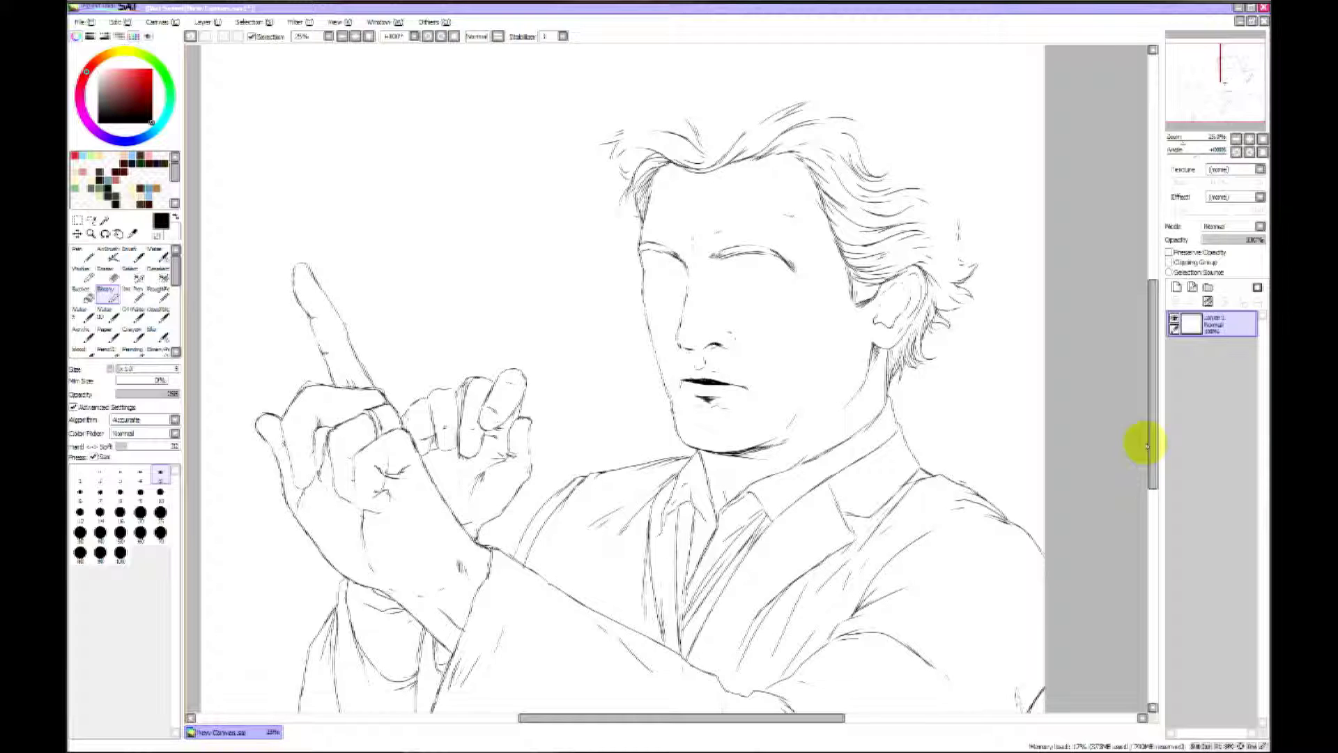
scroll(1150, 364, up, 2)
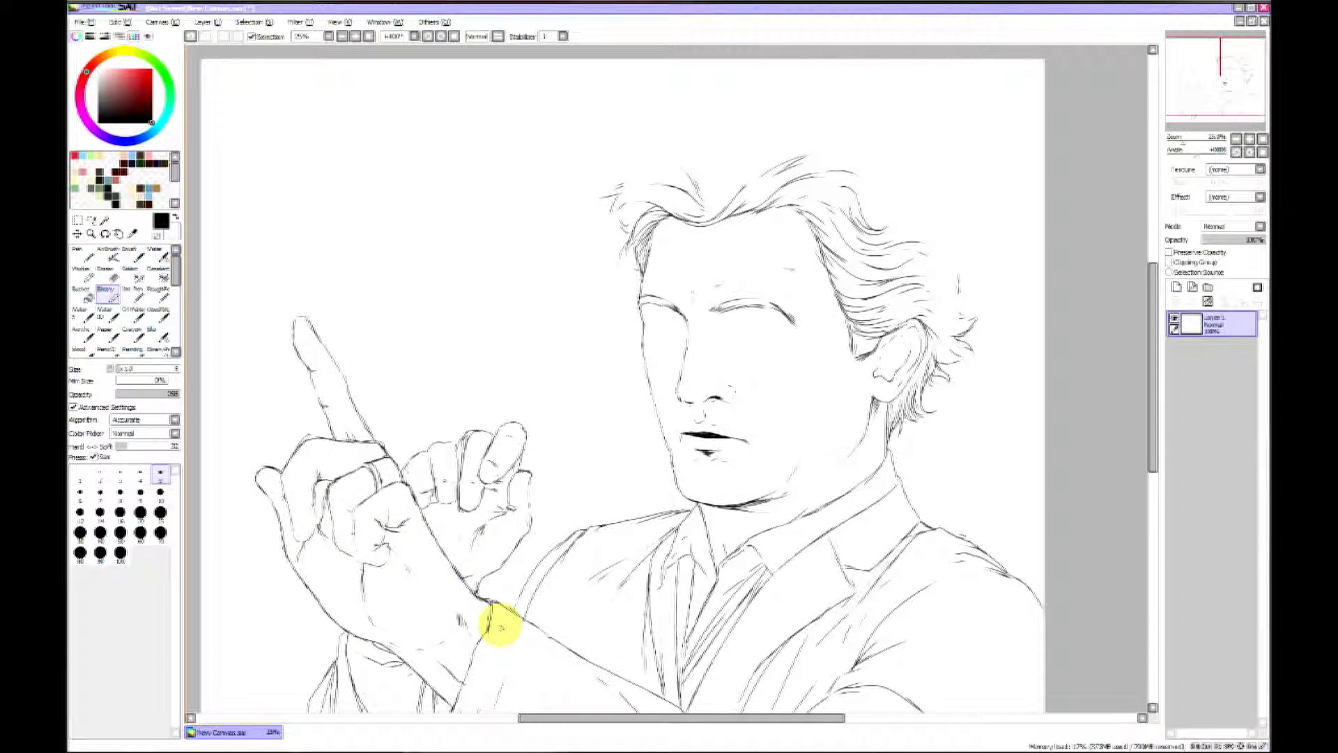
click(1229, 747)
click(965, 291)
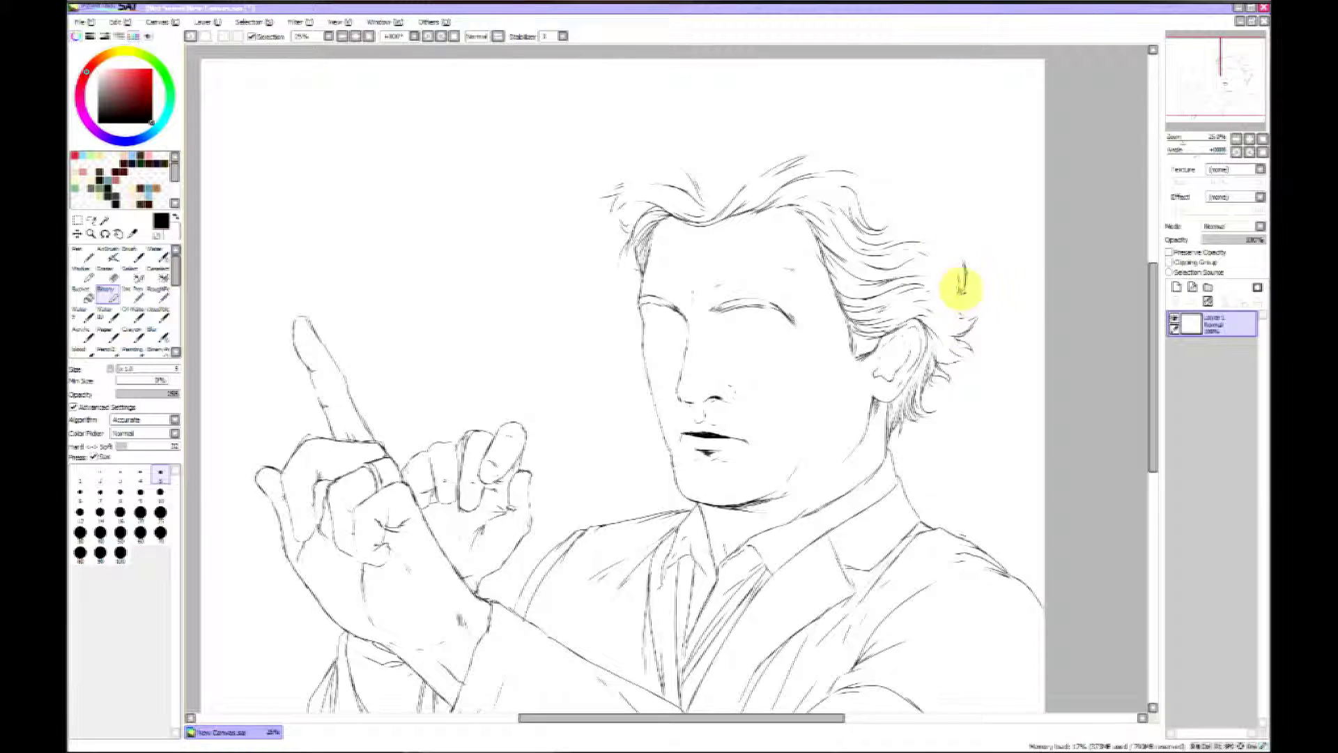
drag(964, 258, 952, 197)
drag(704, 202, 661, 172)
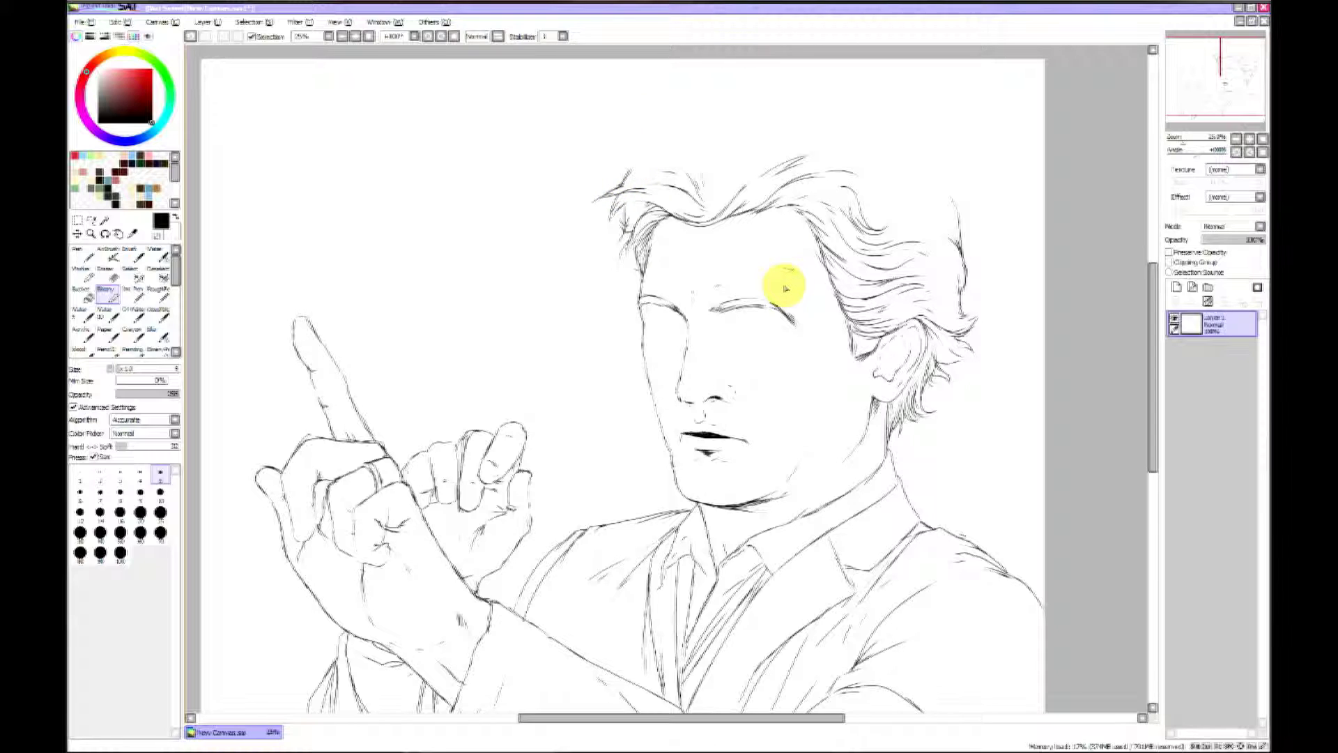
- Outline the crown of the hair from the back of the head to the forehead and add swept-back strands inside
drag(877, 82, 963, 184)
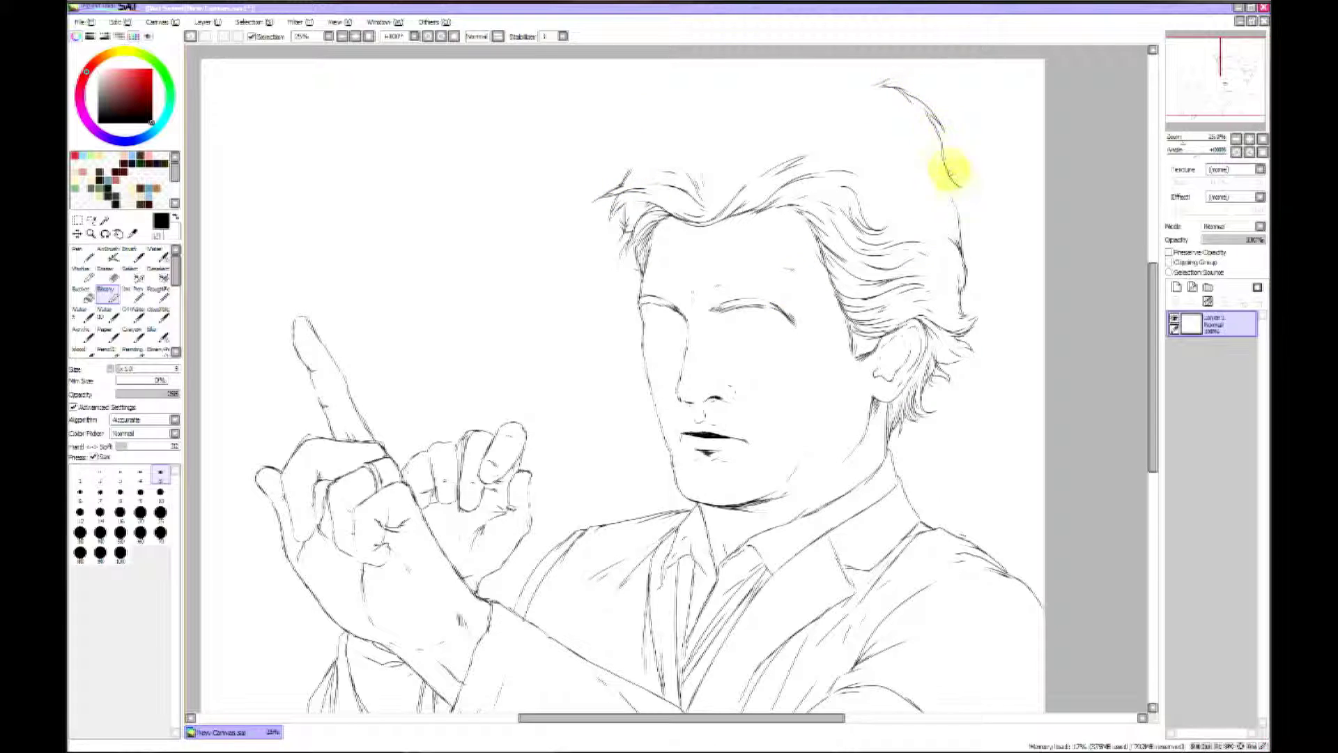
drag(666, 104, 610, 195)
key(ctrl+z)
mouse_move(877, 82)
mouse_down()
mouse_move(767, 65)
mouse_move(651, 105)
mouse_move(616, 149)
mouse_up()
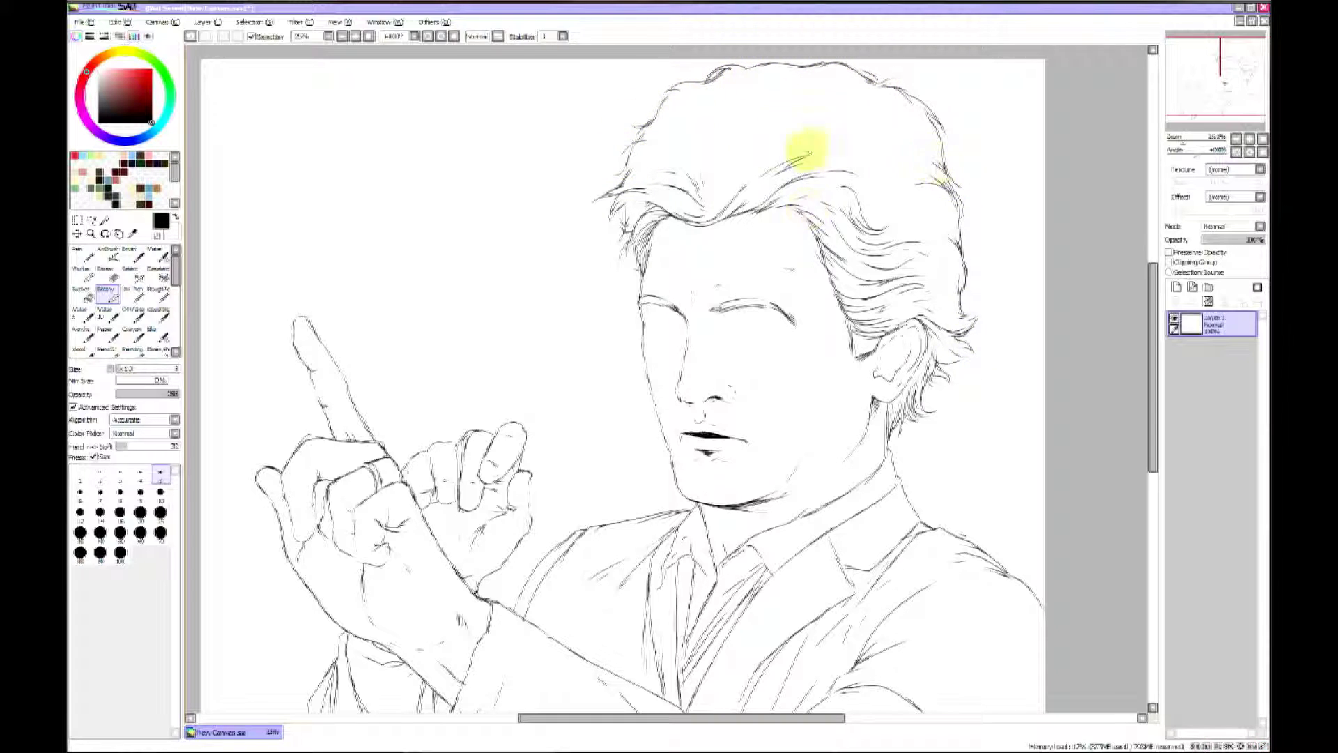
drag(783, 129, 760, 158)
mouse_move(895, 198)
mouse_down()
mouse_move(935, 209)
mouse_move(877, 125)
mouse_up()
drag(857, 151, 832, 150)
drag(951, 259, 961, 286)
- Sketch the near eye beneath its brow, erase the first attempt and redraw the lids and iris
drag(1151, 298, 1153, 313)
scroll(789, 314, up, 1)
scroll(816, 317, up, 1)
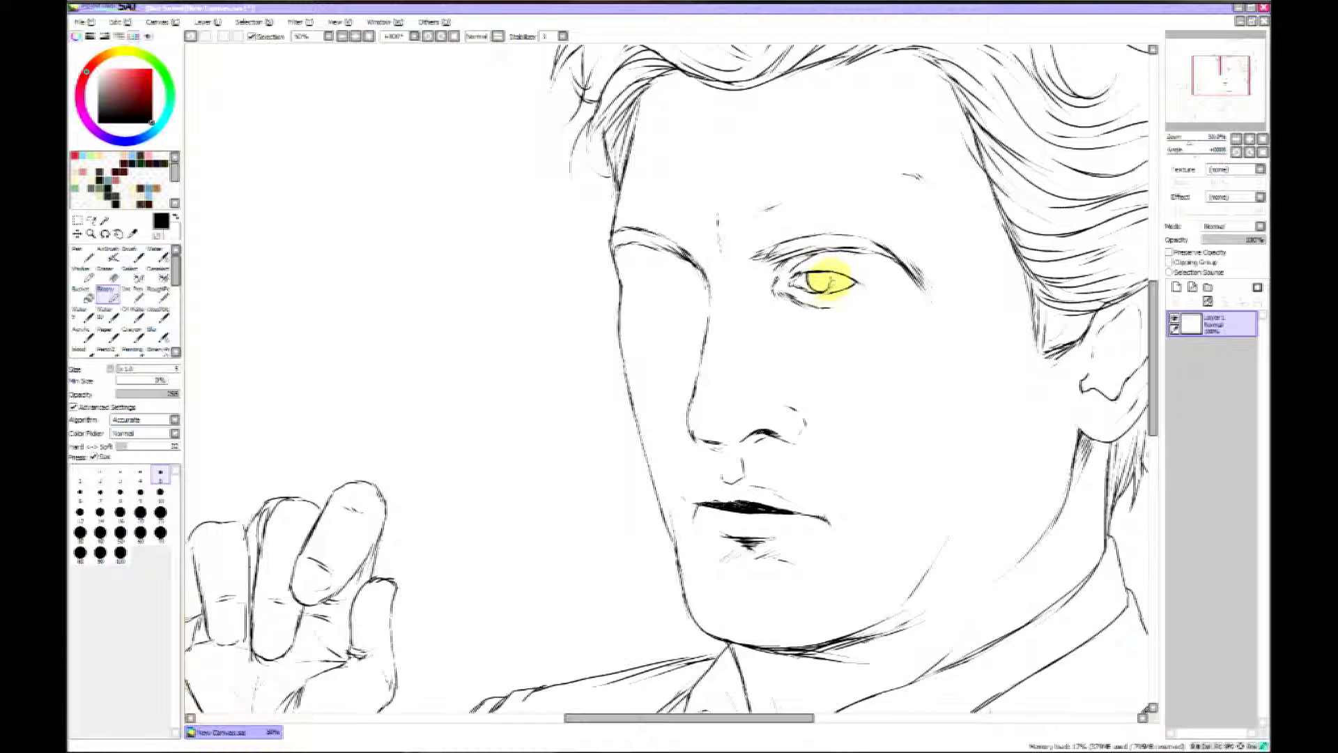
key(e)
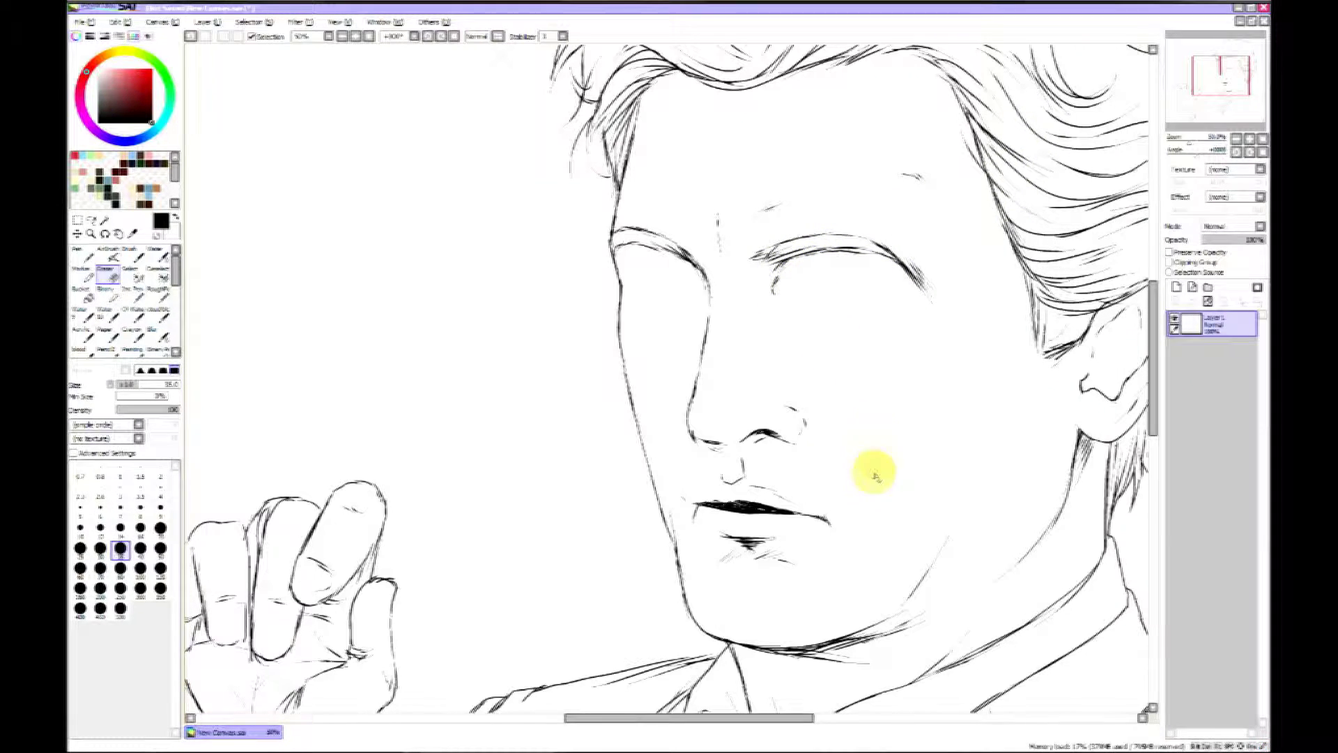
key(e)
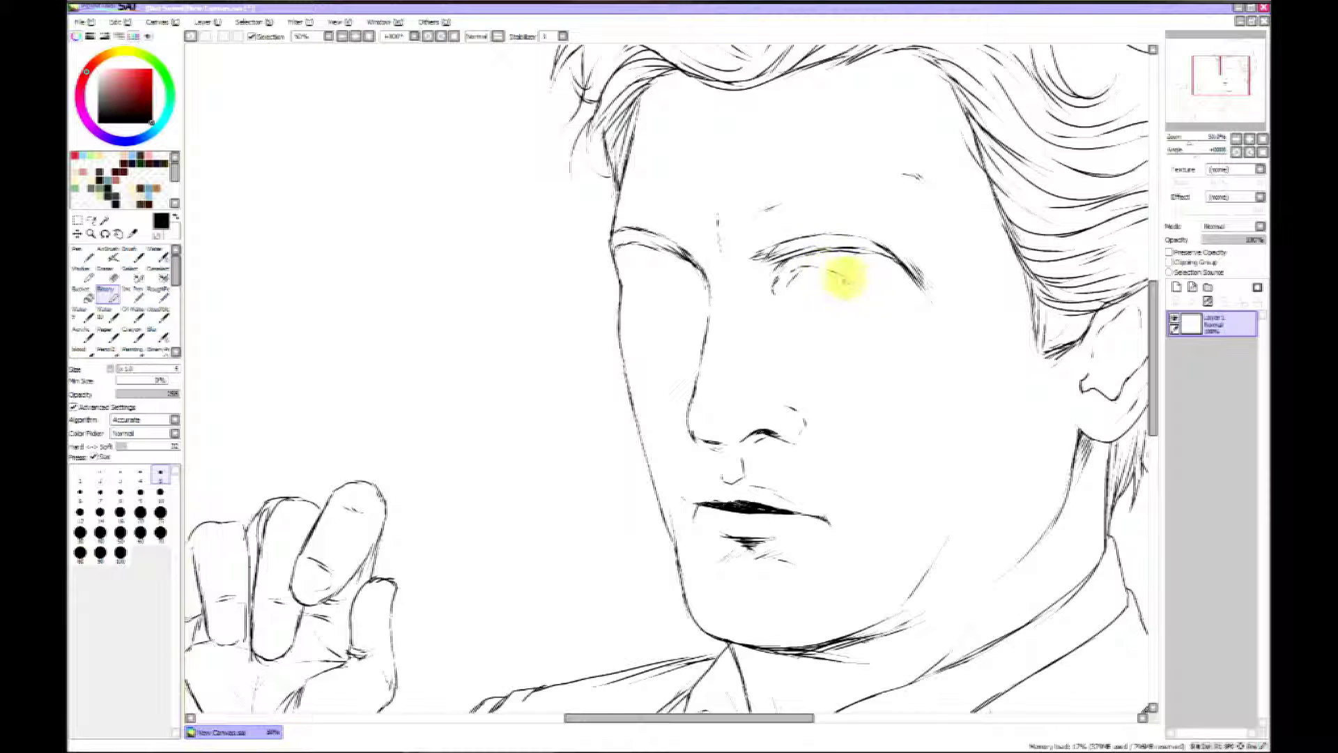
drag(862, 293, 796, 284)
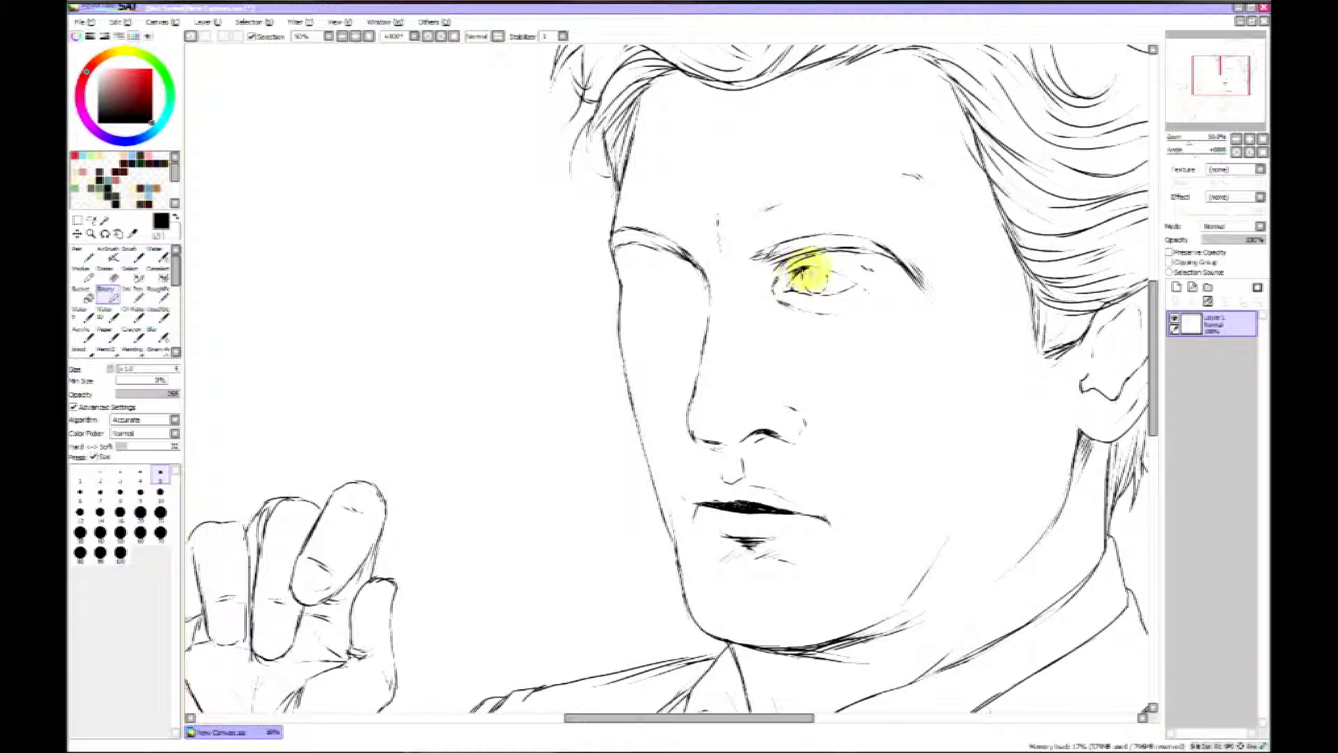
- Lasso the near eye and brow area, shift it slightly, and refine the lines around the eye's inner corner
scroll(977, 371, down, 2)
drag(1153, 388, 1153, 381)
scroll(1153, 380, up, 2)
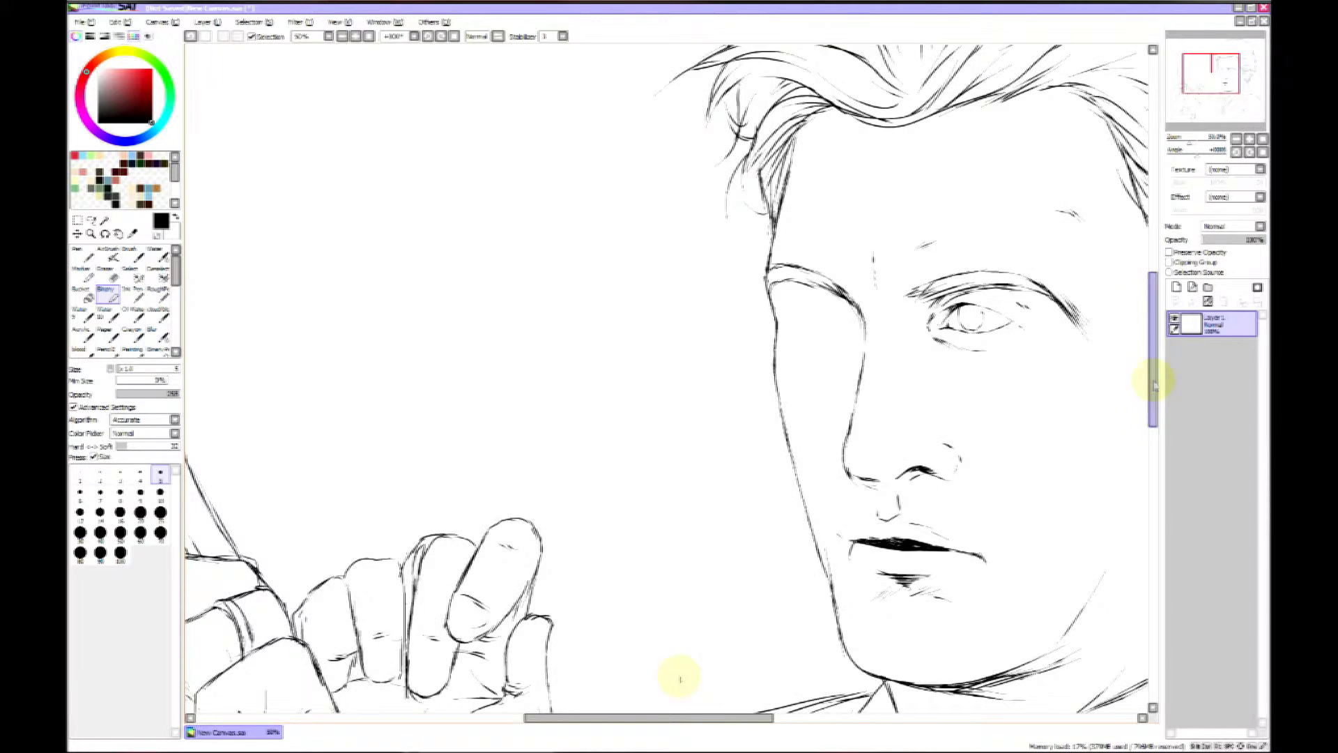
drag(648, 718, 708, 718)
click(91, 221)
mouse_move(765, 350)
mouse_down()
mouse_move(707, 319)
mouse_move(808, 325)
mouse_move(768, 348)
mouse_move(783, 321)
mouse_move(771, 323)
mouse_move(763, 338)
mouse_up()
click(78, 234)
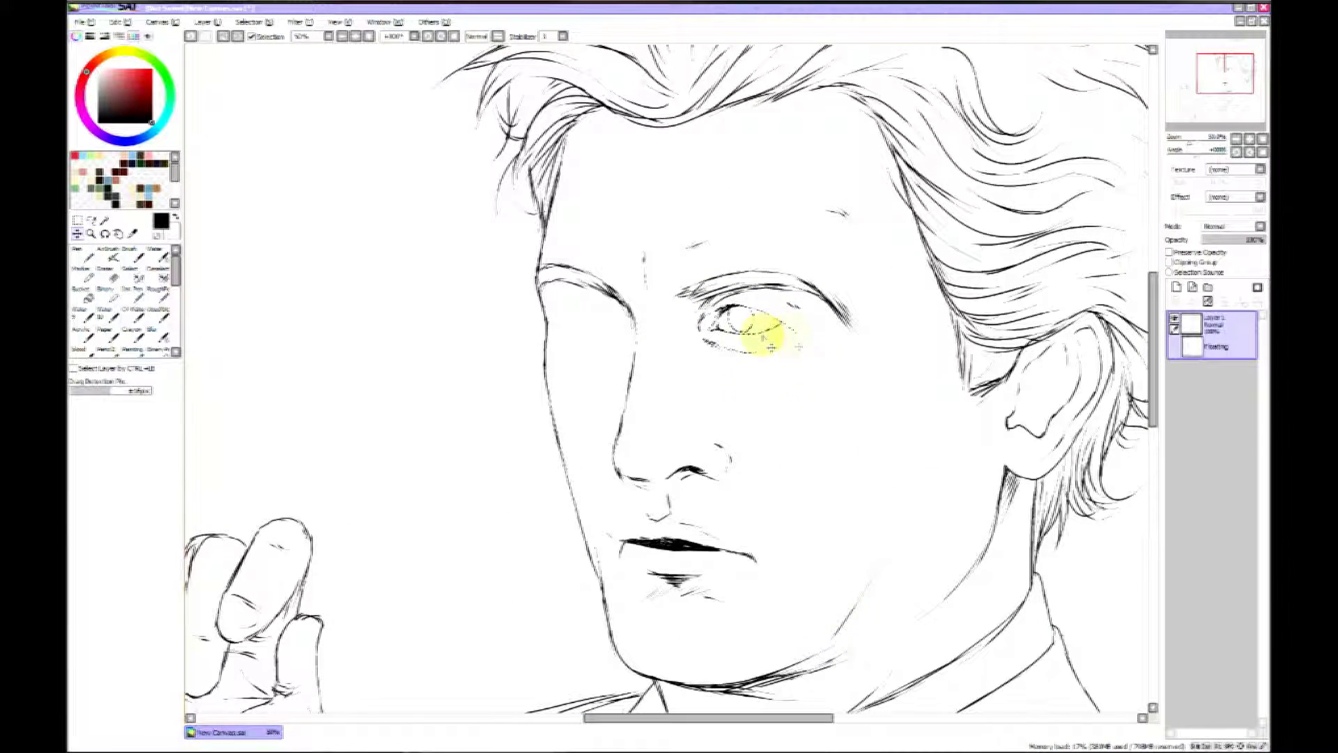
click(105, 289)
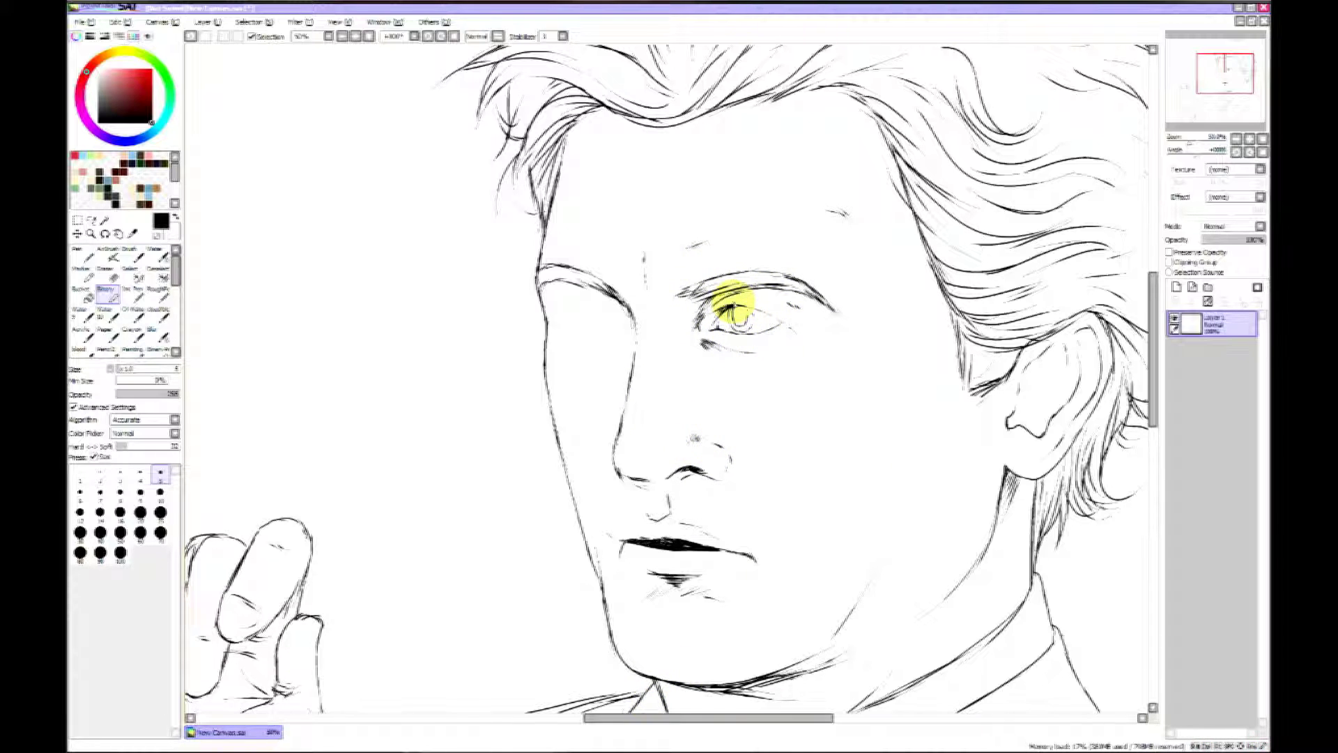
- Add a new layer and fill in the near eye's black pupil on it
scroll(1165, 339, down, 2)
scroll(1154, 339, up, 2)
drag(1154, 341, 1155, 334)
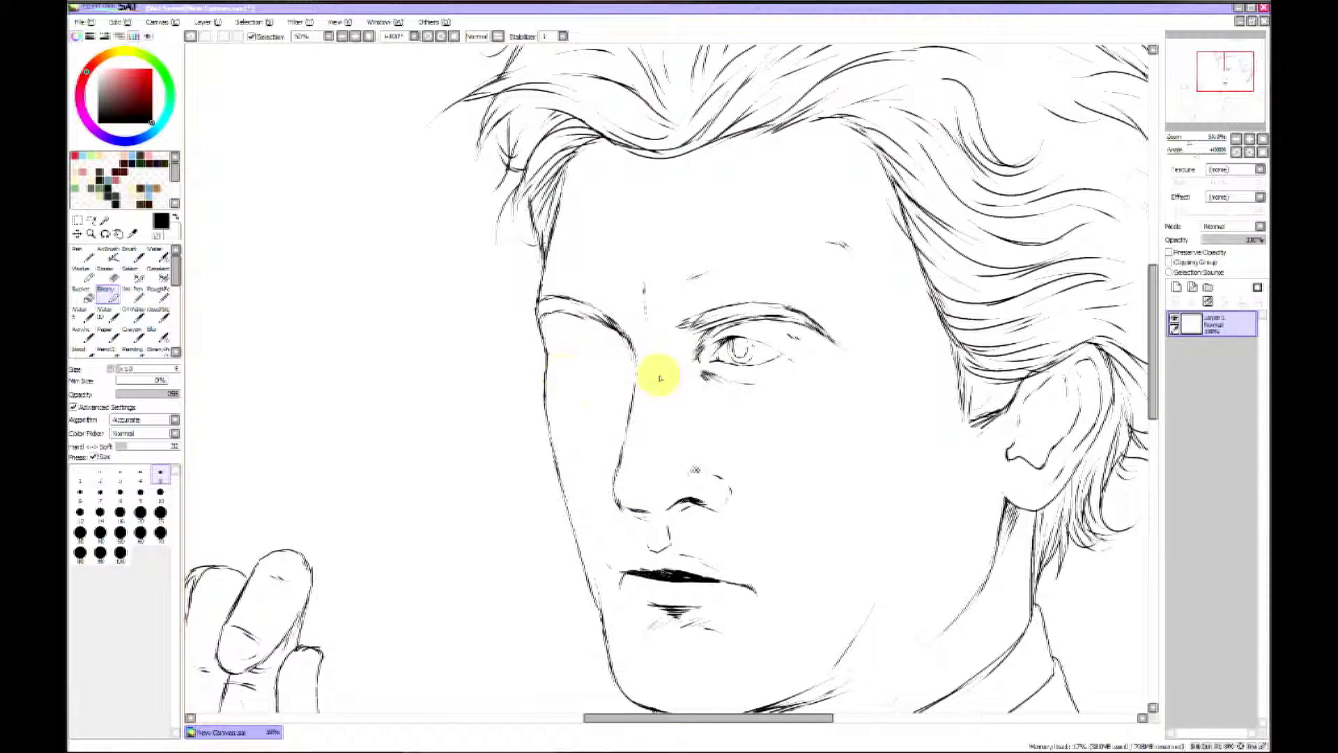
click(1177, 287)
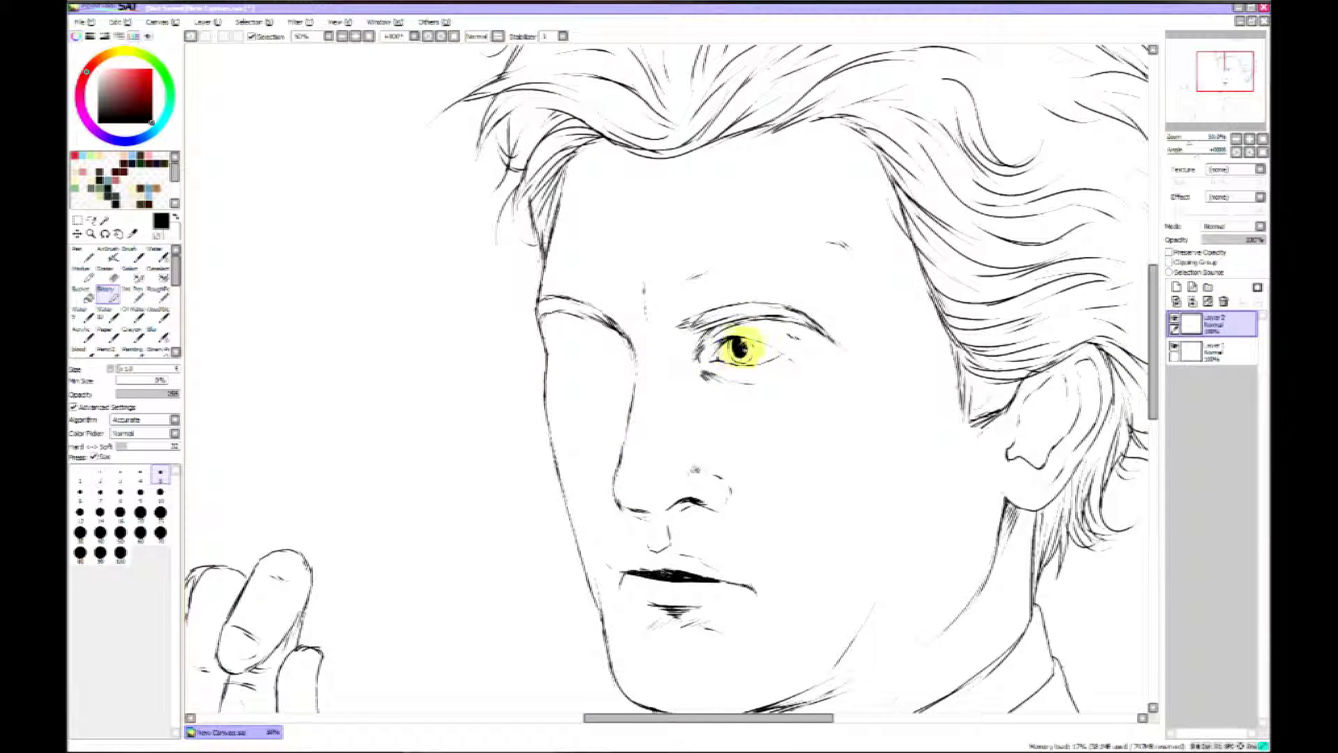
- Draw the far eye's outline and lower lid shadows on Layer 1 and clean up its inner corner
click(1212, 350)
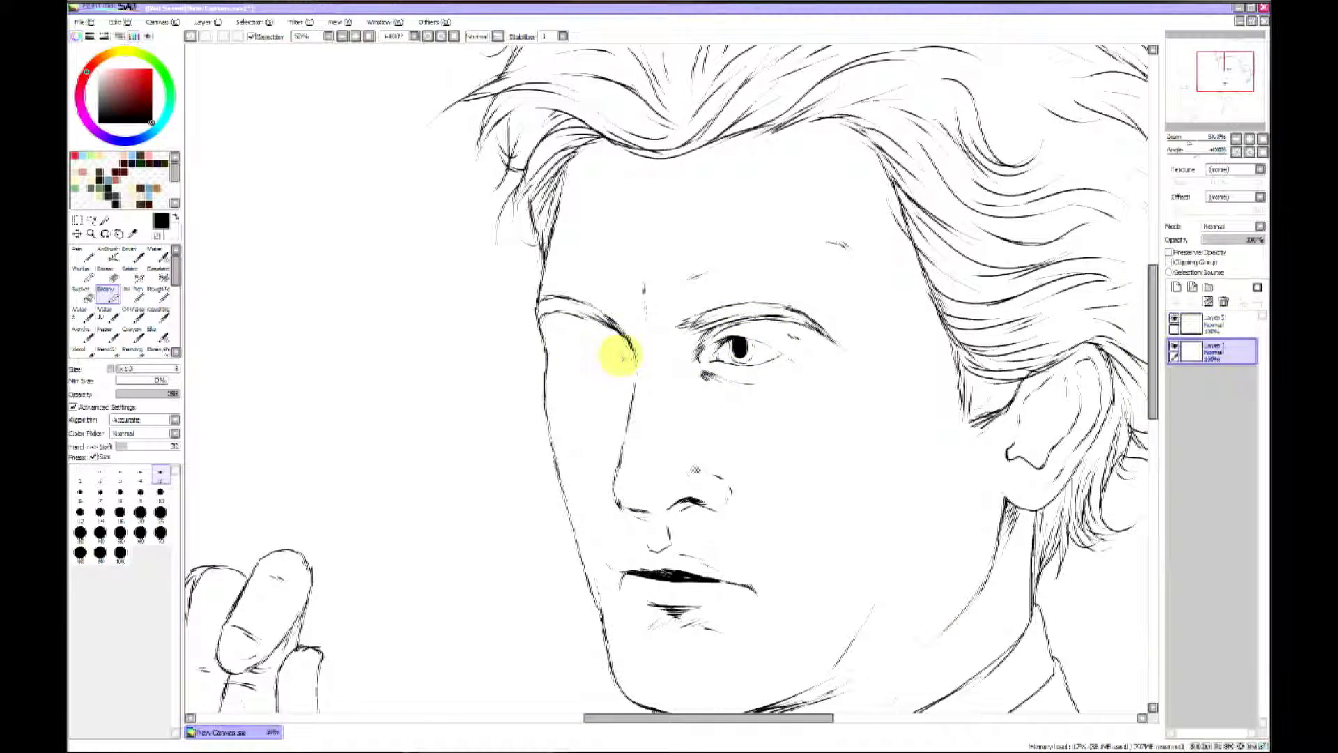
mouse_move(630, 359)
mouse_down()
mouse_move(572, 356)
mouse_move(582, 328)
mouse_move(577, 337)
mouse_move(627, 357)
mouse_move(541, 377)
mouse_move(541, 305)
mouse_move(585, 565)
mouse_up()
key(ctrl+z)
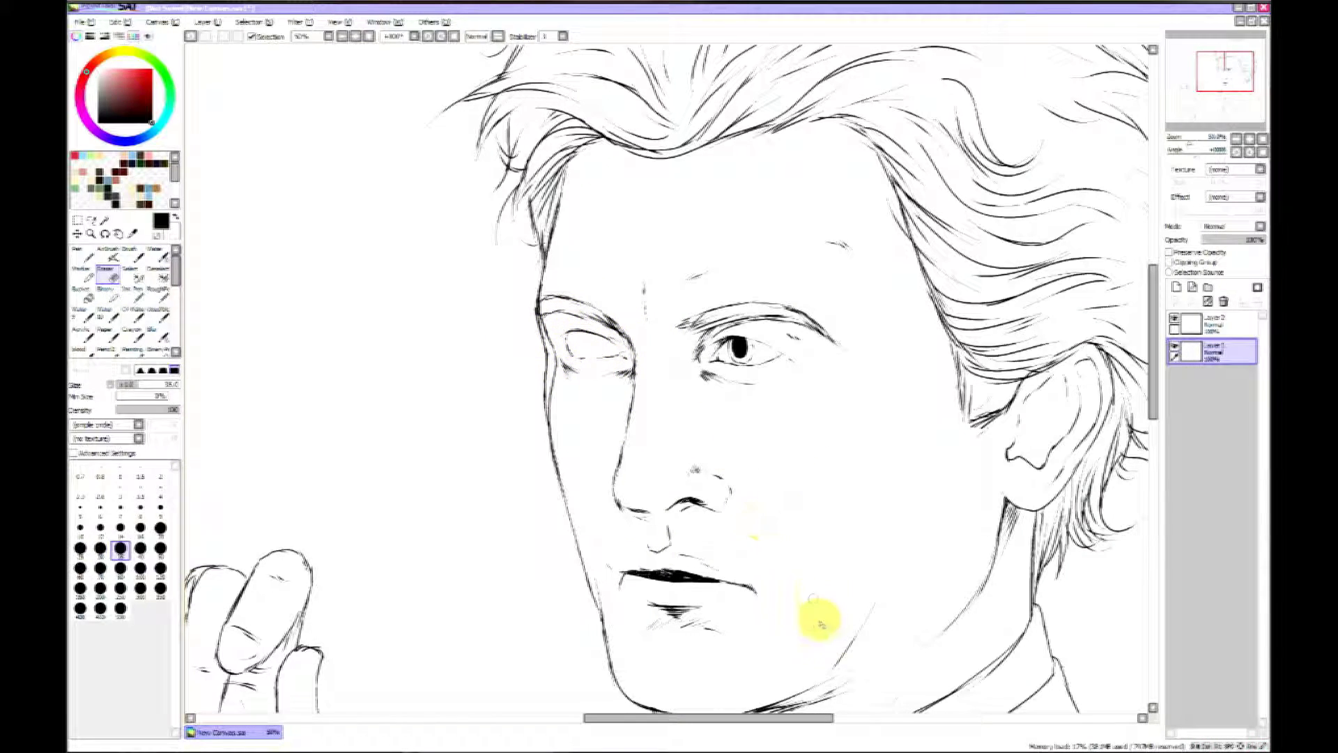
key(e)
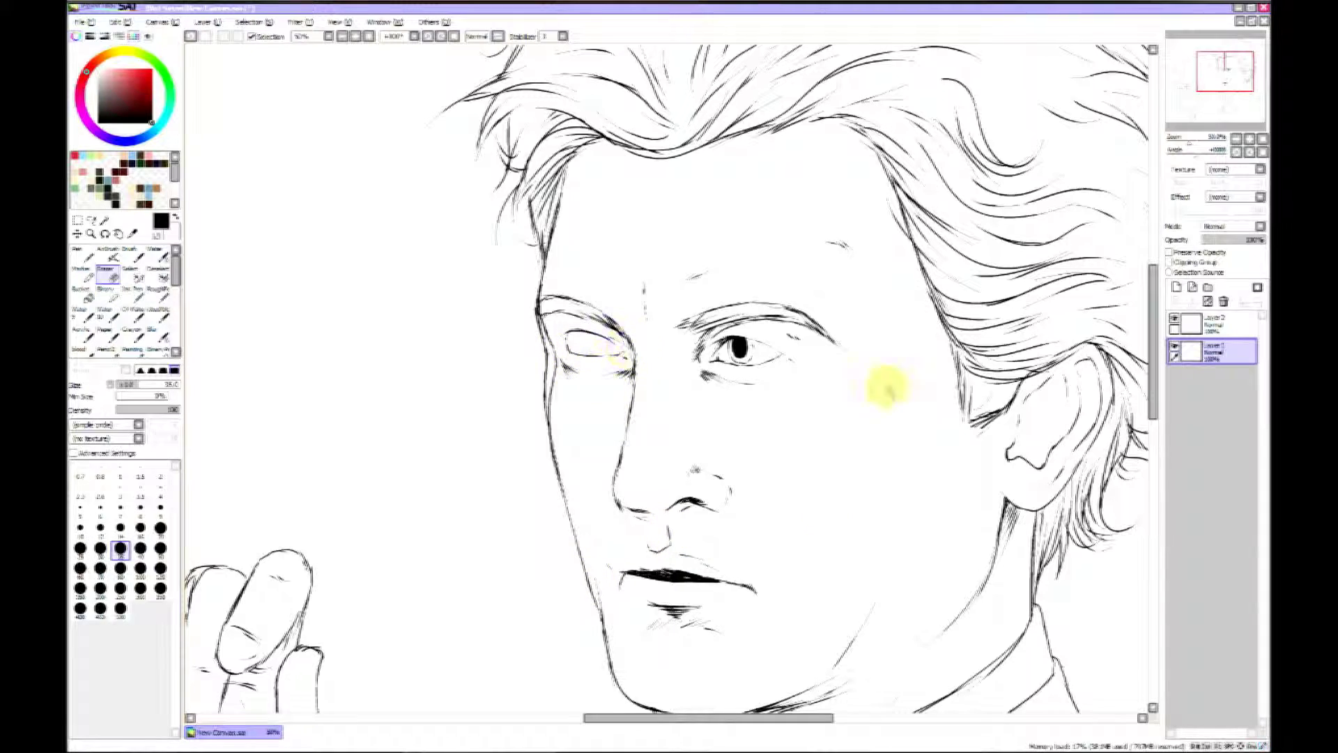
key(b)
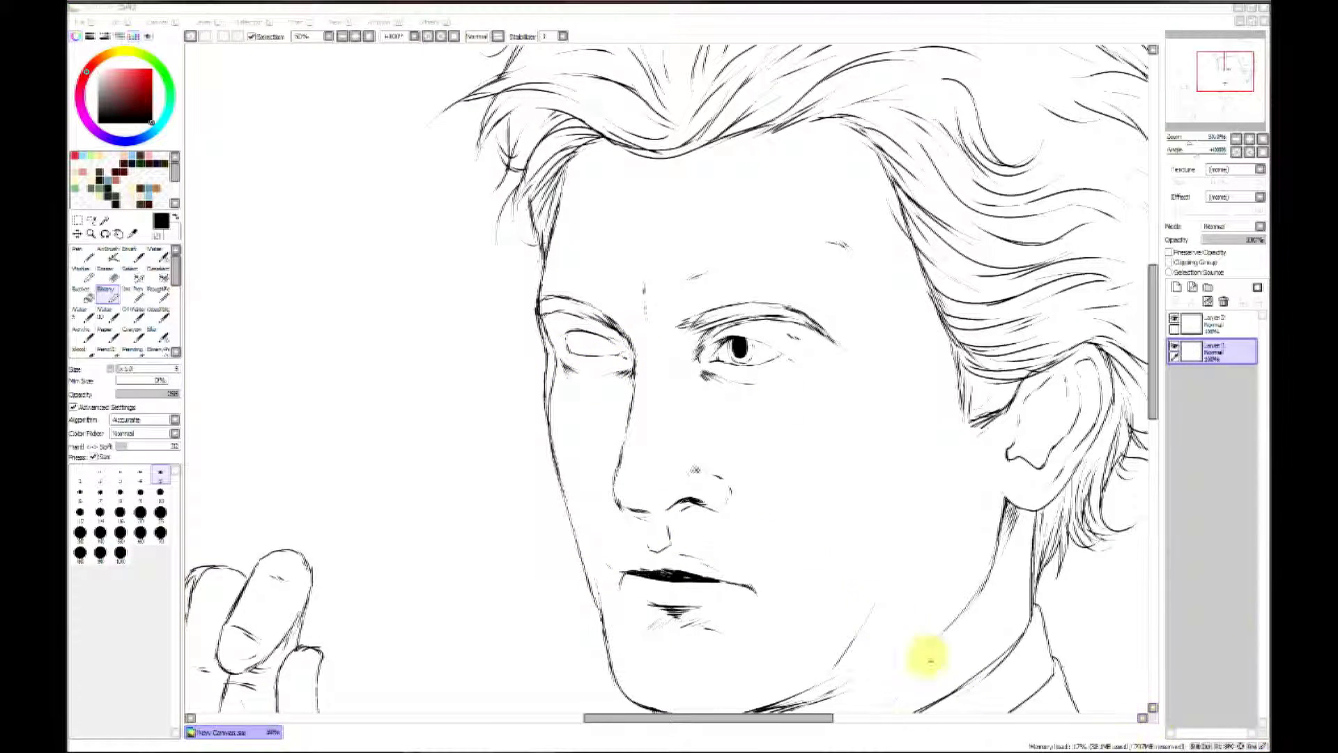
- Draw the far eye's iris on Layer 1, fill its pupil on Layer 2, and clean up the nearby face contour
click(1205, 507)
drag(1151, 355, 1148, 352)
click(1152, 377)
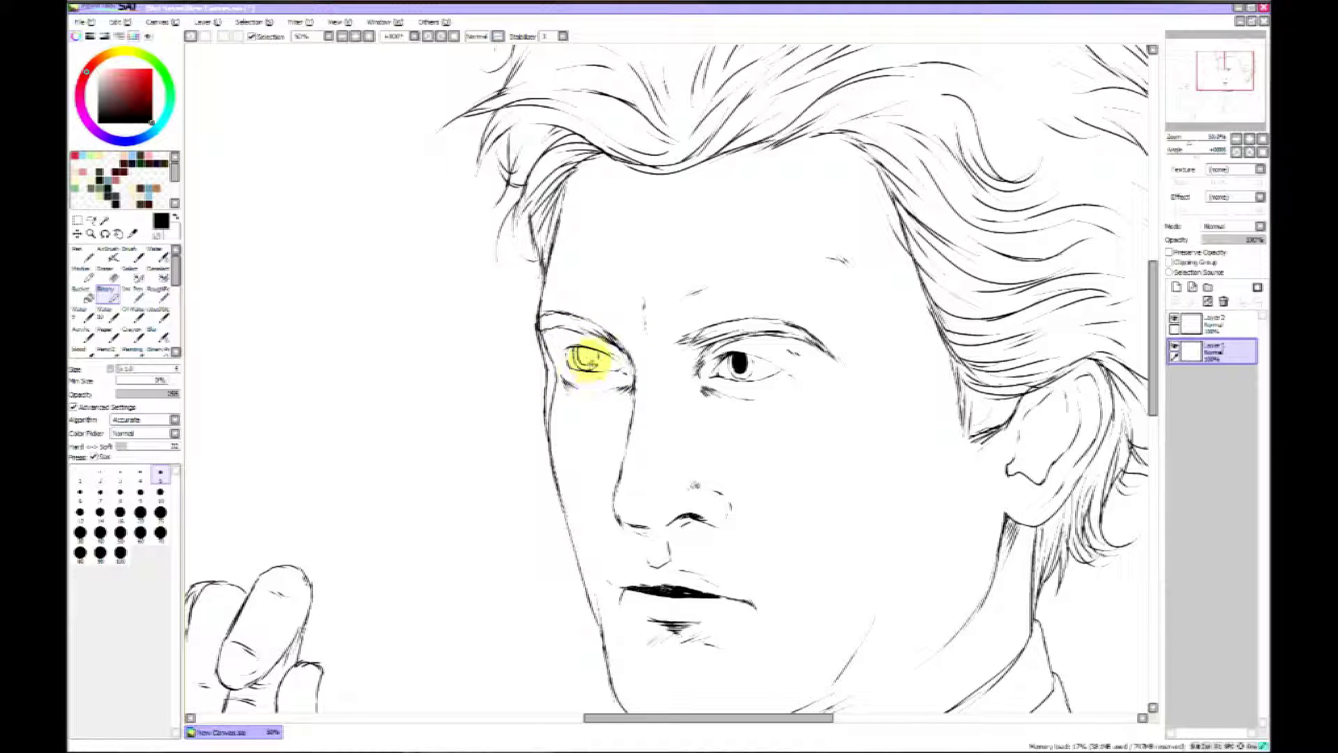
click(1212, 324)
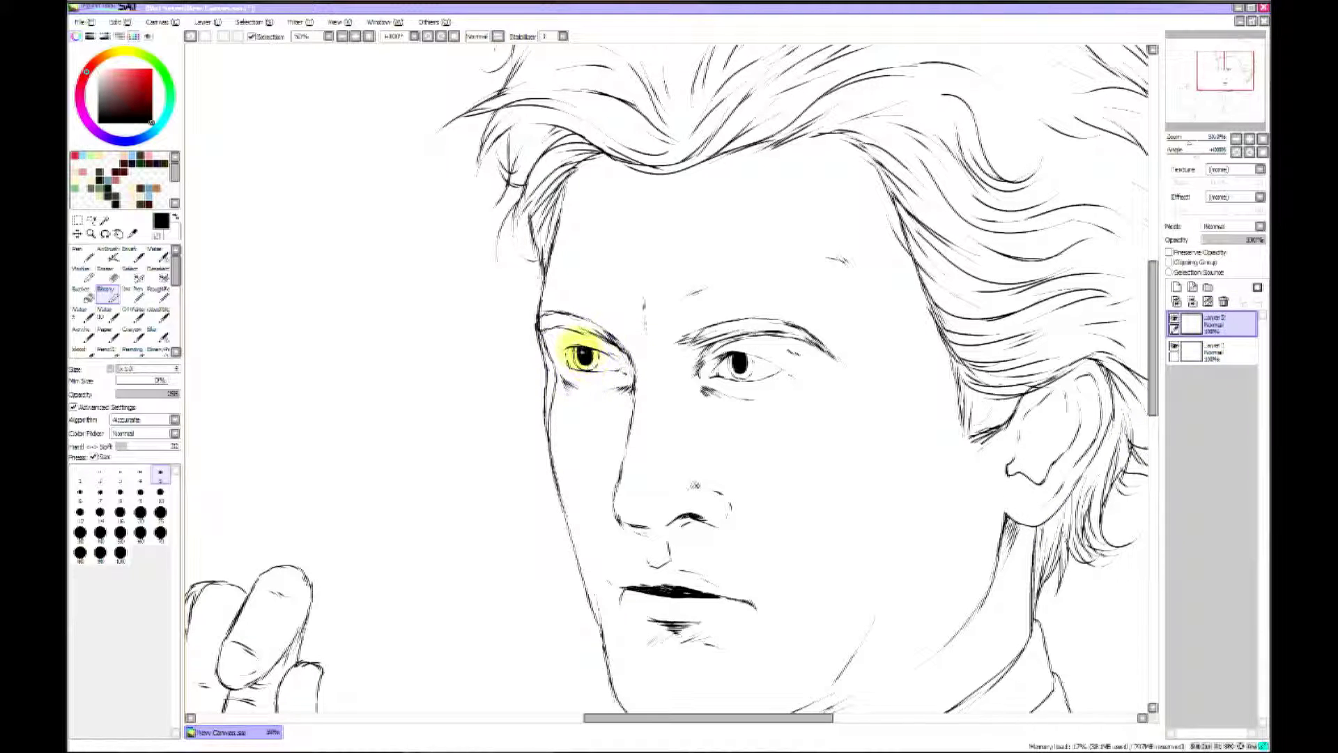
click(1200, 352)
key(e)
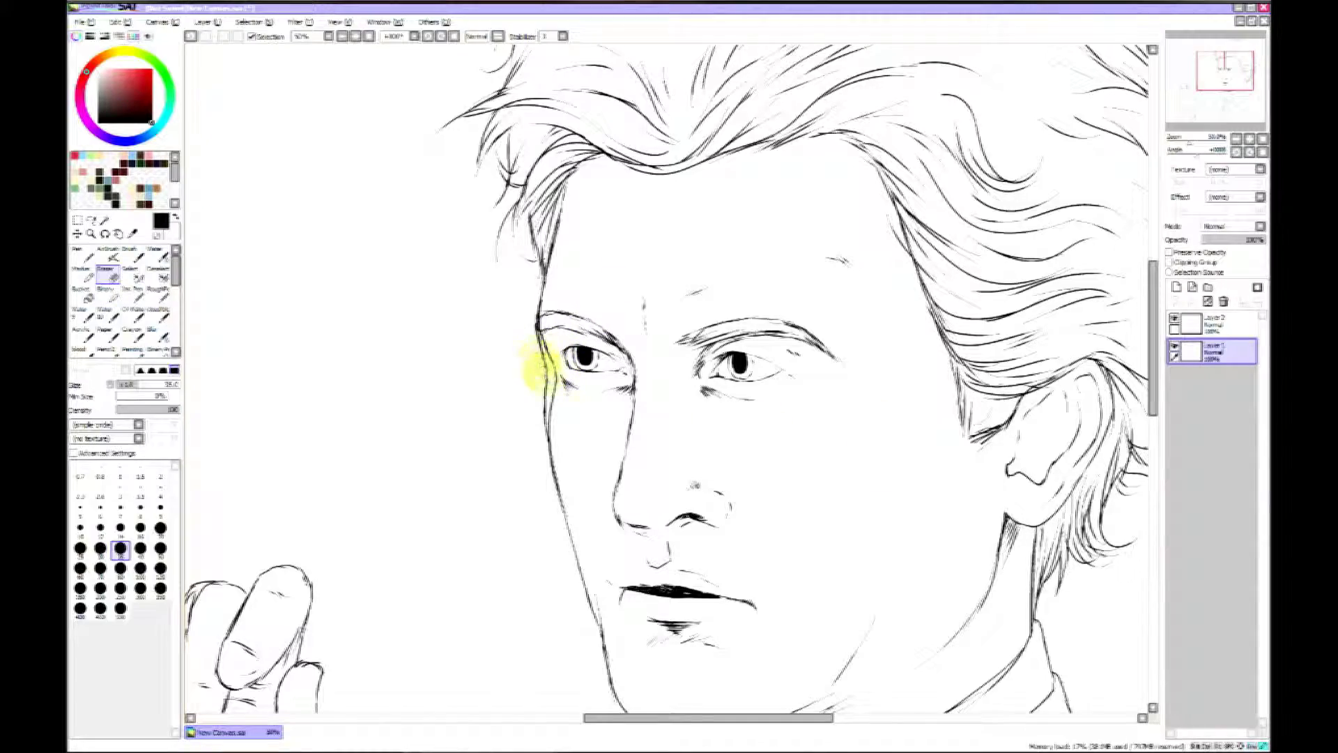
- Enlarge the eraser and remove the outline over the crown of the hair on Layer 1
scroll(583, 683, down, 1)
scroll(583, 683, down, 1)
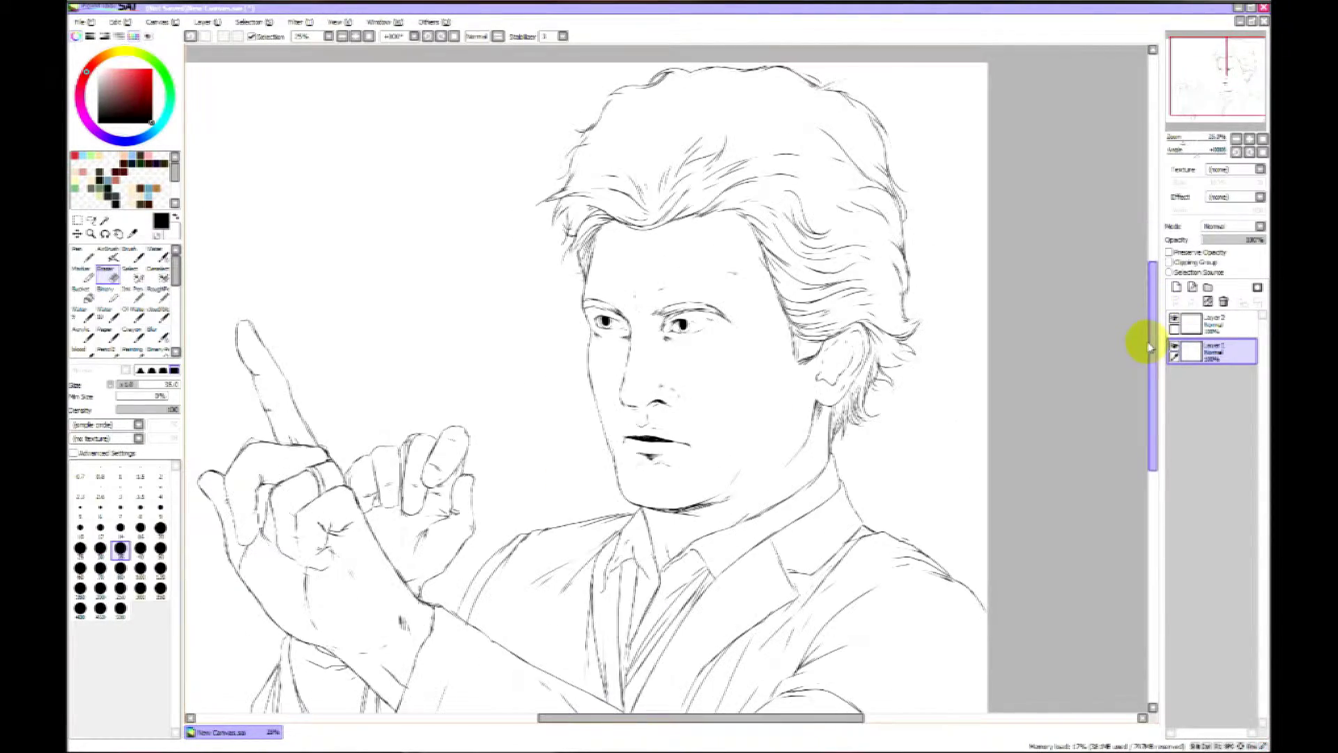
scroll(635, 166, up, 3)
scroll(614, 92, down, 2)
mouse_move(614, 94)
mouse_down()
mouse_move(613, 197)
mouse_move(1017, 224)
mouse_move(1036, 264)
mouse_move(816, 145)
mouse_up()
key(bracketright)
key(bracketright)
key(bracketright)
key(bracketright)
key(bracketright)
key(bracketright)
key(bracketright)
key(bracketright)
key(bracketright)
key(bracketright)
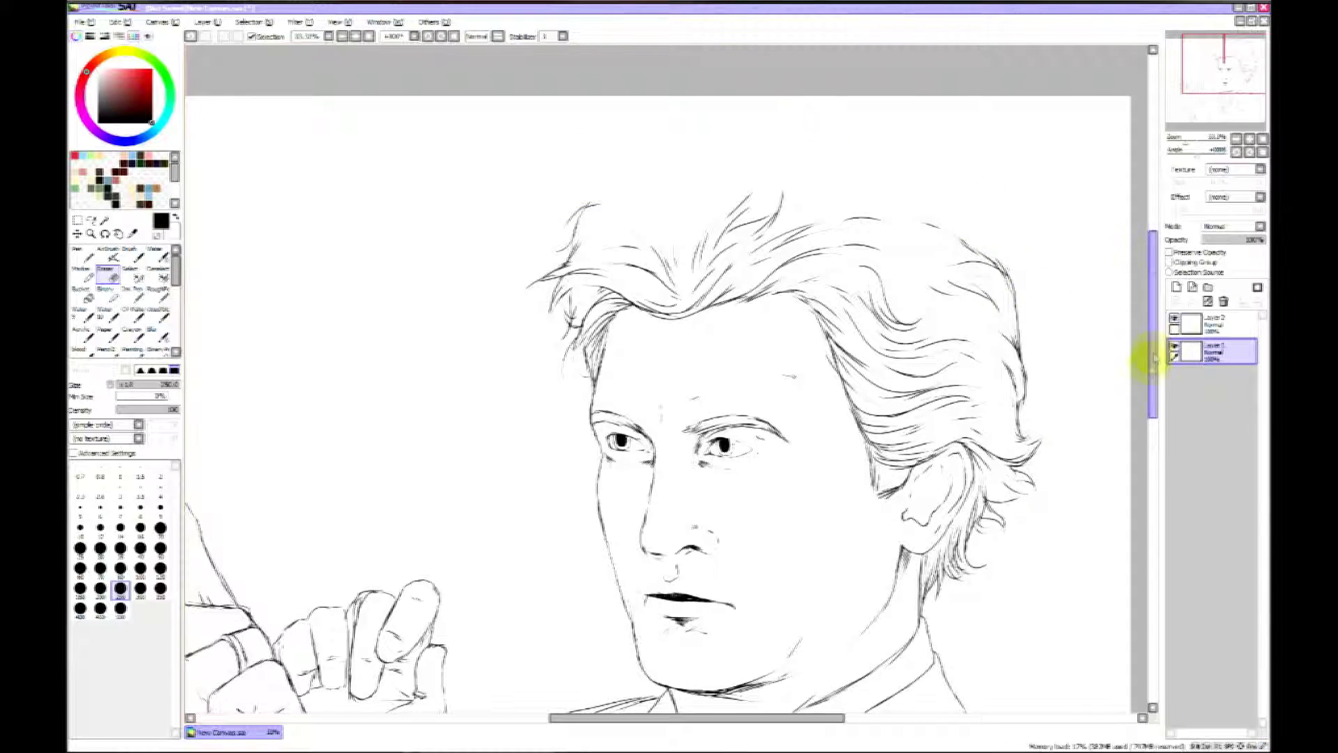
- Add a new layer above Layer 1 and draw hair strands around and behind the ear
drag(1151, 363, 1152, 389)
key(b)
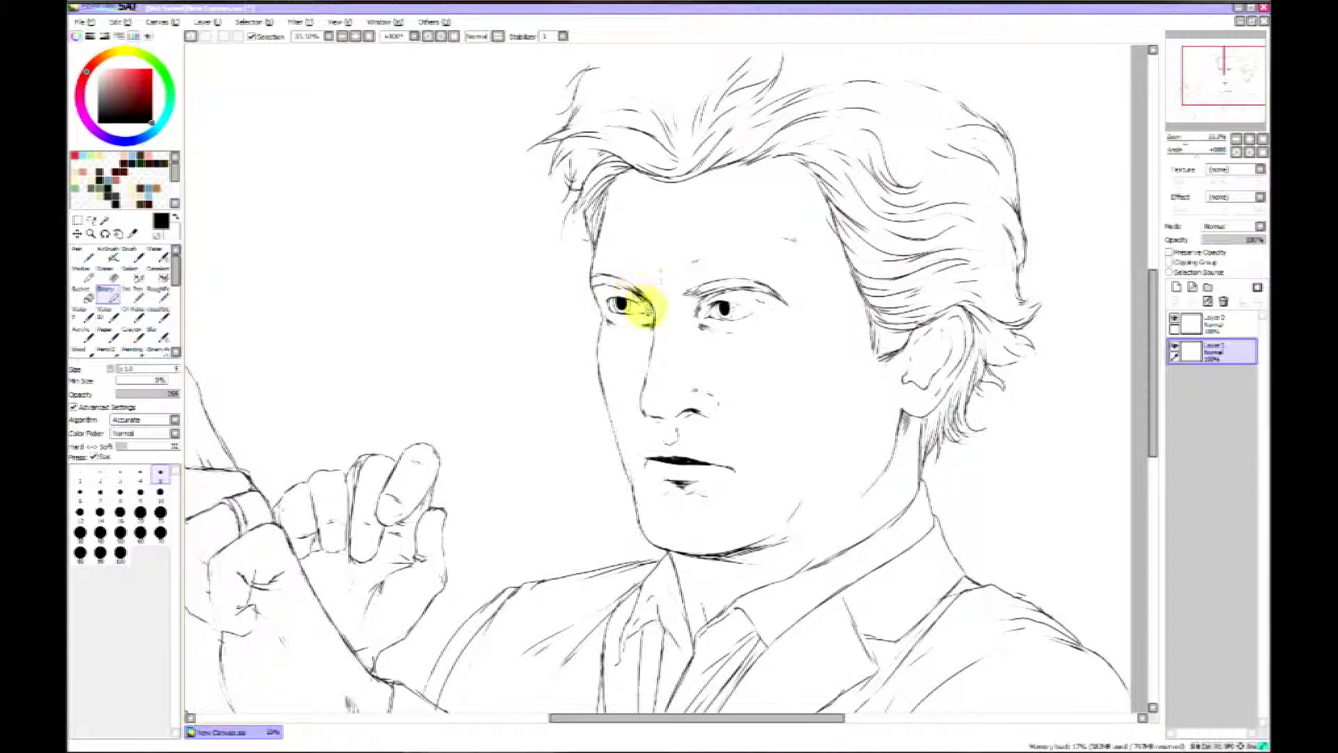
drag(1152, 327, 1149, 342)
click(1176, 288)
scroll(1147, 340, up, 3)
drag(699, 339, 818, 354)
drag(750, 289, 812, 341)
mouse_move(752, 288)
mouse_down()
mouse_move(800, 274)
mouse_move(833, 293)
mouse_up()
drag(780, 258, 842, 232)
drag(678, 410, 711, 517)
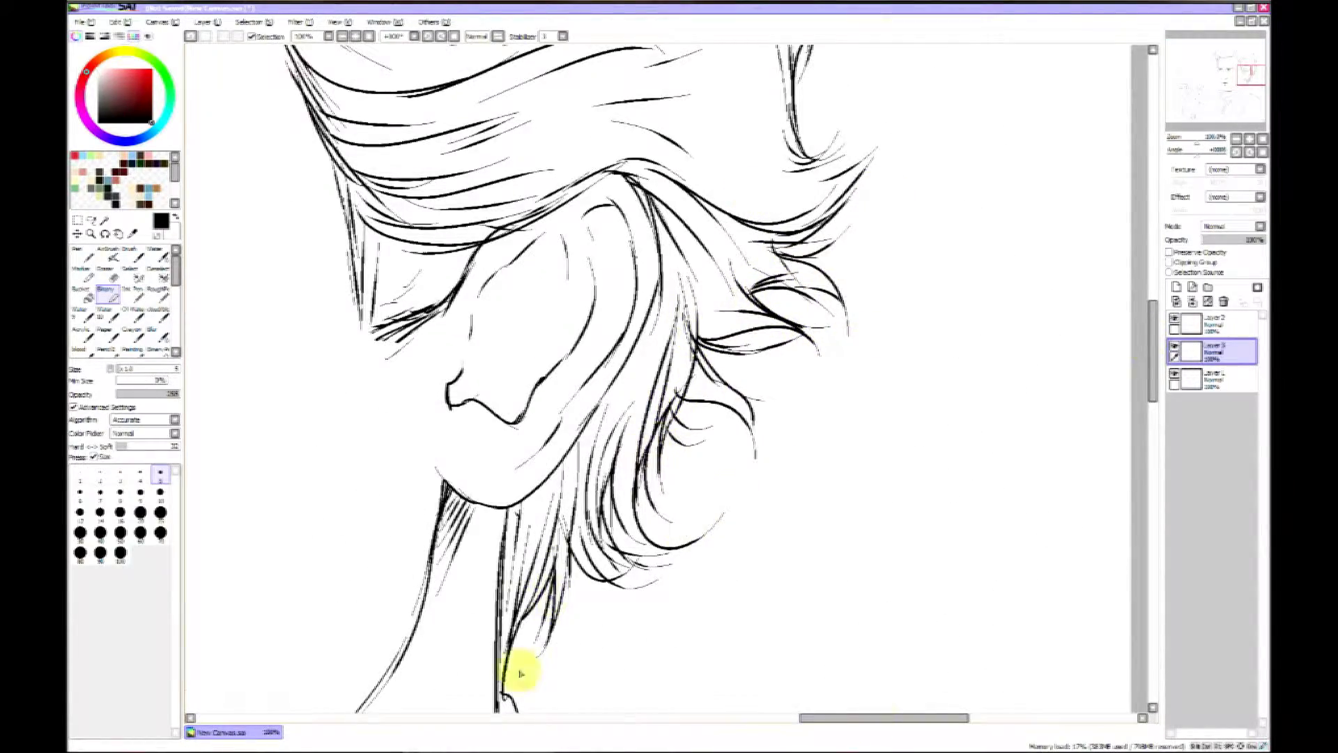
- Reinforce the flicked hair tips behind the ear on Layer 1
drag(878, 718, 697, 718)
drag(1153, 386, 1153, 364)
drag(709, 718, 830, 743)
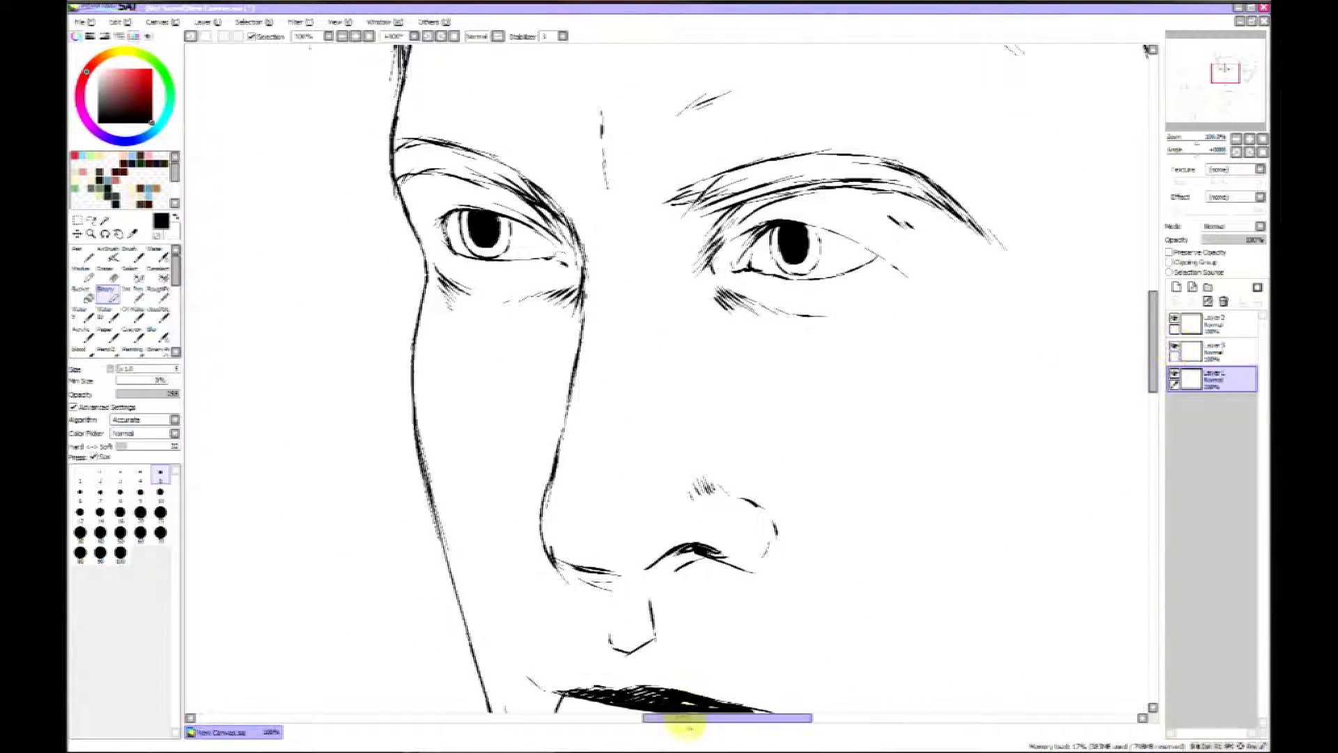
drag(686, 719, 793, 719)
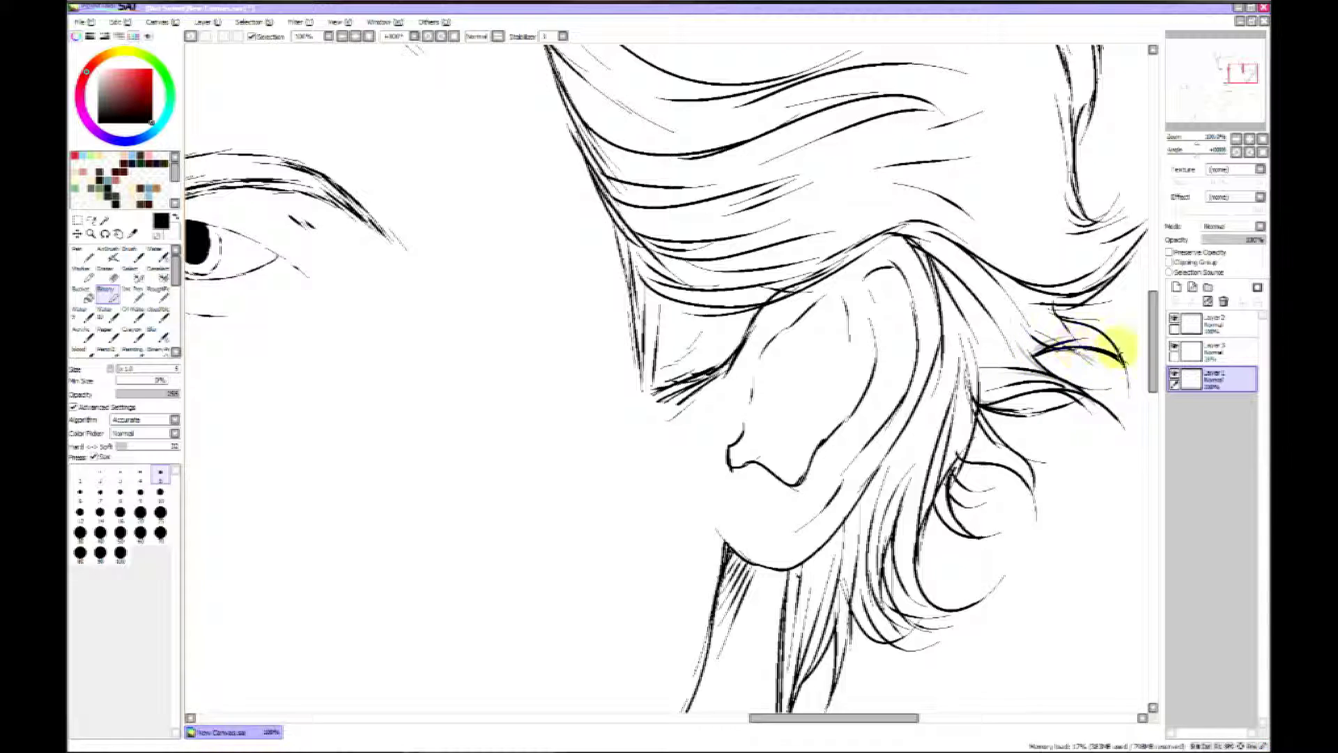
- Paint both irises grey on Layer 3, with the layer set to Multiply at 100% opacity
click(1213, 348)
key(e)
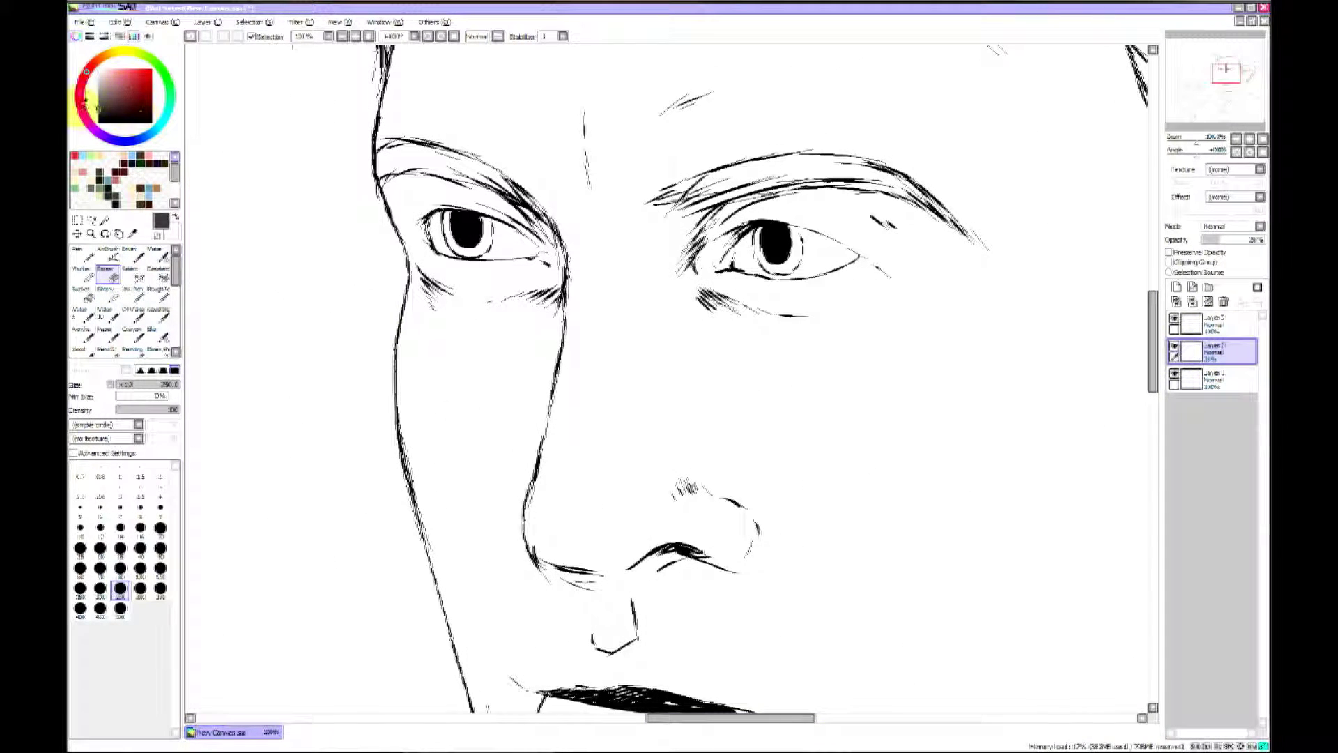
click(108, 295)
click(80, 494)
drag(1220, 239, 1265, 240)
drag(757, 232, 761, 262)
click(1232, 227)
click(1230, 243)
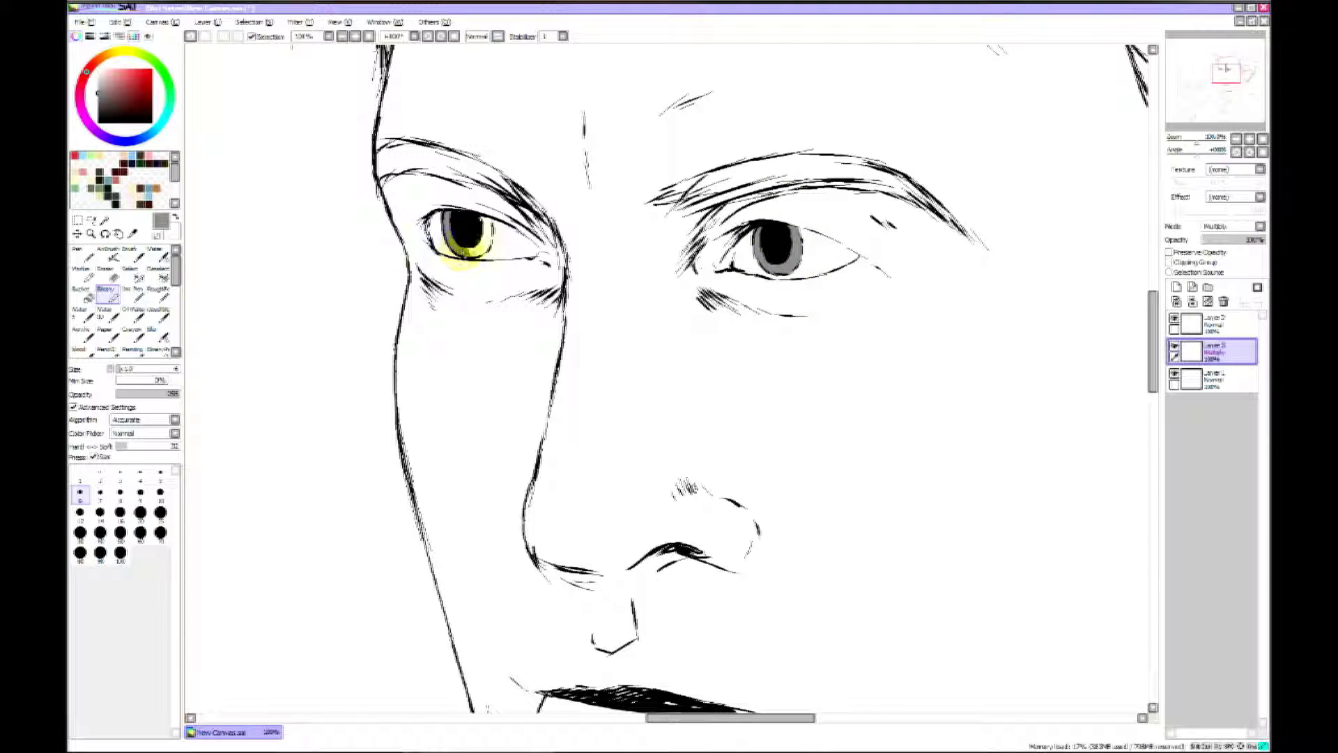
scroll(488, 237, down, 4)
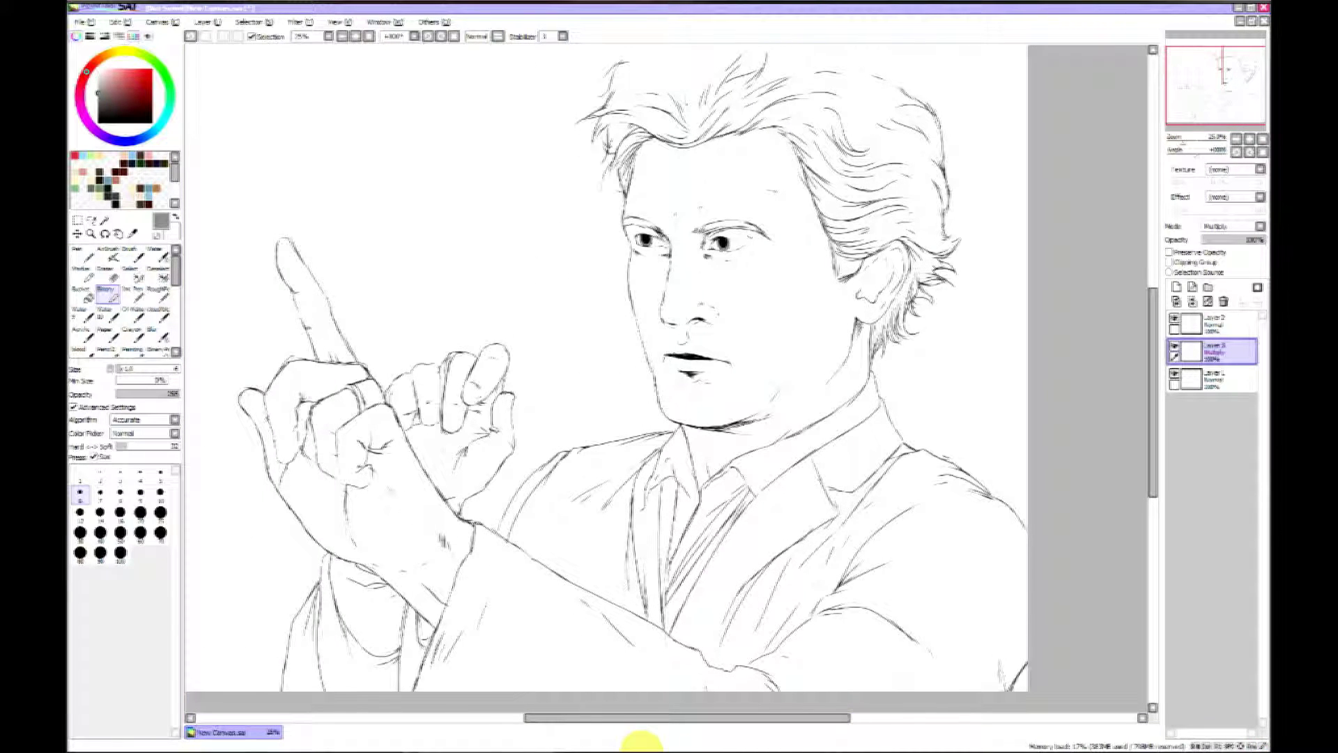
- Resample black on Layer 1 and strengthen the hairline, the hair above the ear and the near sleeve's folds
click(1216, 379)
right_click(626, 222)
key(bracketright)
drag(624, 198, 628, 263)
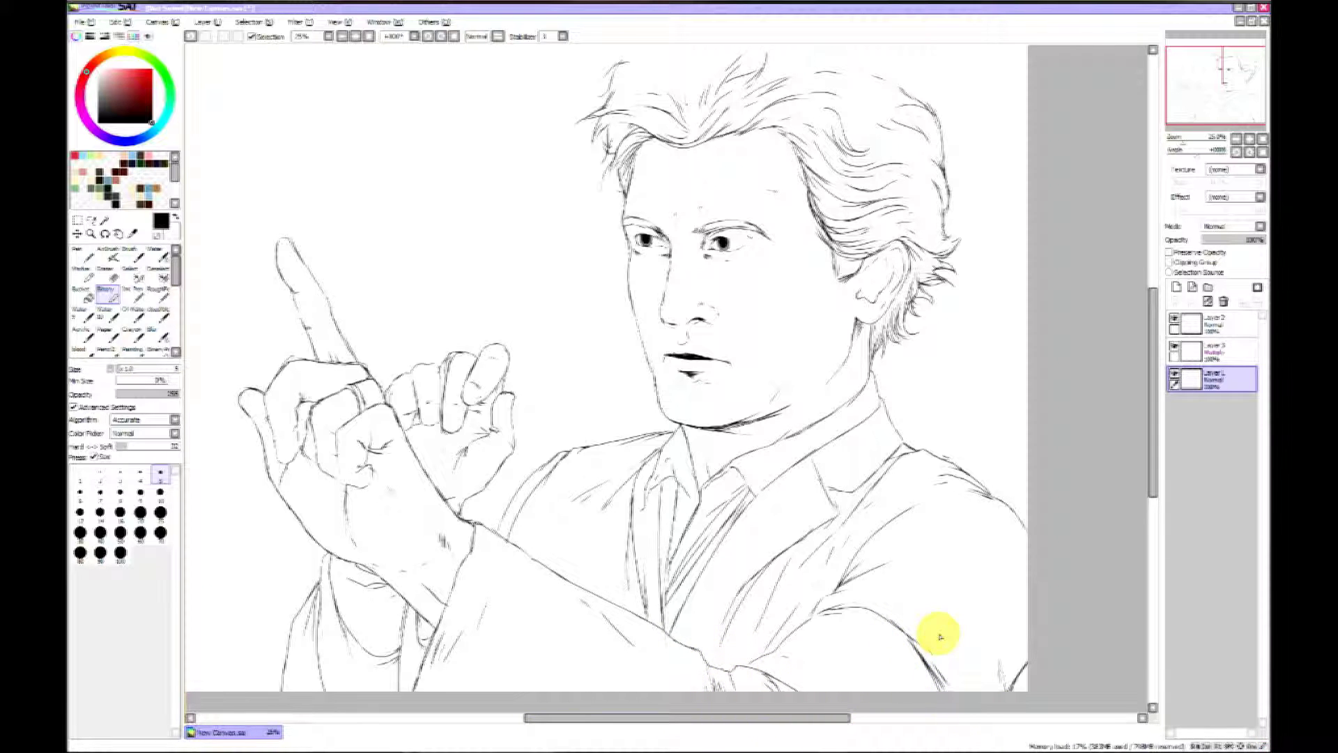
- Add upswept strands to the front of the hair and clean up the far cheek's contour
drag(1153, 454, 1153, 439)
drag(633, 123, 676, 154)
drag(694, 108, 689, 137)
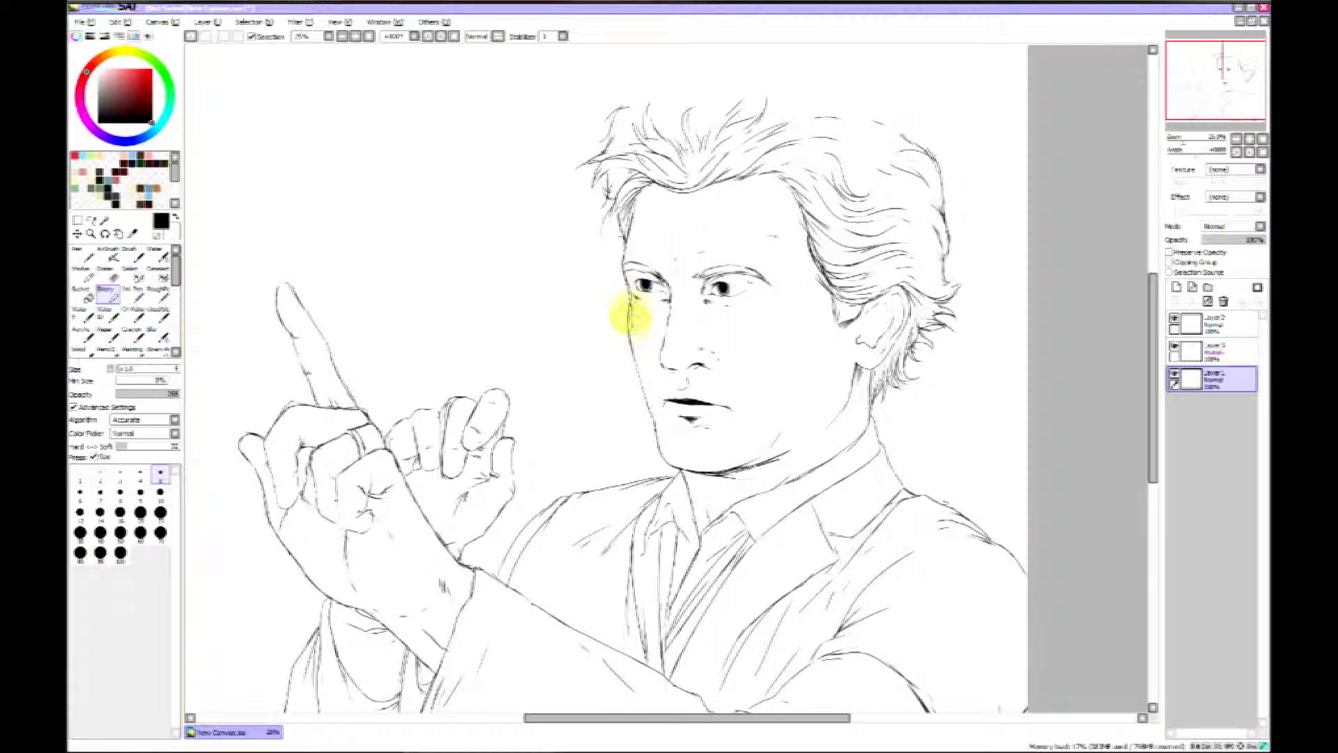
key(e)
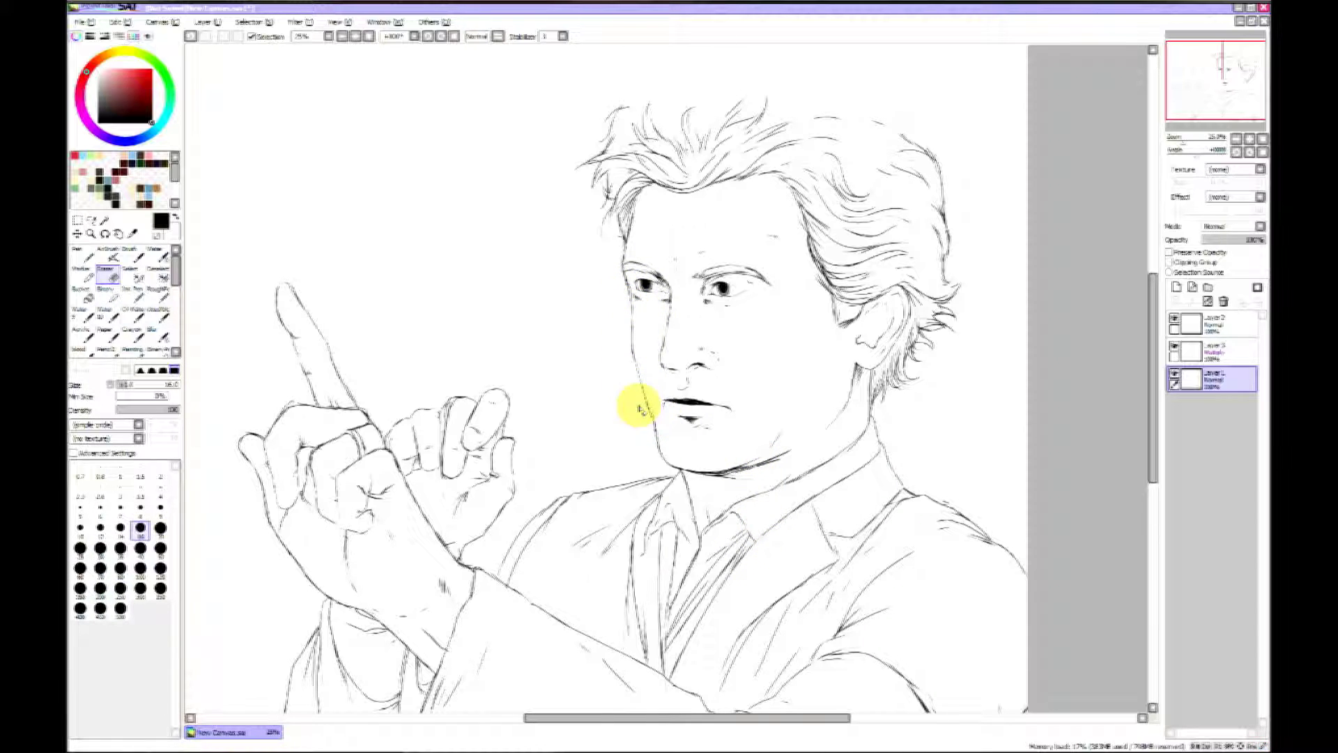
- Refine the fine lines around the eyes, cheek and jaw, undoing the misplaced strokes
key(e)
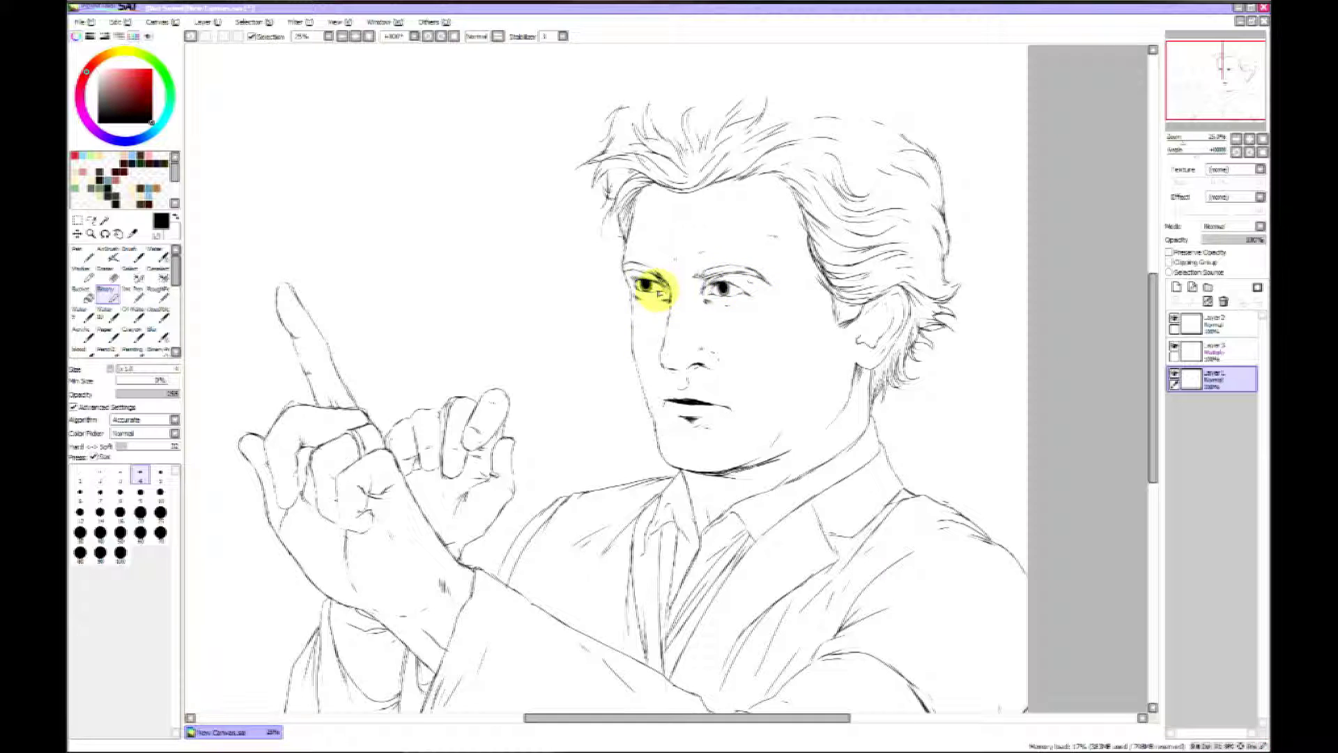
key(ctrl+z)
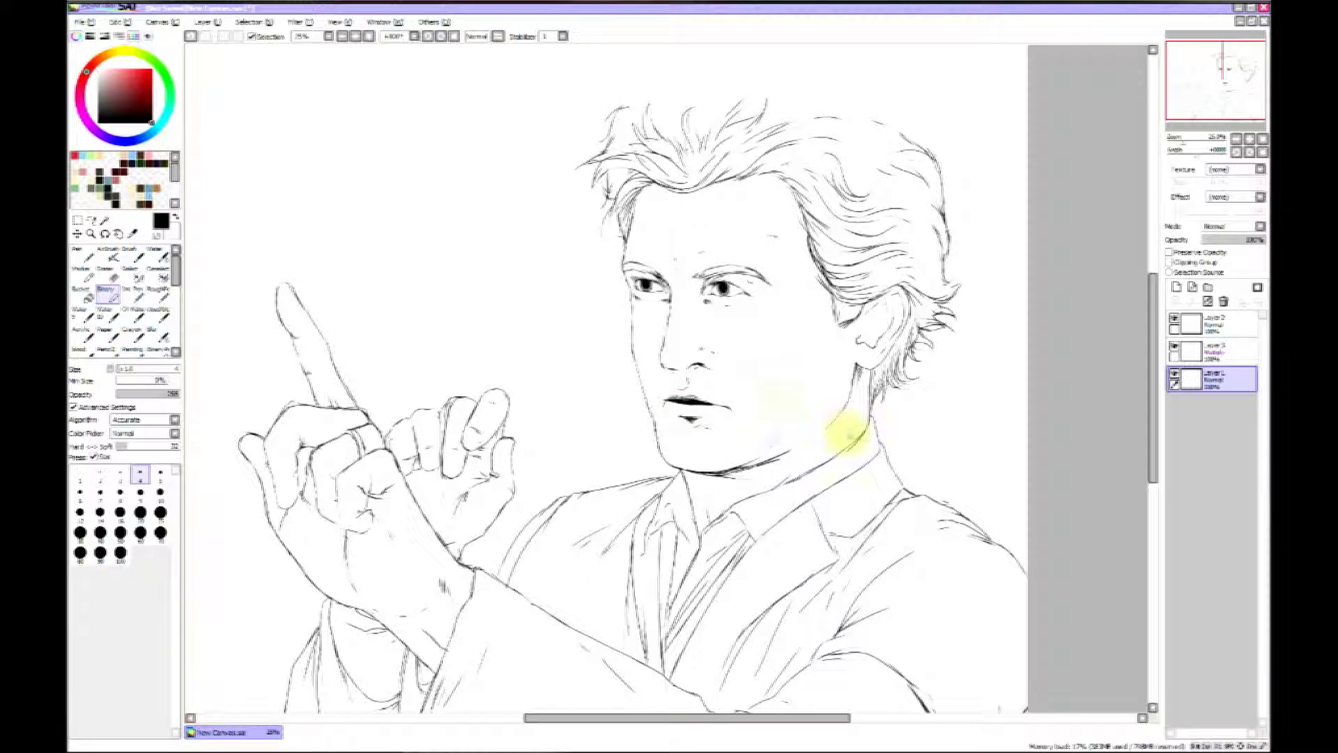
key(ctrl+z)
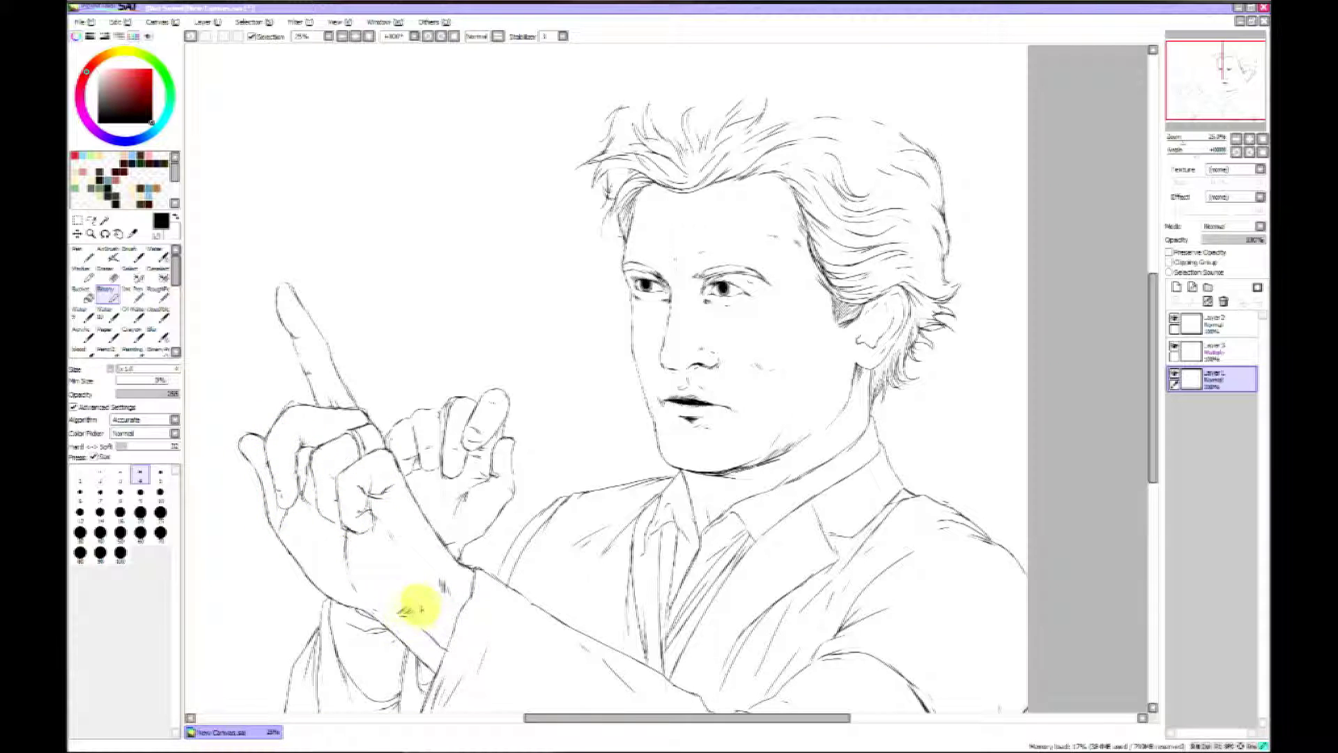
- Hatch the narrow shadow strips on both sides of the shirt front below the collar
scroll(697, 418, down, 1)
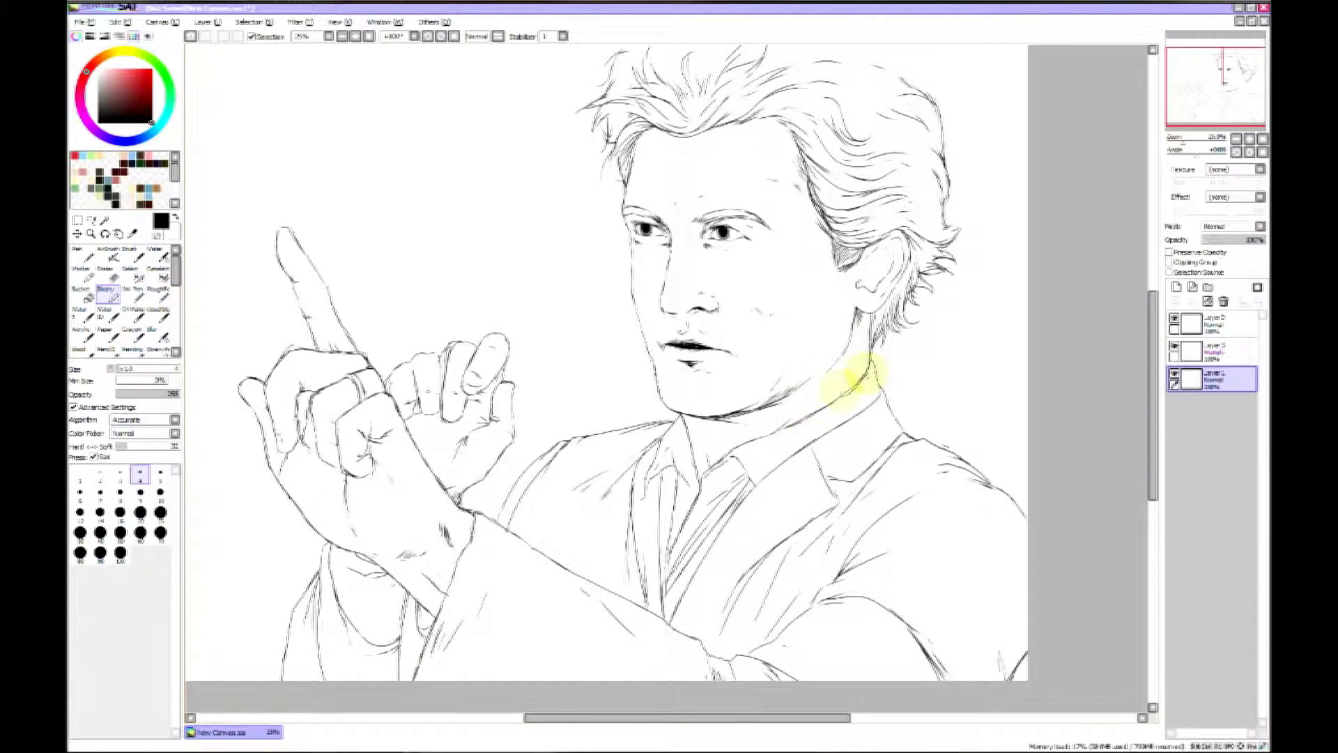
drag(749, 478, 709, 544)
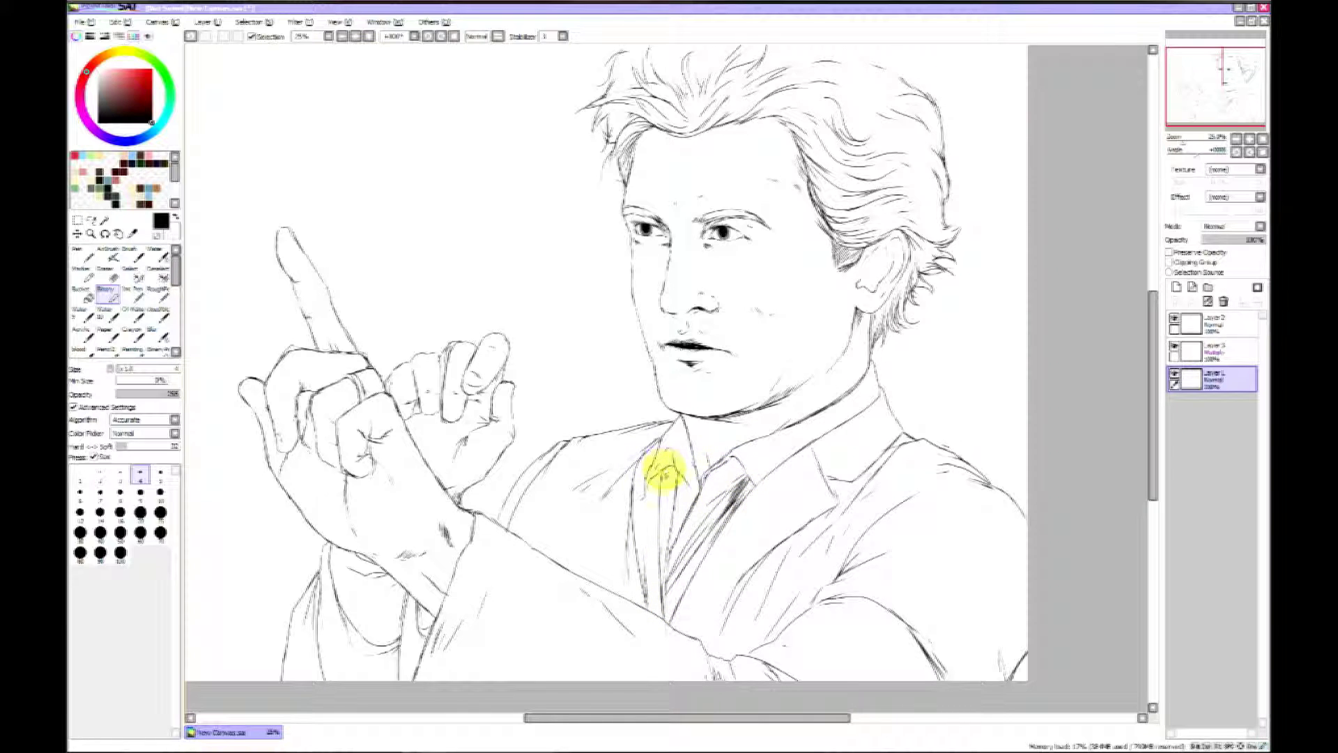
mouse_move(669, 479)
mouse_down()
mouse_move(657, 522)
mouse_move(670, 613)
mouse_up()
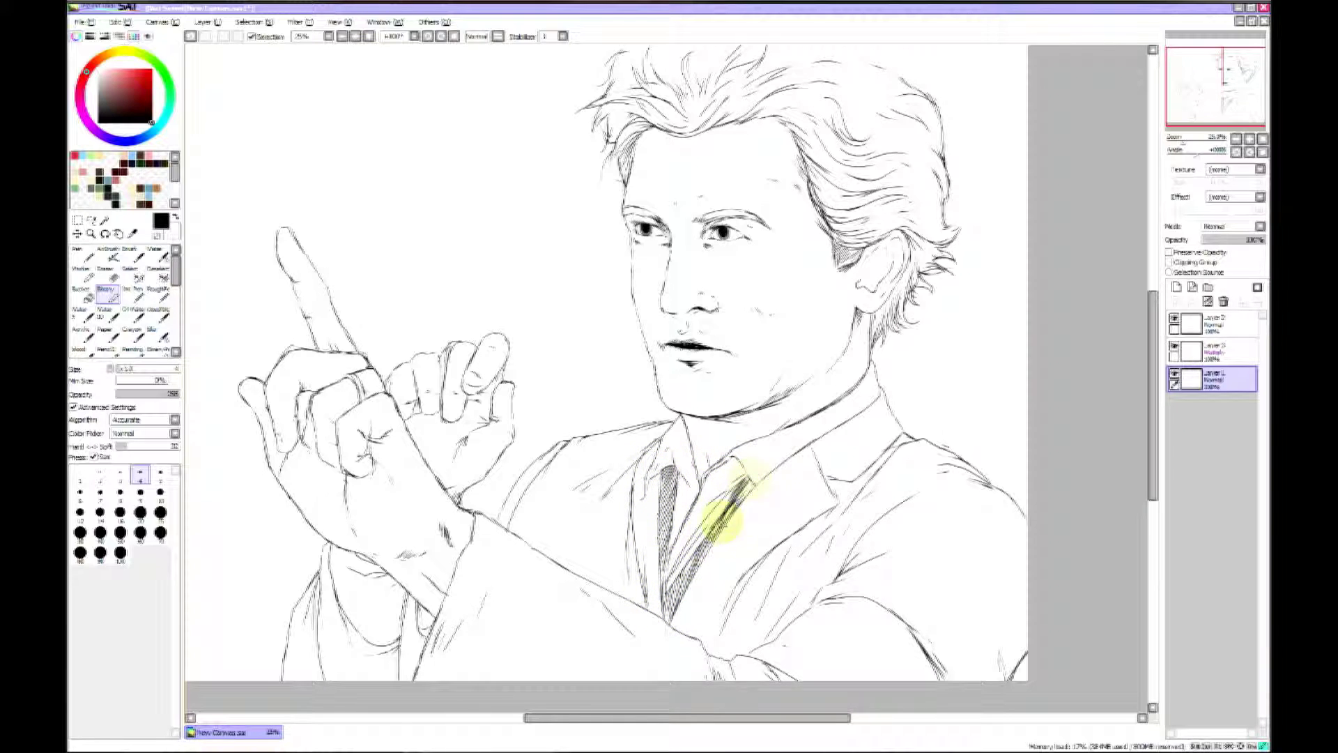
scroll(1157, 470, down, 1)
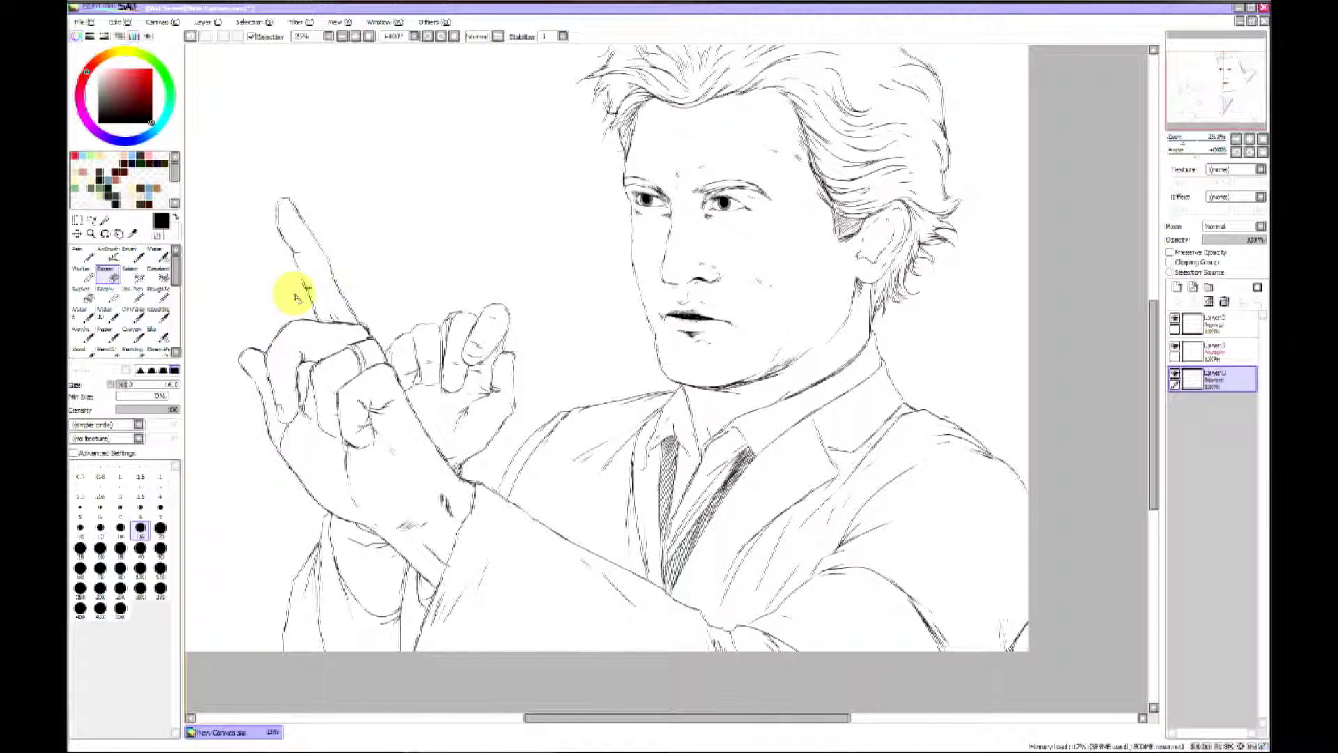
- Darken the contours under the chin, along the collar edge and in the near sleeve's upper fold
drag(683, 389, 743, 397)
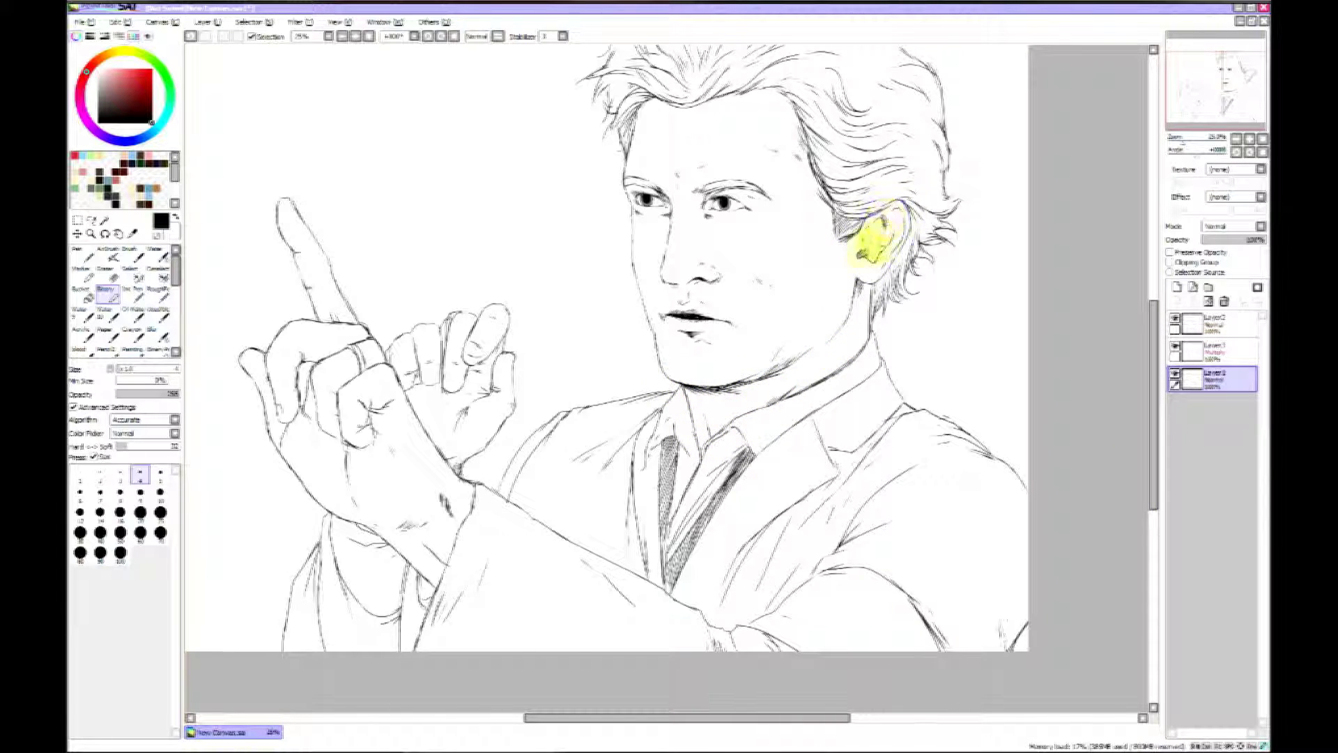
drag(812, 416, 838, 474)
drag(823, 570, 863, 561)
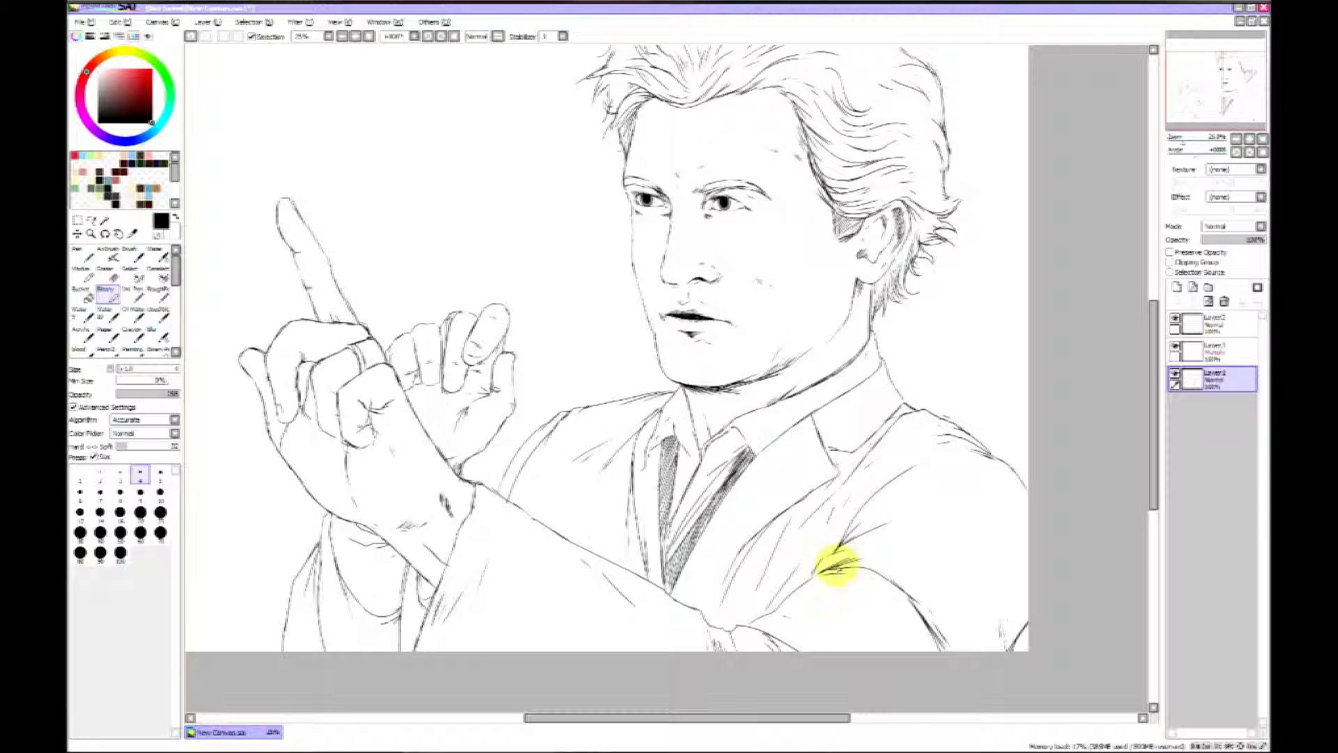
- Hatch the jacket's shadows in the sleeve cuffs, along the lapels and in the near shoulder's folds
mouse_move(436, 612)
mouse_down()
mouse_move(483, 547)
mouse_move(359, 611)
mouse_move(381, 634)
mouse_move(347, 543)
mouse_move(402, 563)
mouse_up()
drag(536, 637, 536, 656)
drag(583, 559, 600, 580)
drag(631, 491, 615, 554)
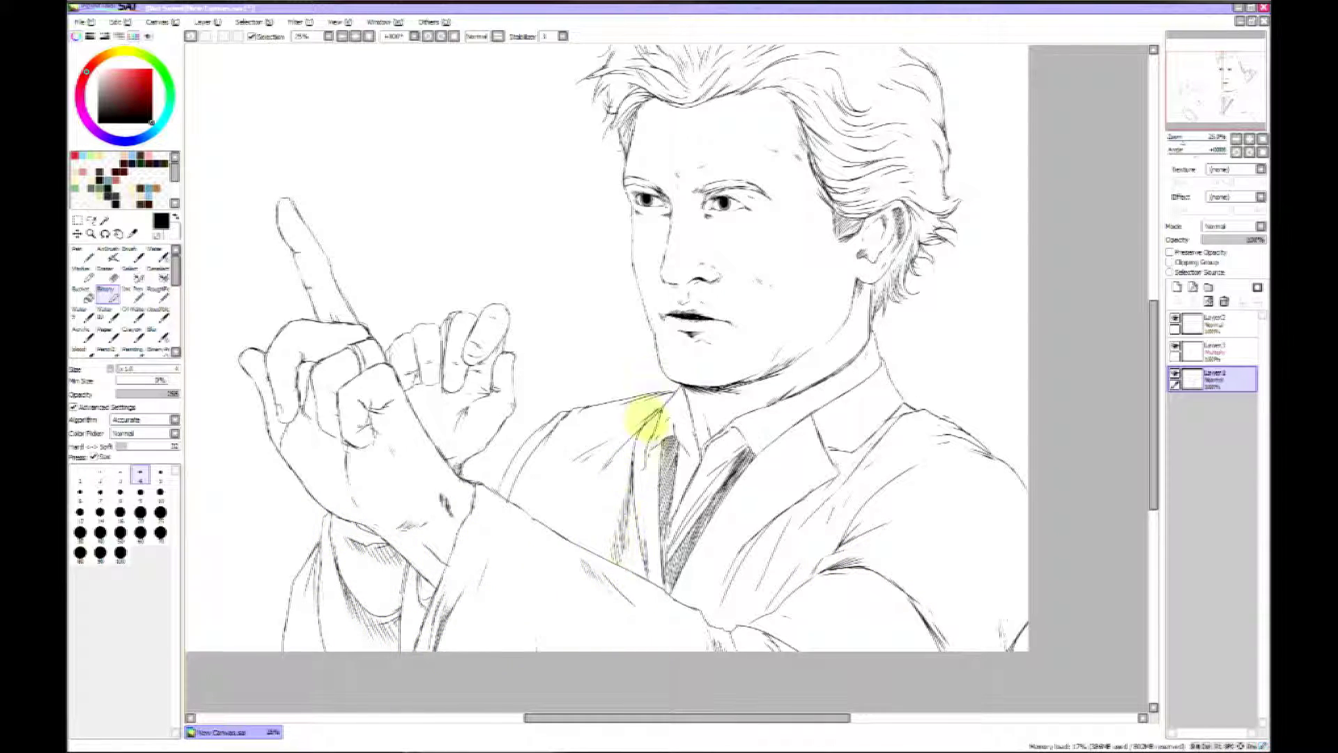
mouse_move(658, 412)
mouse_down()
mouse_move(591, 470)
mouse_move(556, 543)
mouse_move(728, 597)
mouse_move(826, 472)
mouse_move(696, 633)
mouse_move(827, 482)
mouse_move(919, 466)
mouse_up()
drag(919, 466, 824, 540)
- Add a new layer and move it above the Multiply layer, undoing the test stroke at the near eye
mouse_move(1154, 464)
mouse_down()
mouse_move(1158, 446)
mouse_move(1152, 460)
mouse_up()
click(1178, 287)
click(120, 475)
drag(730, 213, 736, 217)
key(ctrl+z)
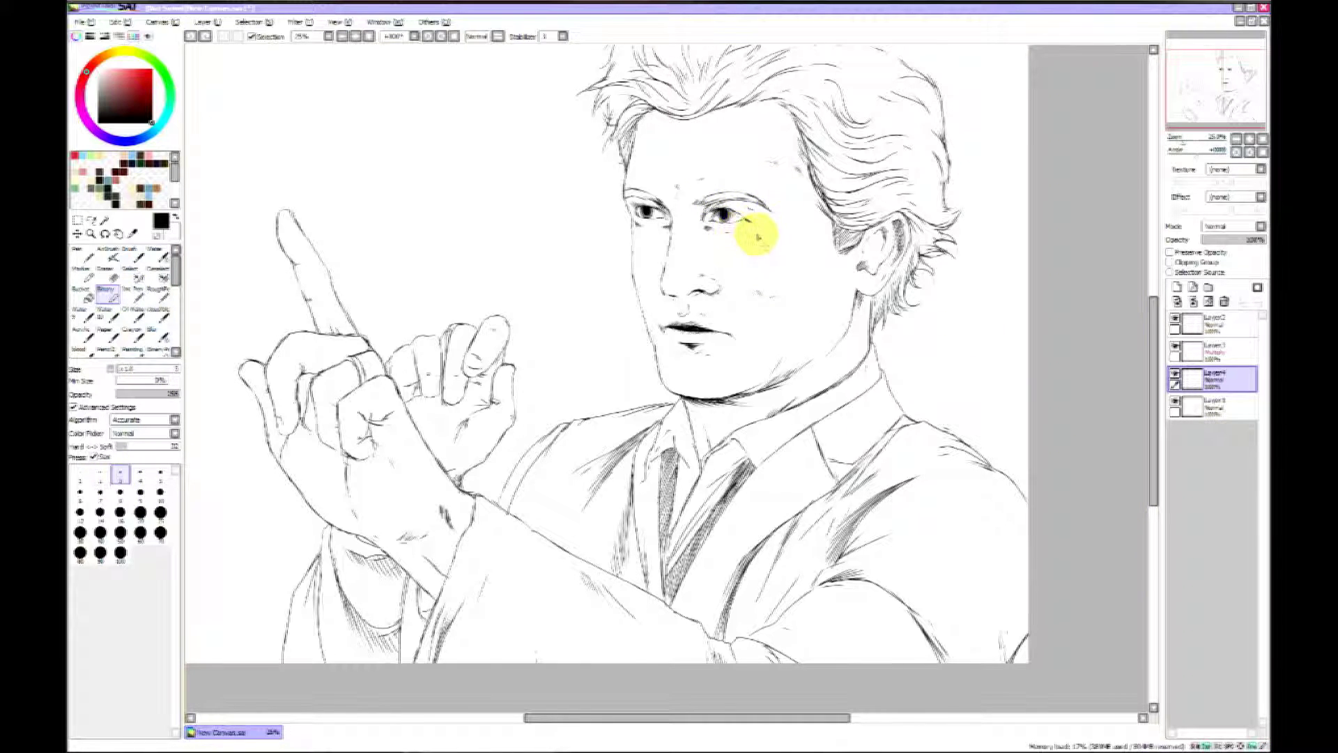
drag(1228, 372, 1235, 338)
- Refine the fine lines around both eyes on Layer 4 with the brush at size 1
drag(1156, 308, 1156, 280)
scroll(645, 261, up, 1)
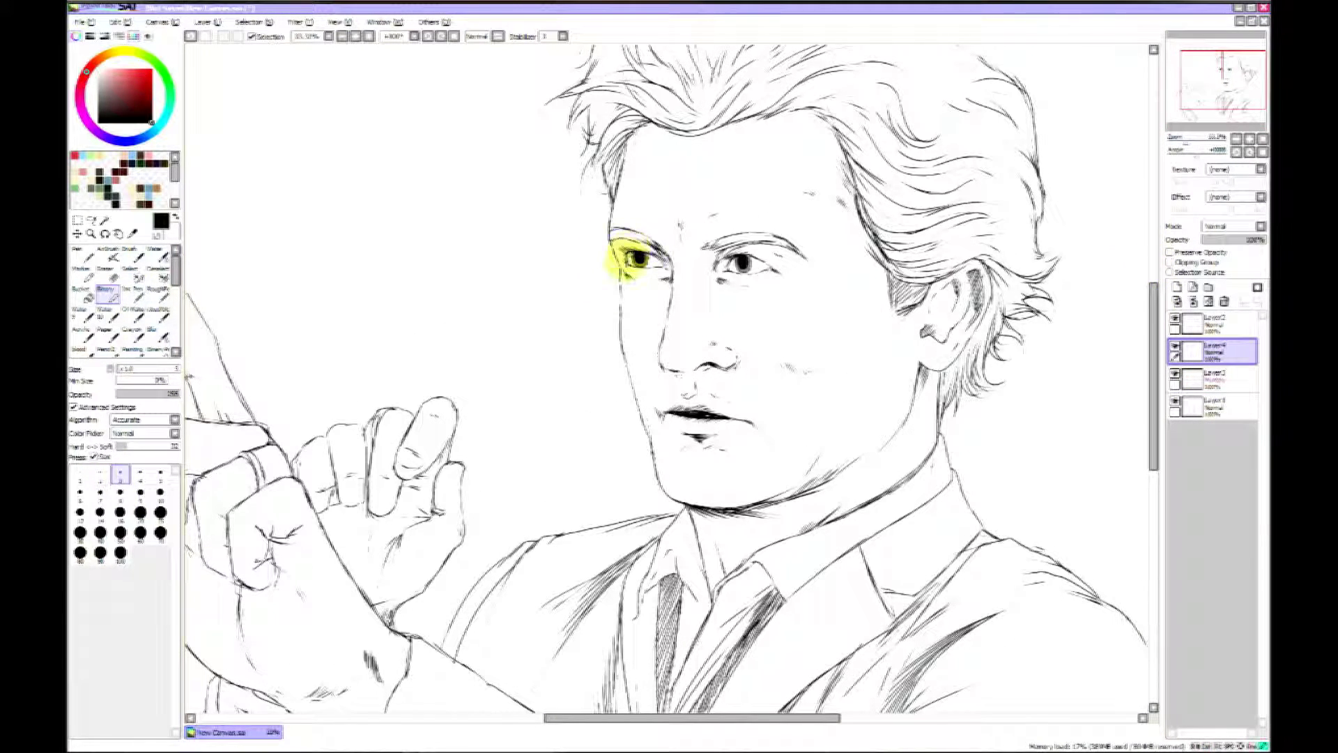
key(bracketleft)
key(bracketleft)
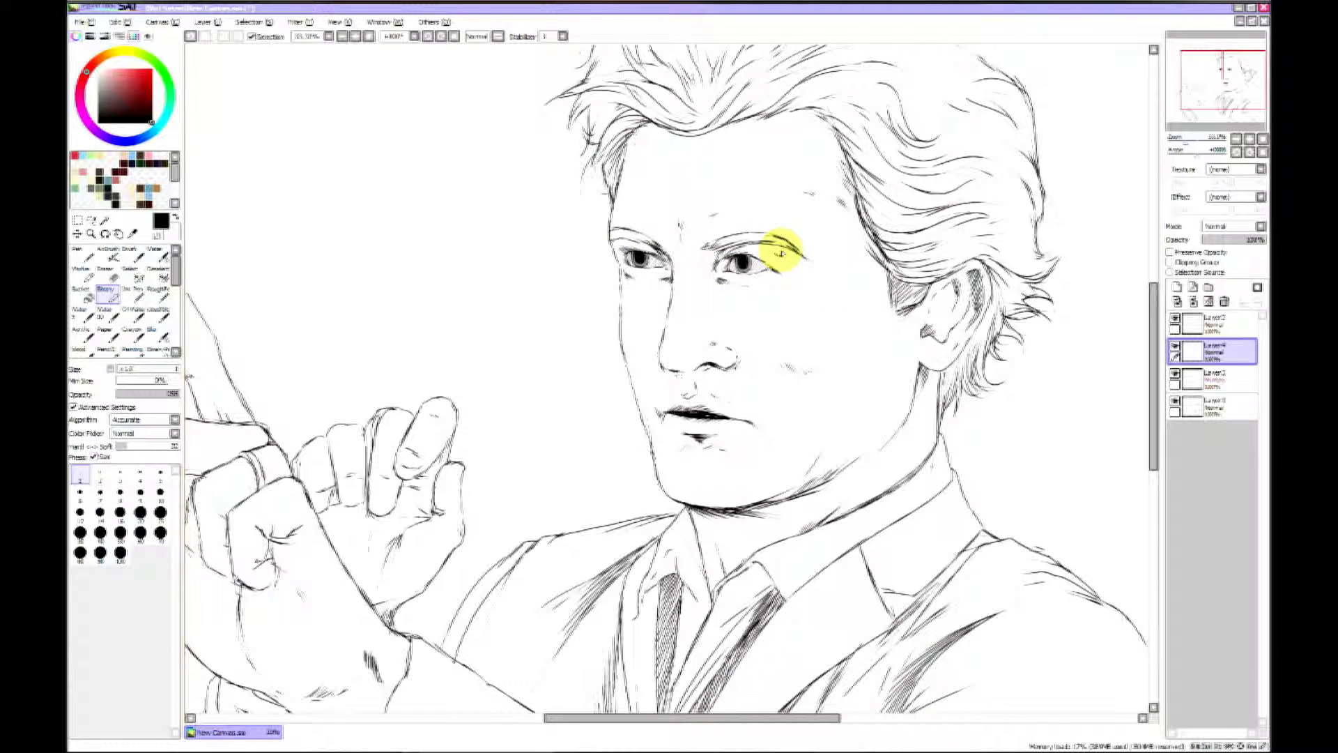
- Add another new layer above Layer 4, pick white and enlarge the brush
click(1177, 288)
click(99, 69)
key(bracketright)
key(bracketright)
key(bracketright)
key(bracketright)
key(bracketright)
key(bracketright)
key(bracketright)
key(bracketright)
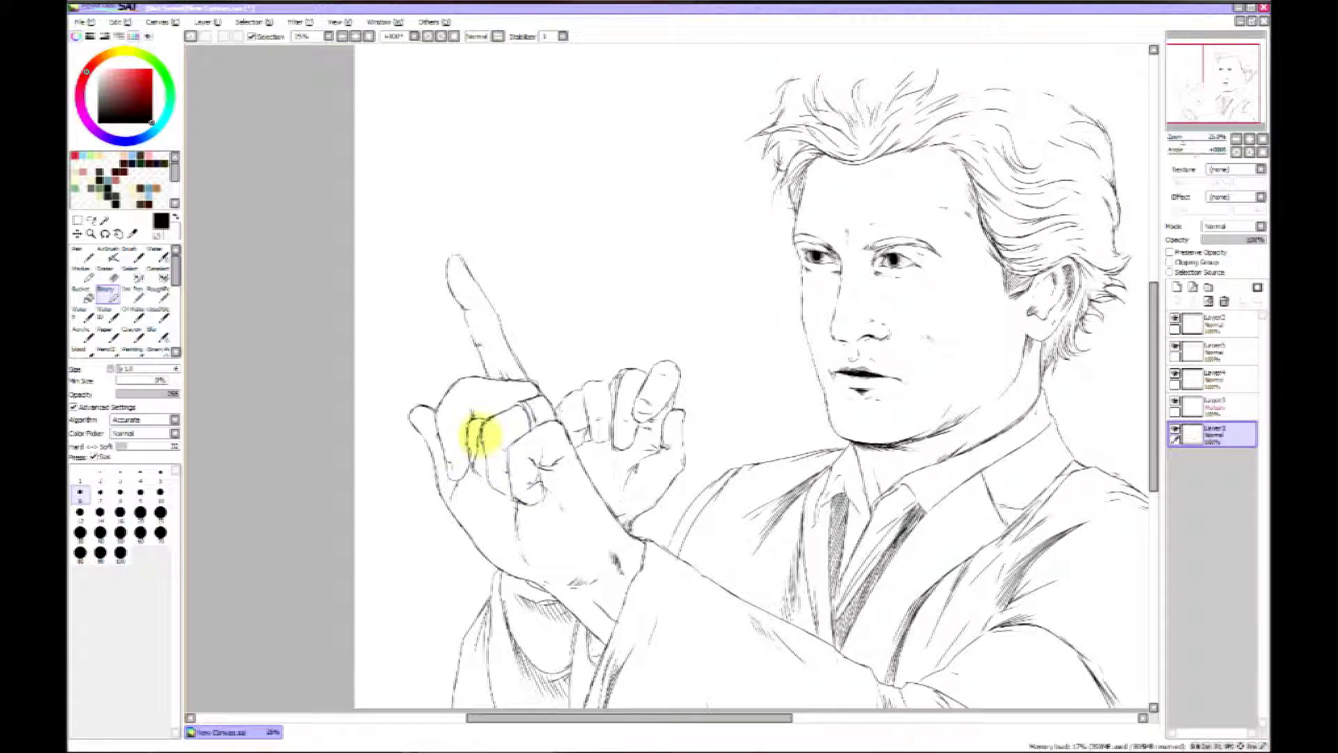
- Hatch black shadows between the fingers and across the palms of both hands on Layer 1 with the brush at size 4
mouse_move(481, 434)
mouse_down()
mouse_move(488, 497)
mouse_move(508, 502)
mouse_move(530, 568)
mouse_up()
key(])
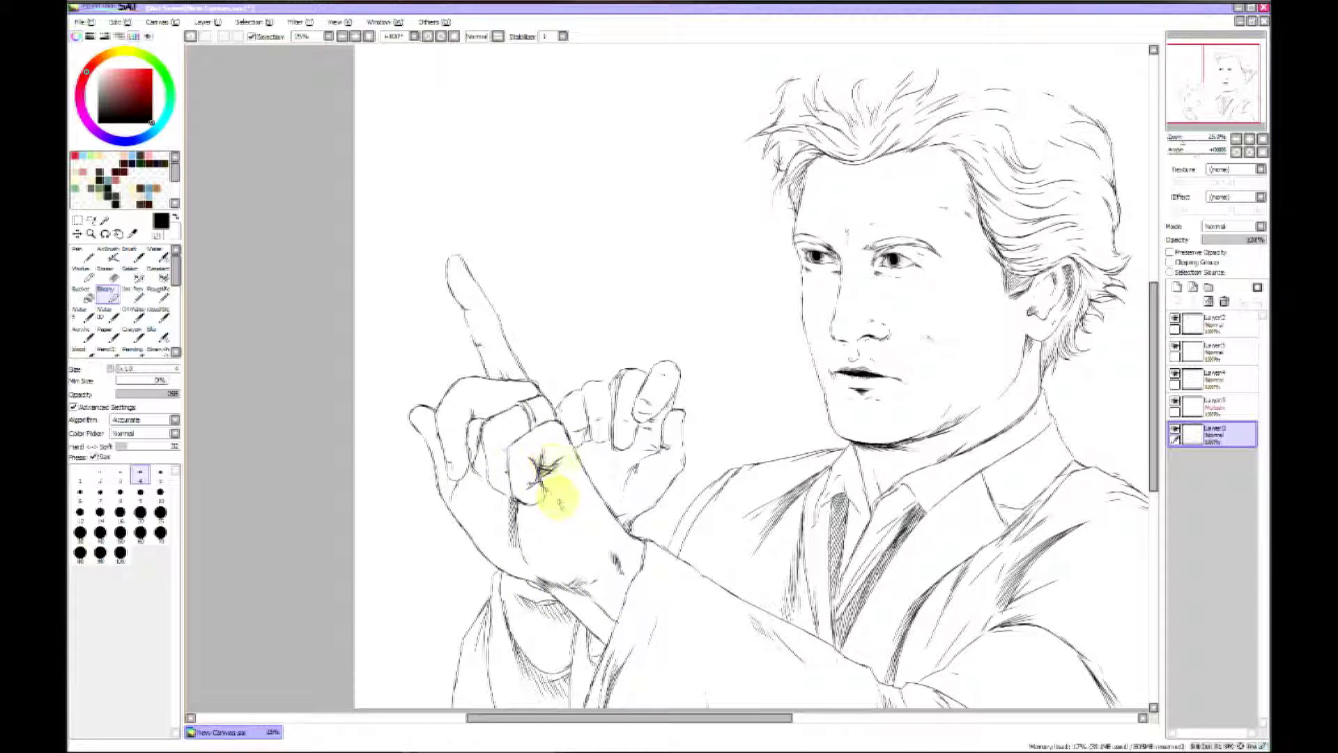
mouse_move(469, 402)
mouse_down()
mouse_move(494, 414)
mouse_move(467, 421)
mouse_move(466, 463)
mouse_move(480, 442)
mouse_move(480, 475)
mouse_up()
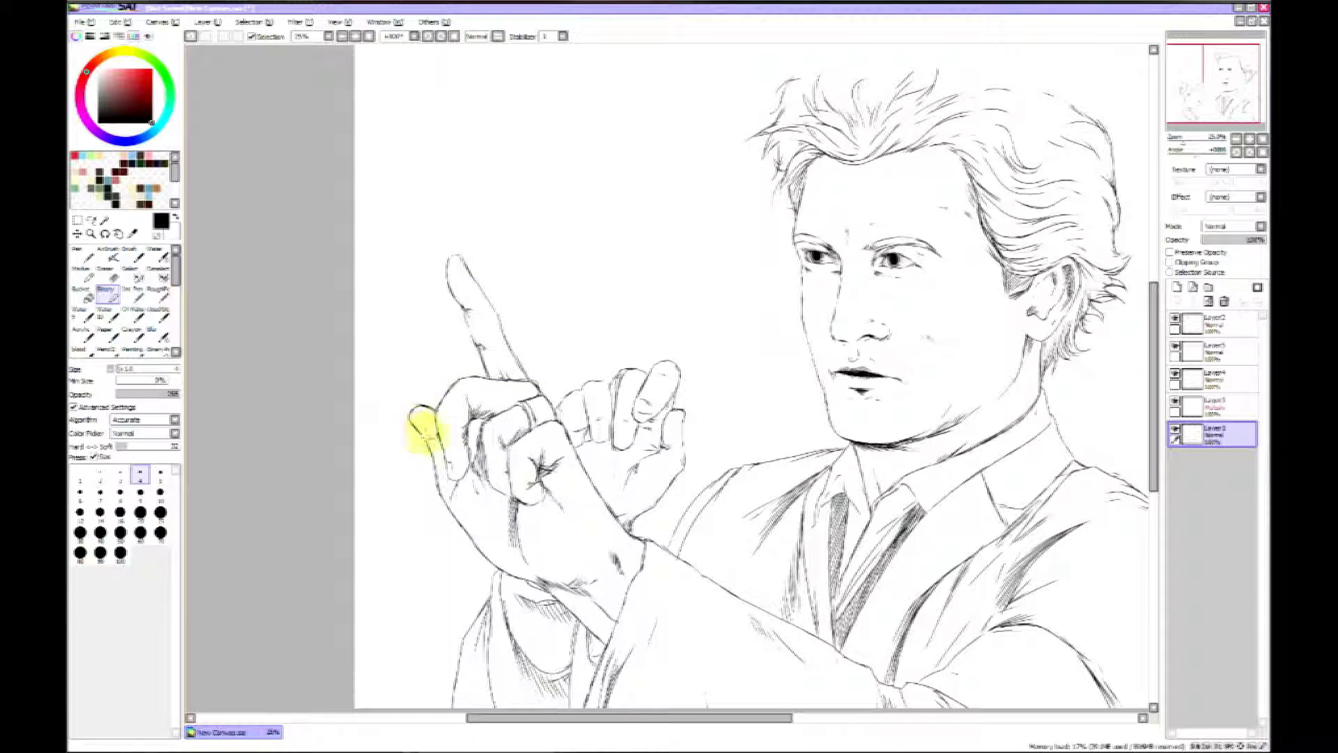
click(427, 397)
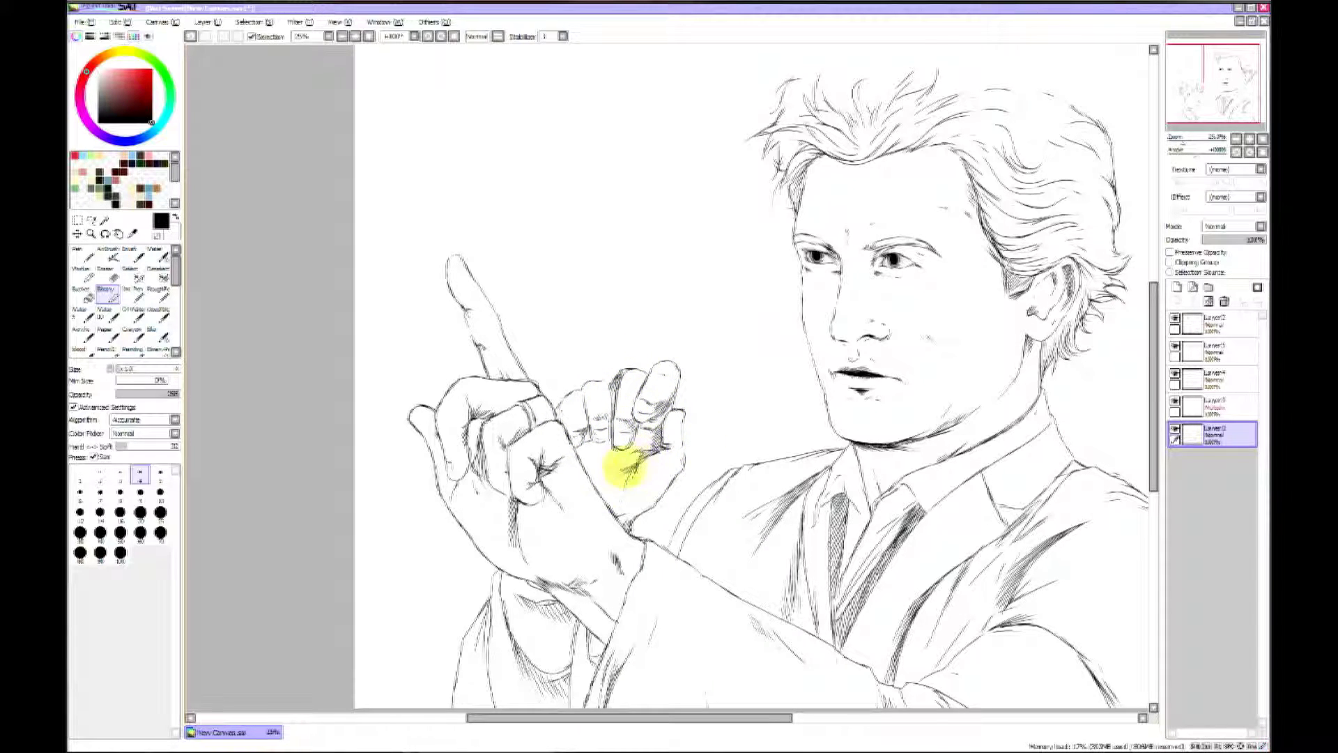
scroll(612, 478, down, 1)
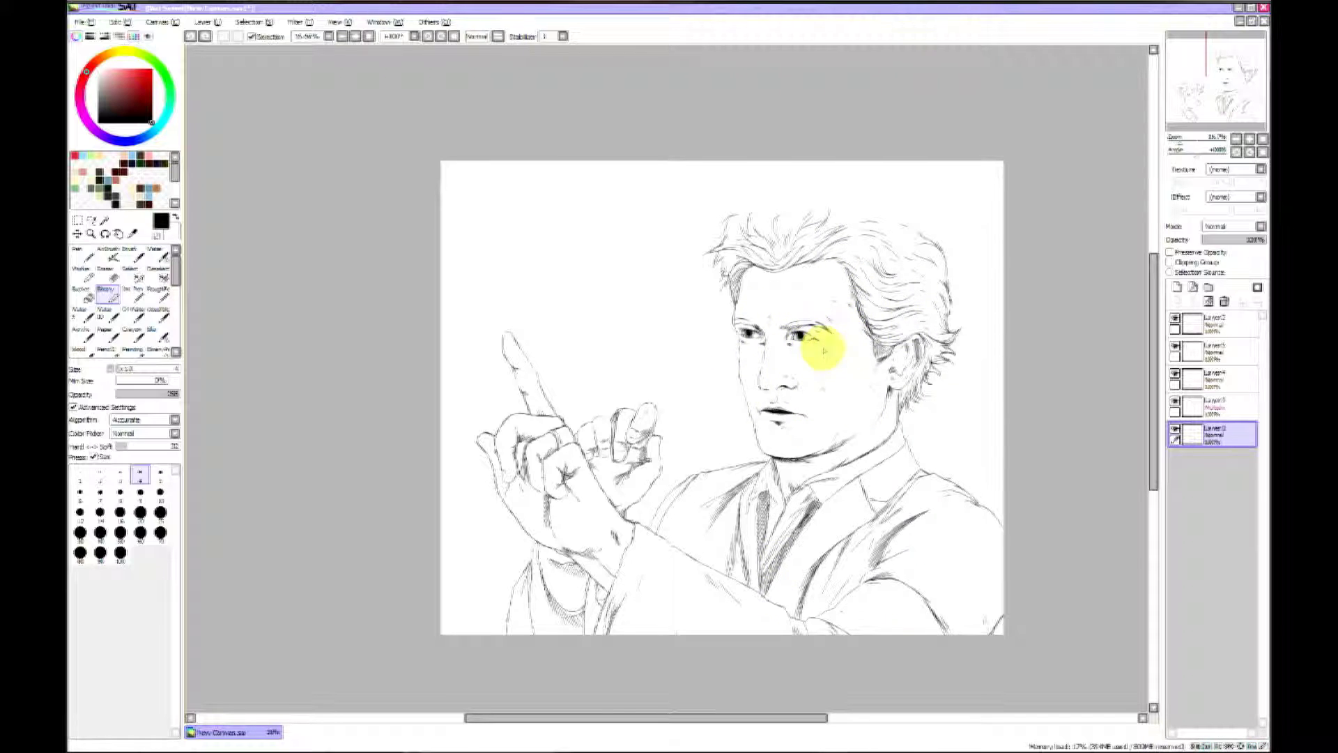
- Crop the canvas to a full-width selection that cuts off the strip above the hair
scroll(825, 351, up, 2)
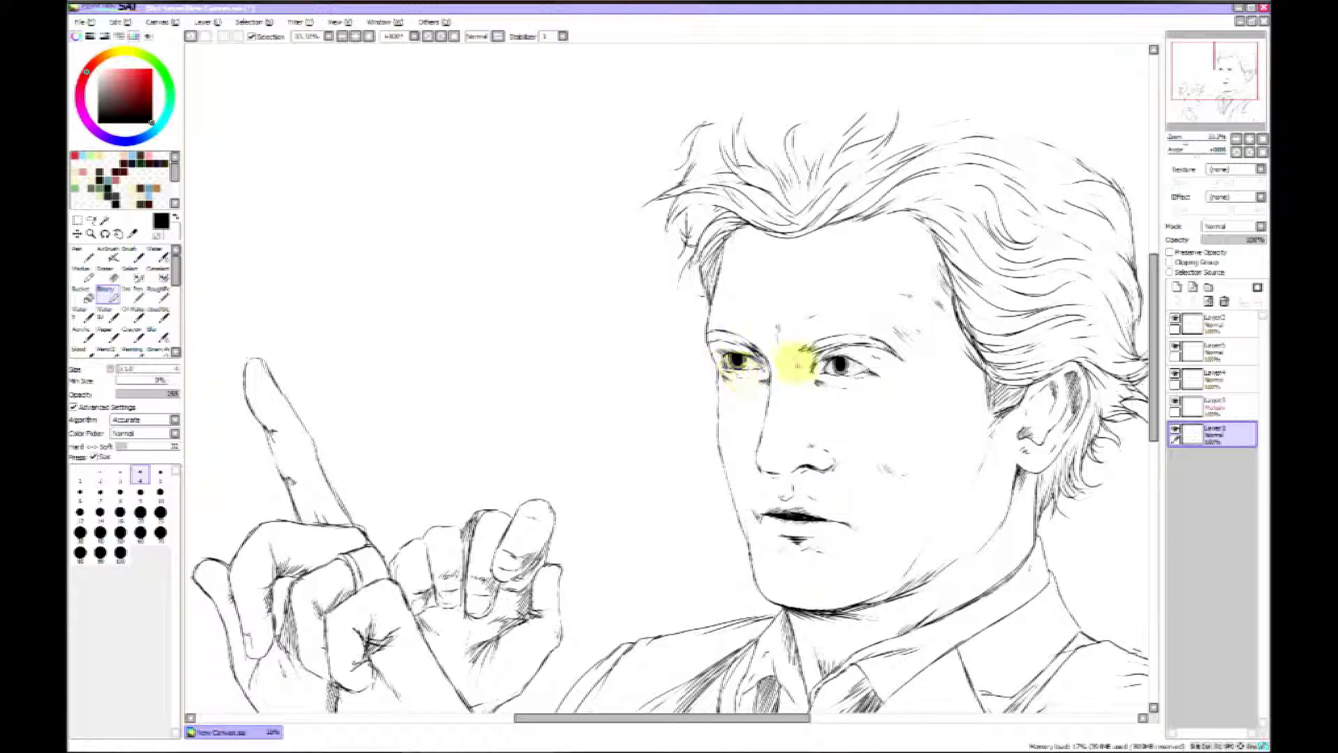
scroll(736, 377, down, 3)
drag(1154, 276, 1227, 299)
drag(1154, 341, 1151, 335)
scroll(1151, 335, up, 1)
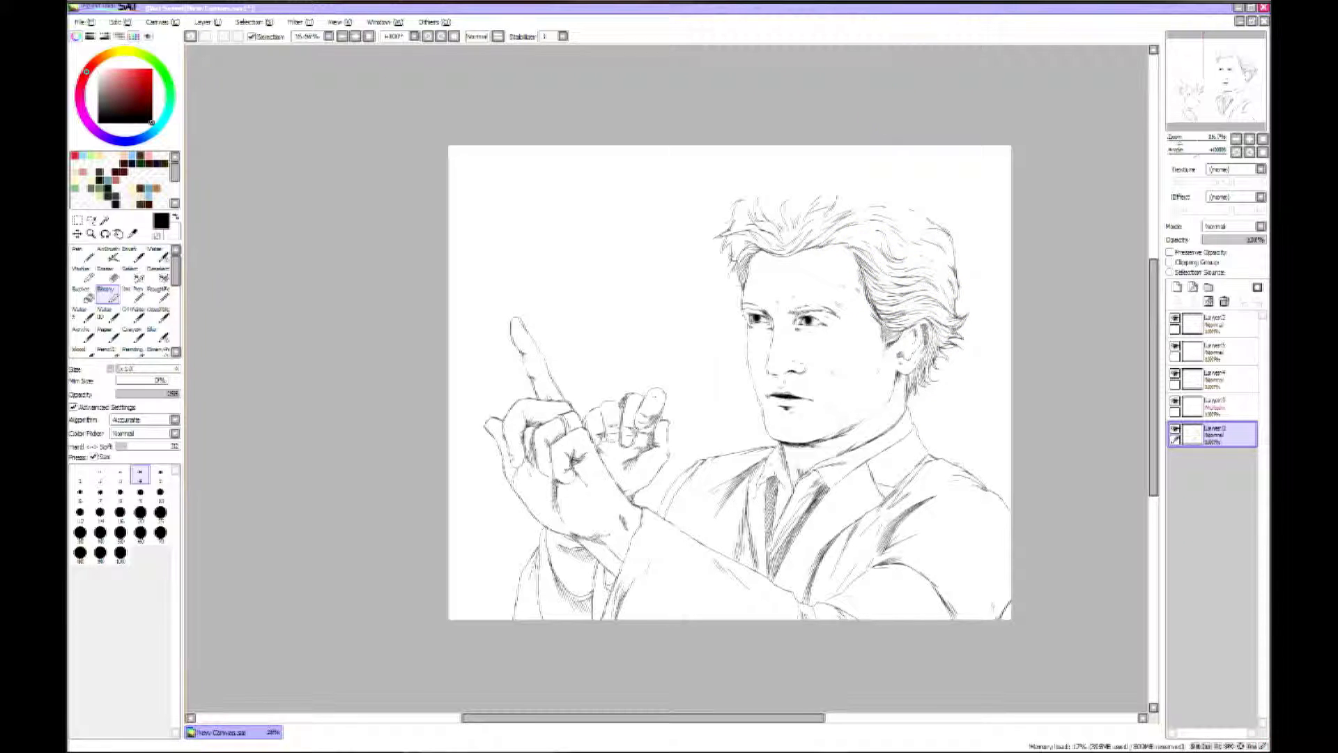
key(m)
drag(439, 204, 1051, 619)
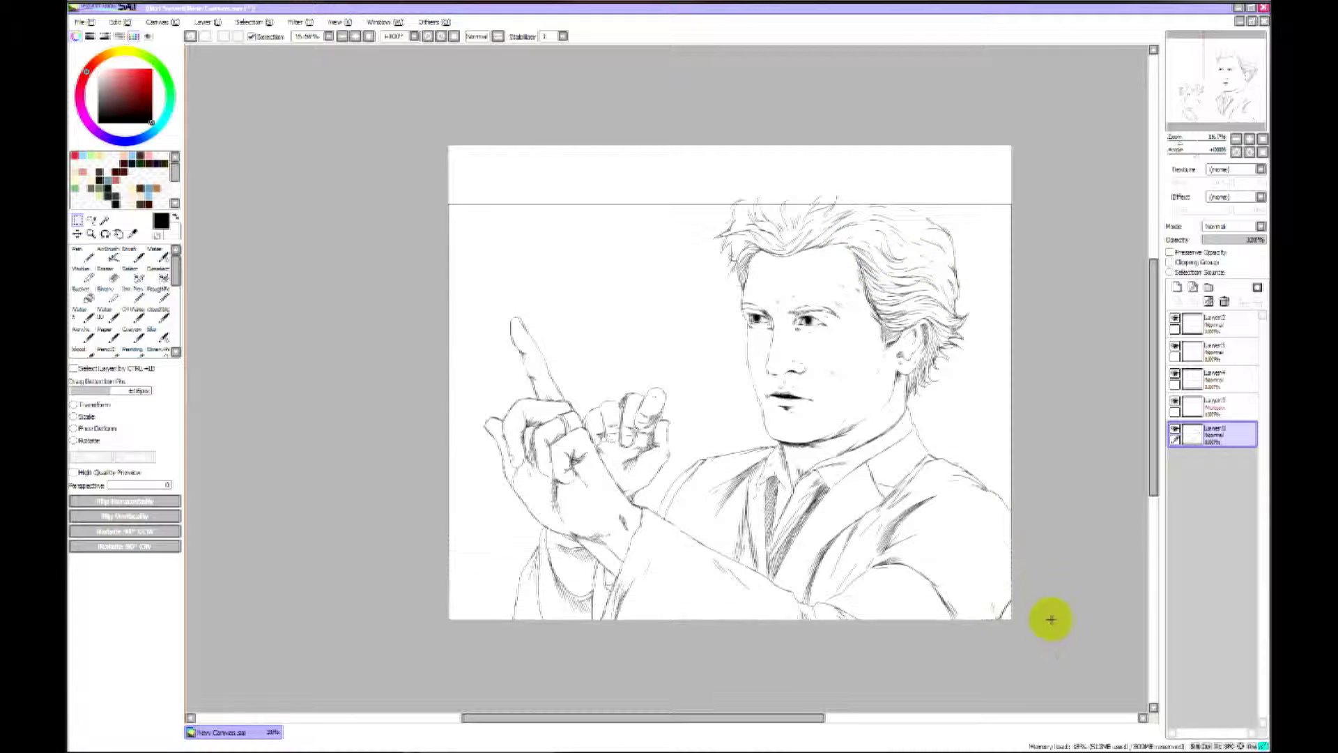
click(157, 22)
click(170, 48)
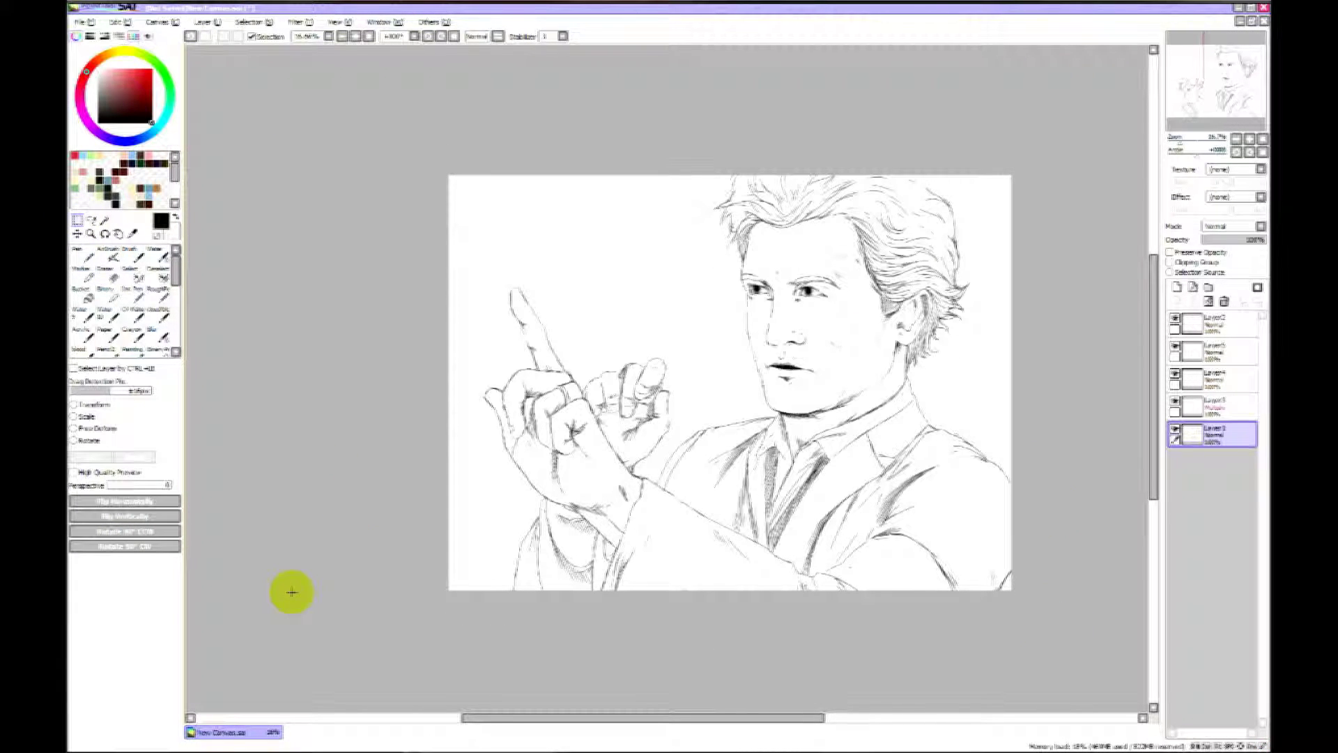
- Draw extra strands along the crown of the hair on Layer 1
key(b)
drag(925, 179, 945, 201)
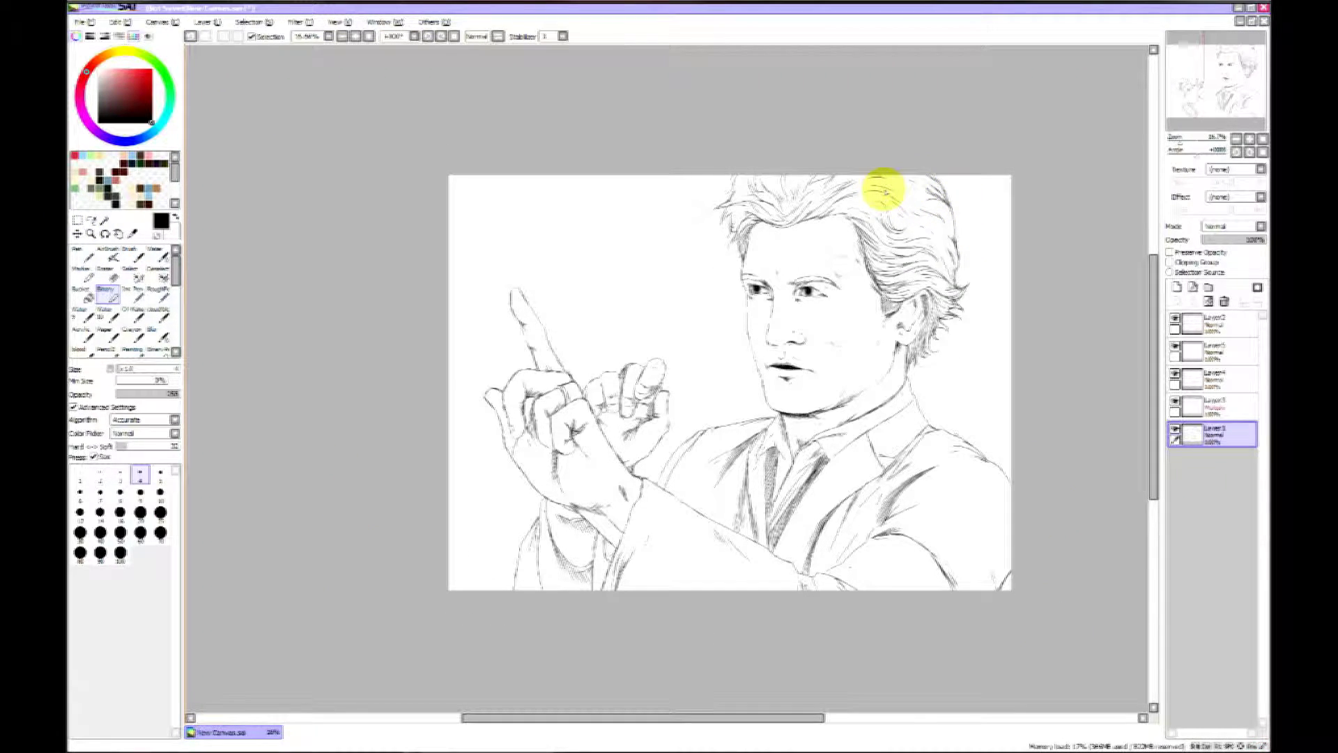